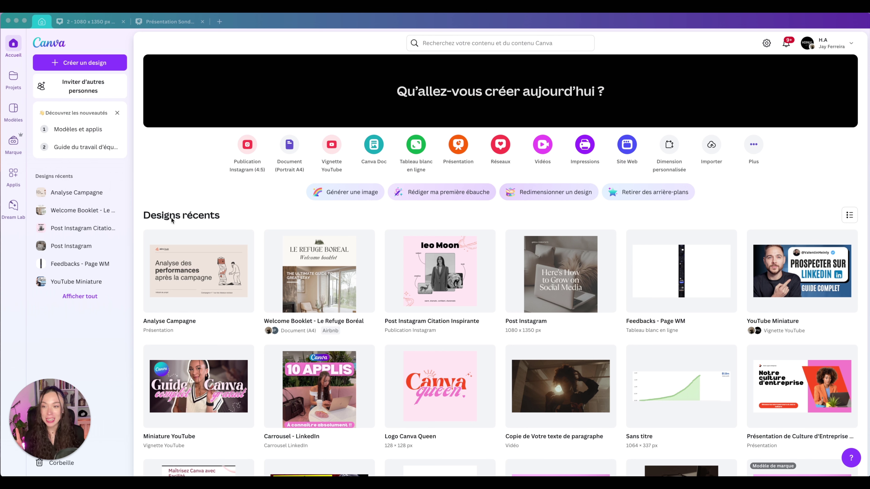
Open the first brand kit from the visual identities in the brand section
left_click(16, 212)
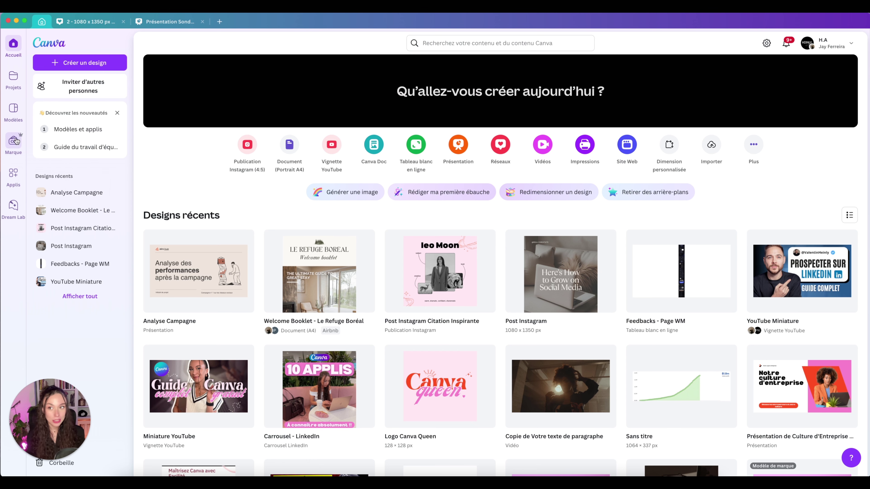
left_click(14, 140)
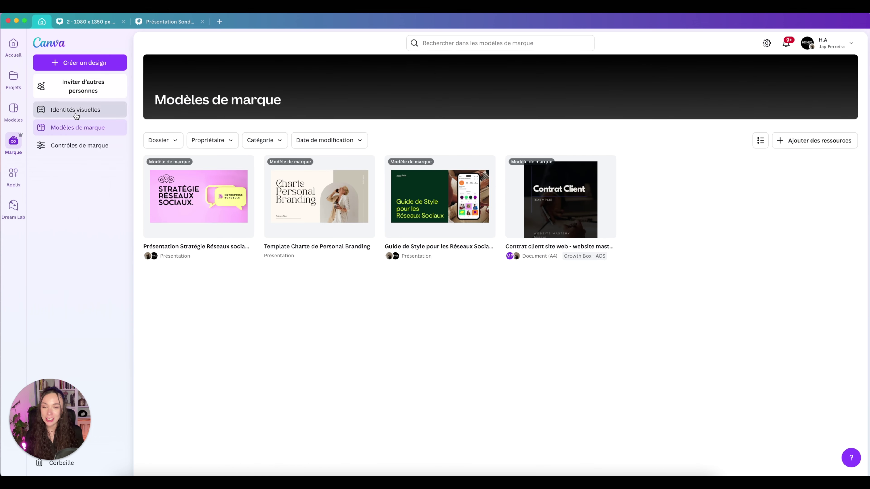
left_click(76, 116)
left_click(622, 206)
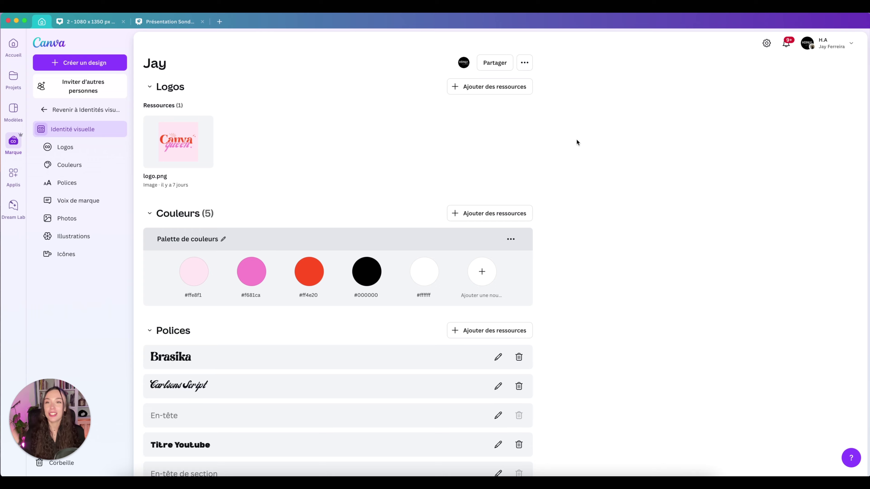
Review the brand kit's colour palette, fonts, brand voice, photos, illustrations and icons sections
scroll(585, 205, "down", 5)
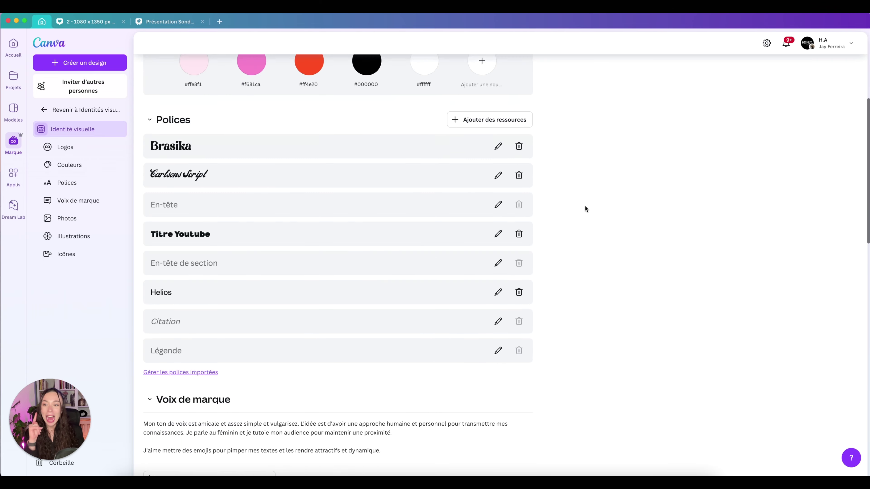
scroll(584, 205, "down", 5)
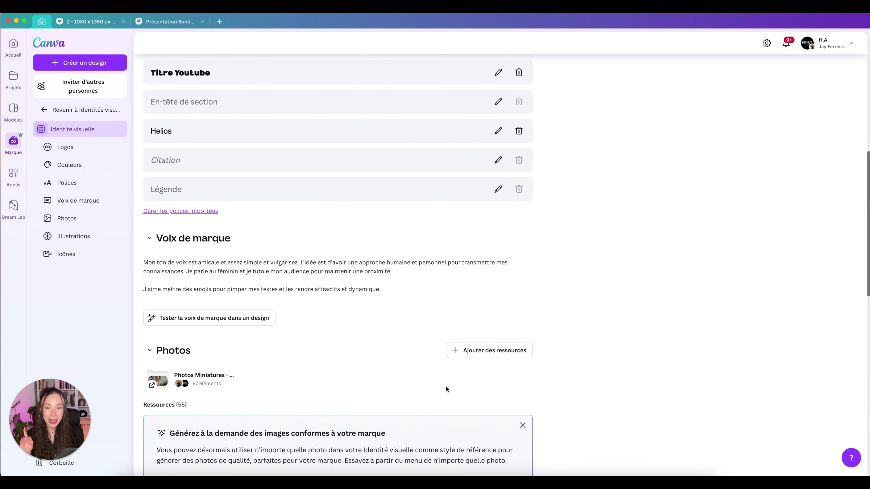
scroll(613, 331, "up", 6)
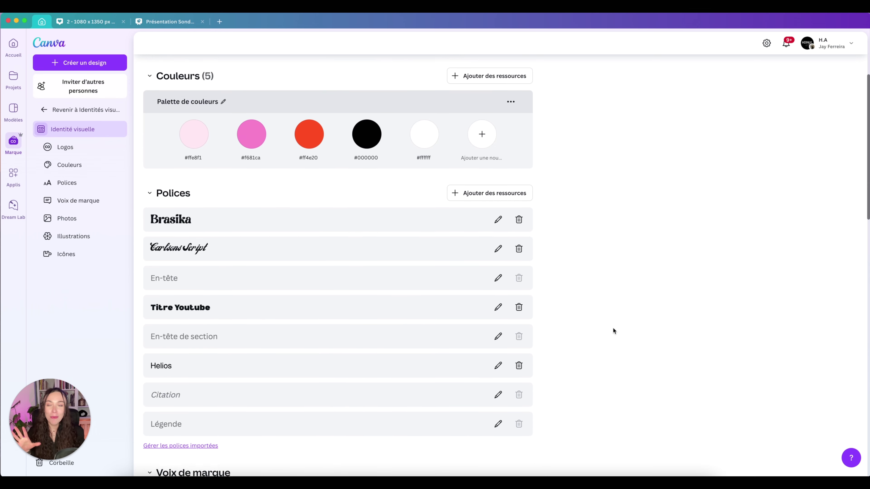
scroll(613, 330, "up", 1)
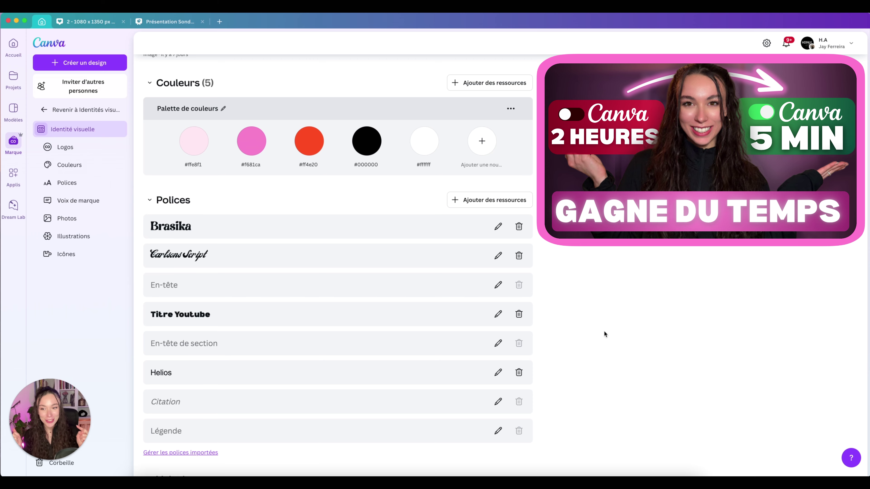
scroll(601, 331, "down", 10)
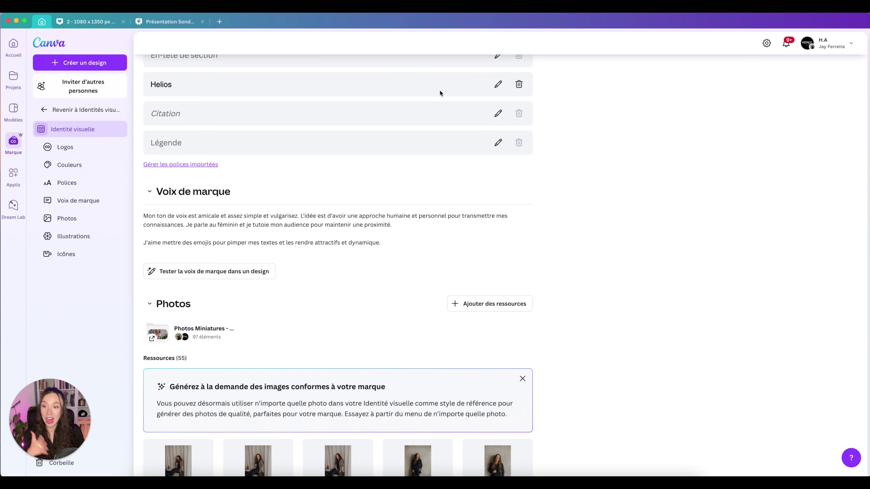
scroll(408, 323, "down", 12)
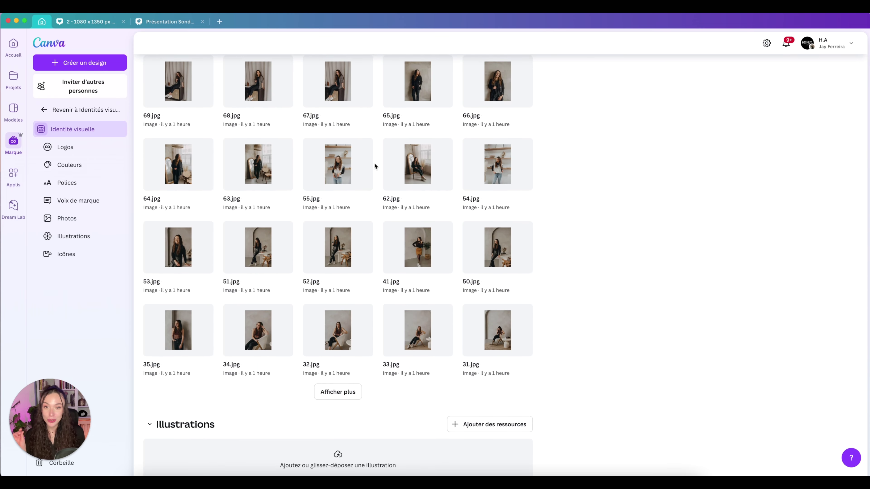
scroll(373, 164, "up", 6)
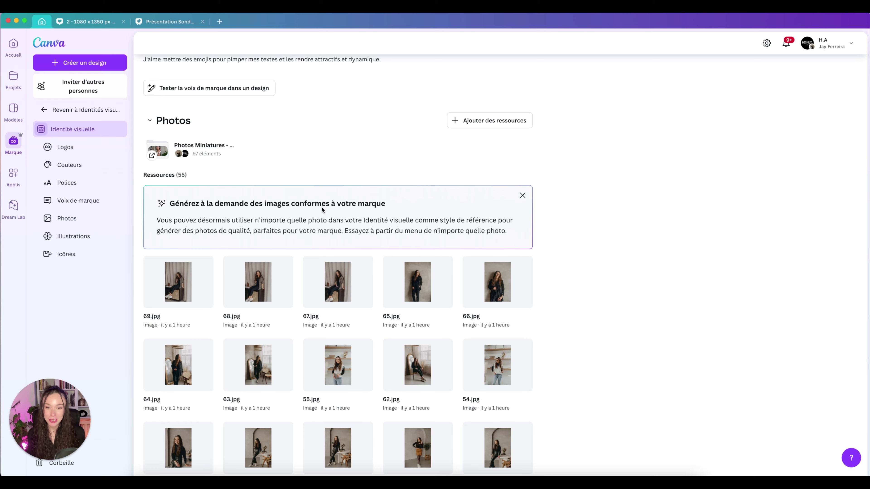
scroll(352, 447, "down", 7)
scroll(351, 446, "down", 3)
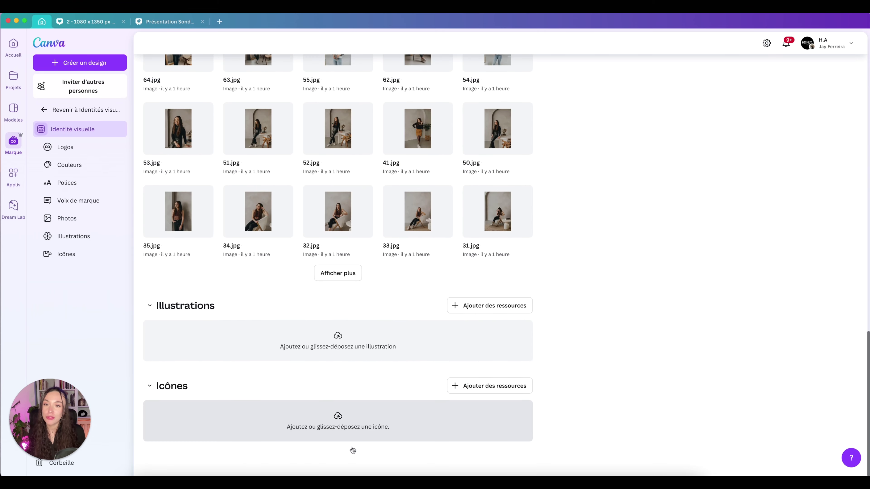
scroll(351, 447, "up", 7)
scroll(353, 446, "down", 2)
Expand the brand photos and describe new images based on 48.jpg: "Un macbook rose posé sur un canapé blanc ouvert dans la meme ambiance que la photo"
left_click(337, 421)
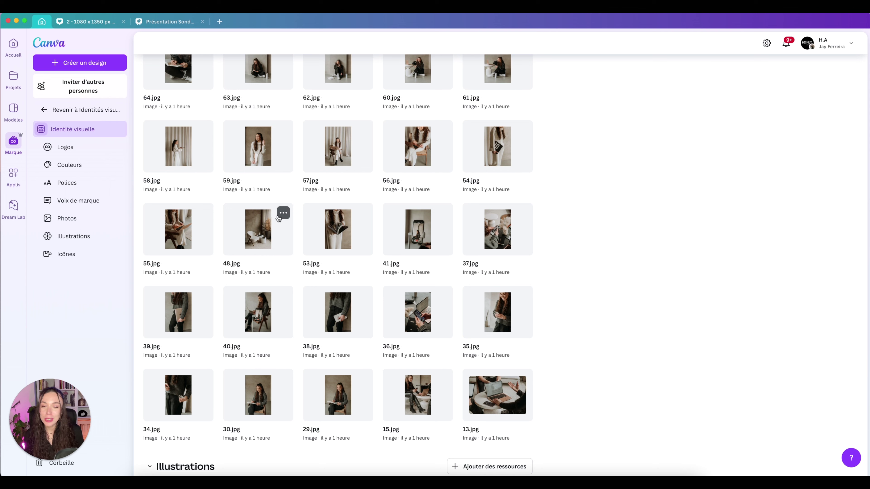
left_click(283, 214)
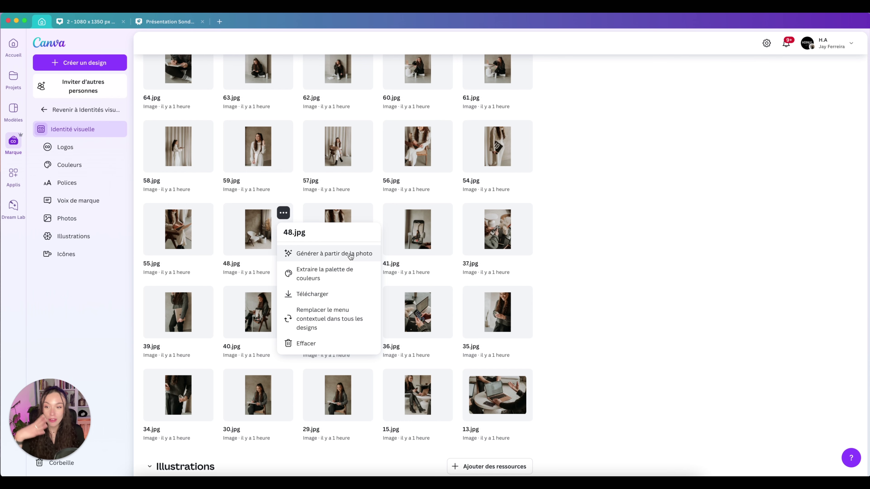
left_click(349, 254)
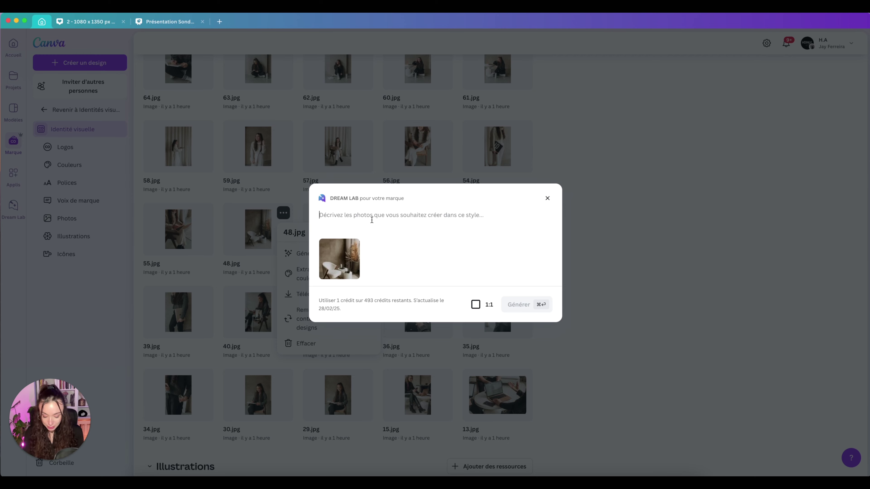
type("Un macbook rose posé sur un canapé blanc ouvert dans la meme ambiance que la photo")
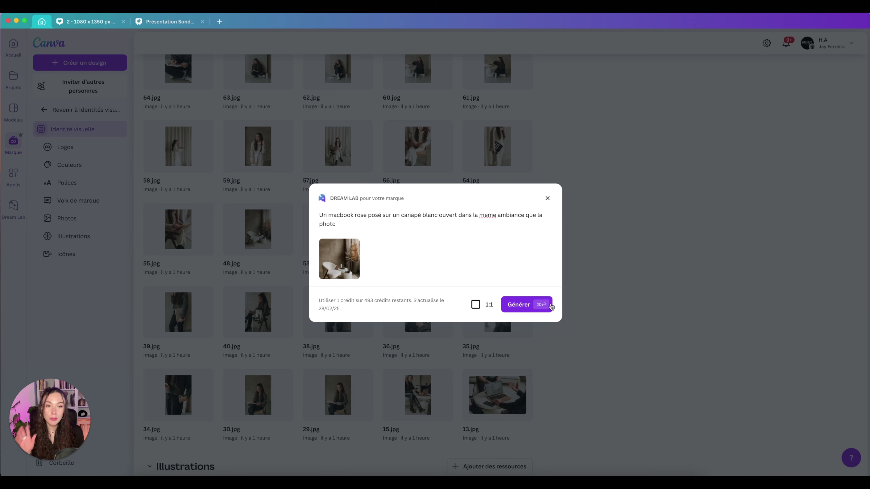
Set the image aspect ratio to 3:4 and generate the images
left_click(483, 305)
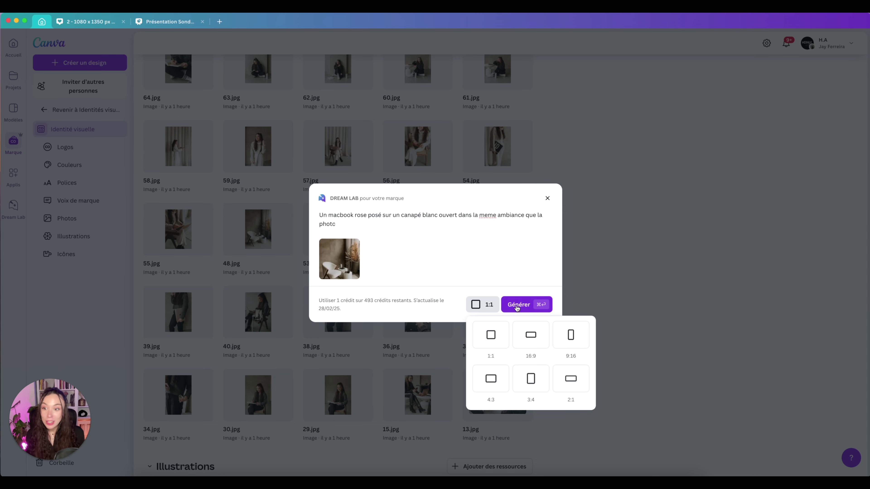
left_click(531, 378)
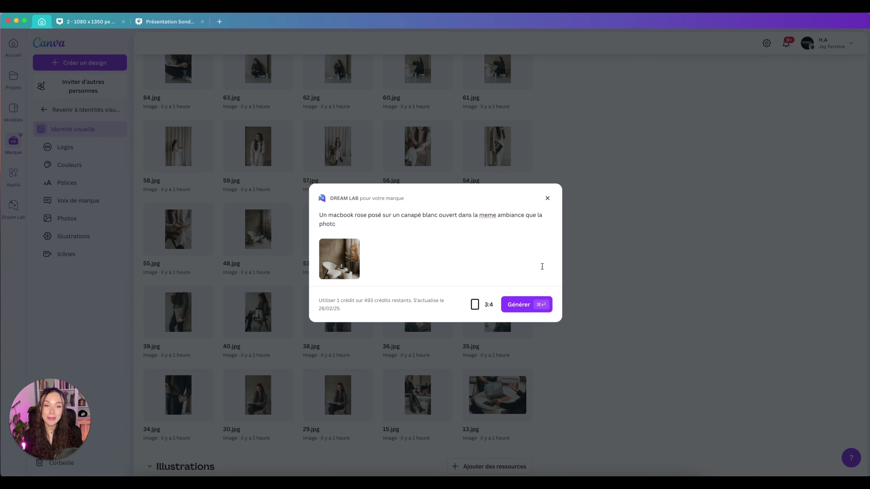
left_click(526, 309)
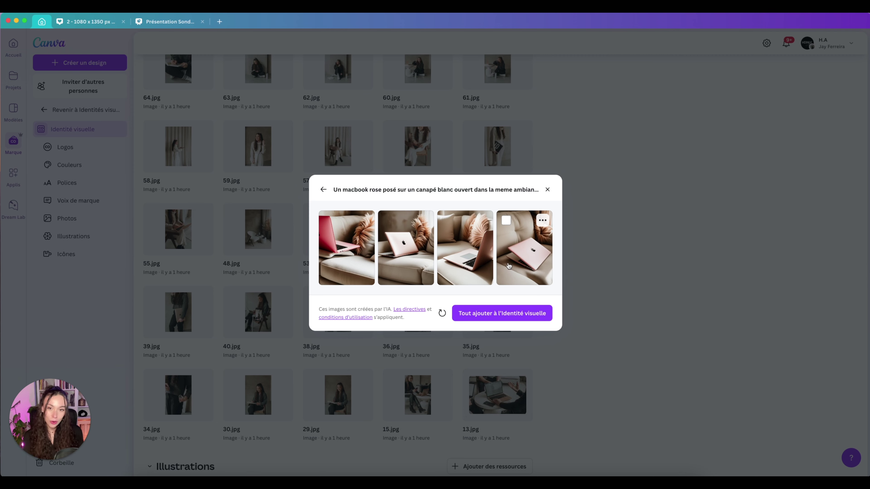
Preview each of the four generated MacBook images at full size and download the second one
left_click(365, 247)
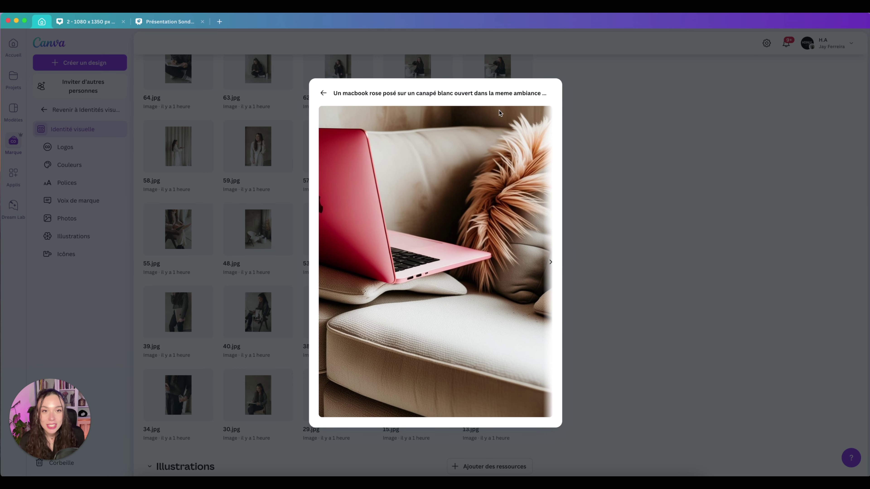
left_click(549, 262)
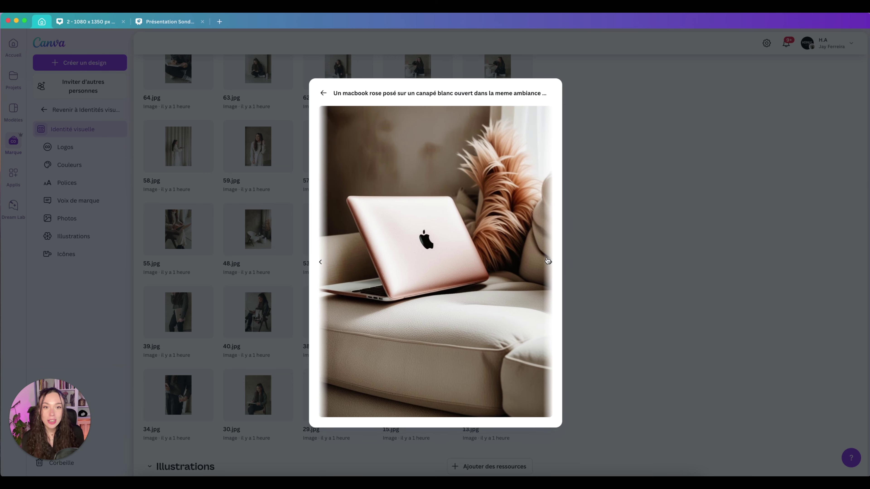
left_click(548, 262)
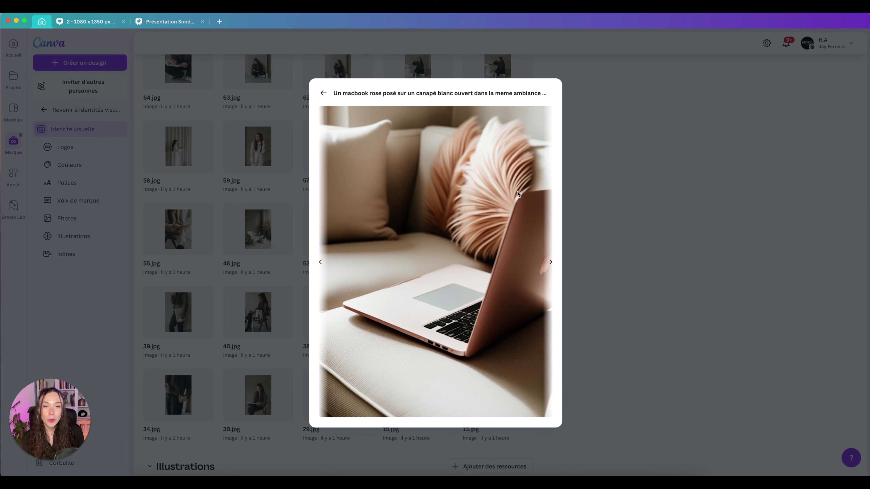
left_click(548, 263)
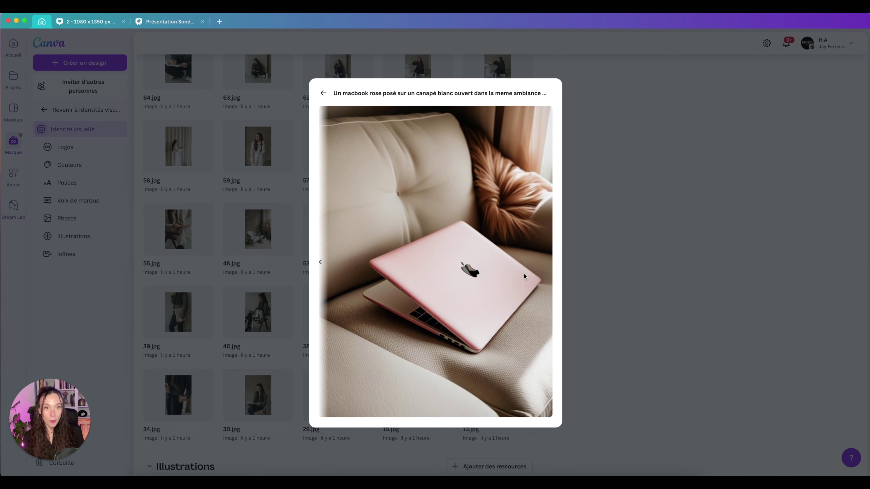
left_click(323, 93)
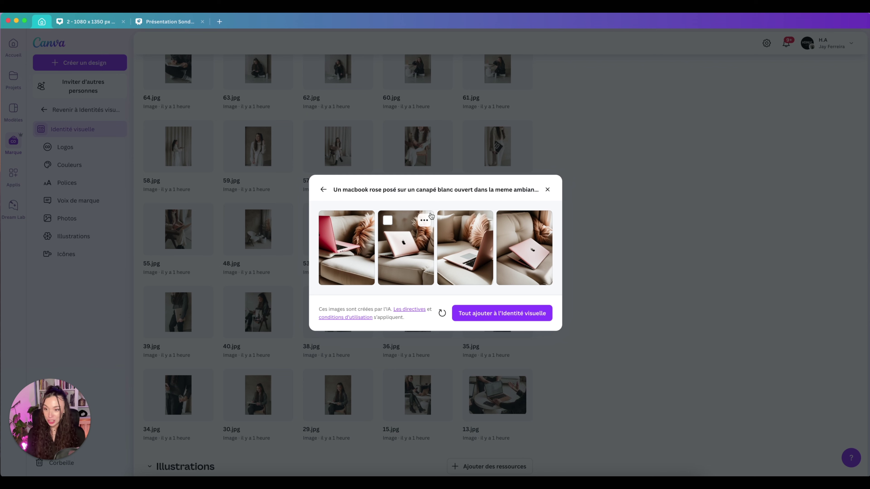
left_click(425, 221)
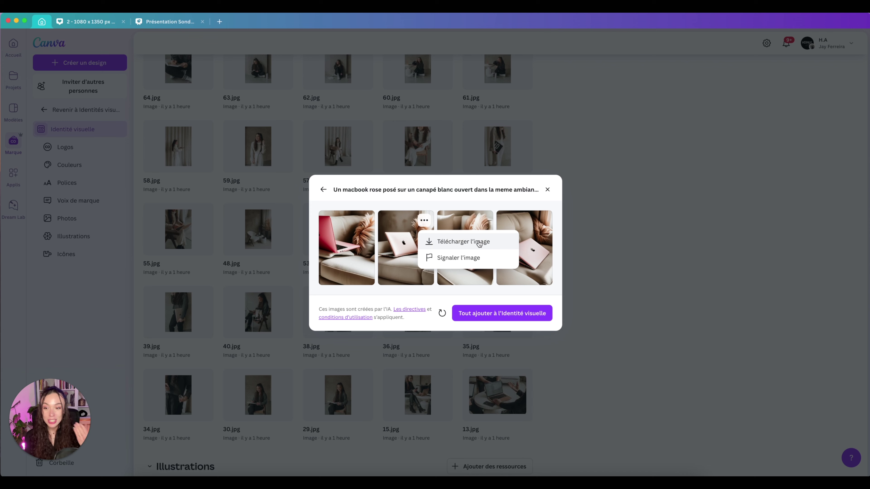
left_click(466, 242)
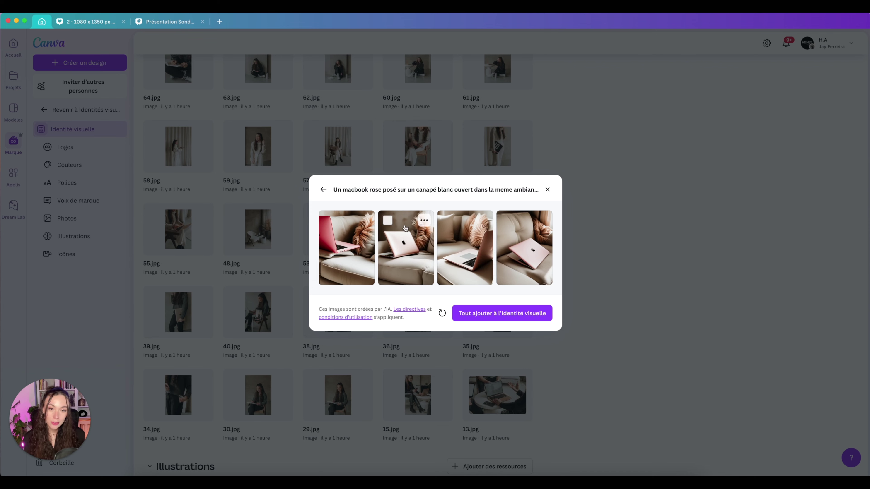
left_click(387, 221)
left_click(447, 221)
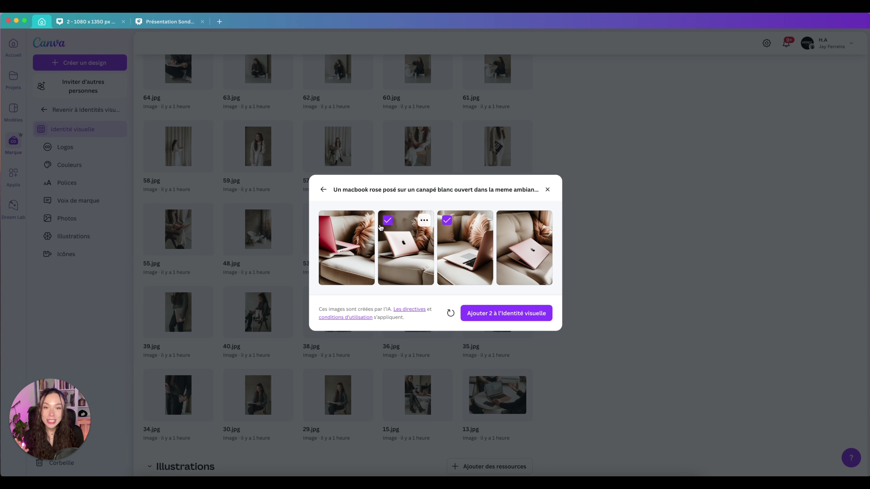
left_click(387, 220)
left_click(446, 220)
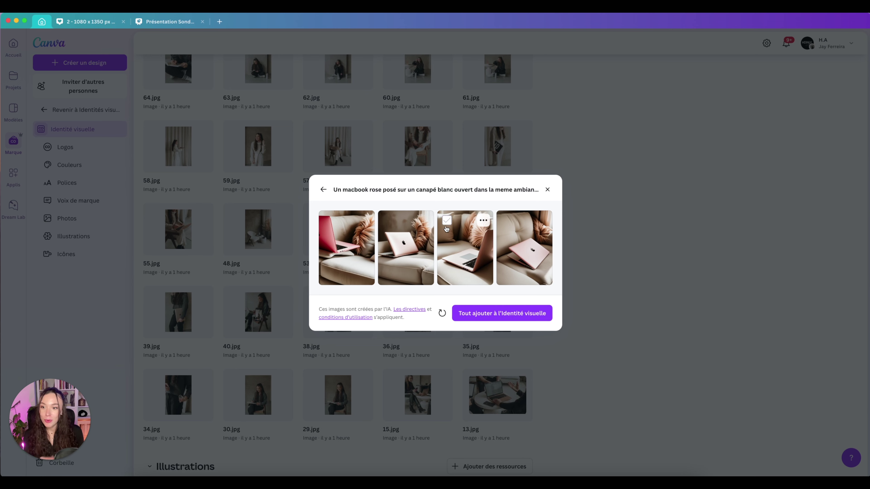
Regenerate the MacBook images and add the second and fourth new ones to the brand kit
left_click(441, 313)
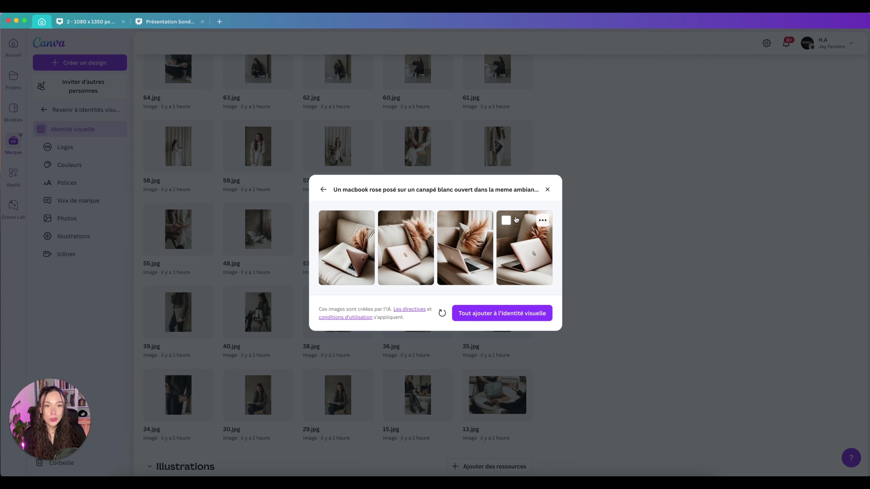
left_click(506, 220)
left_click(386, 220)
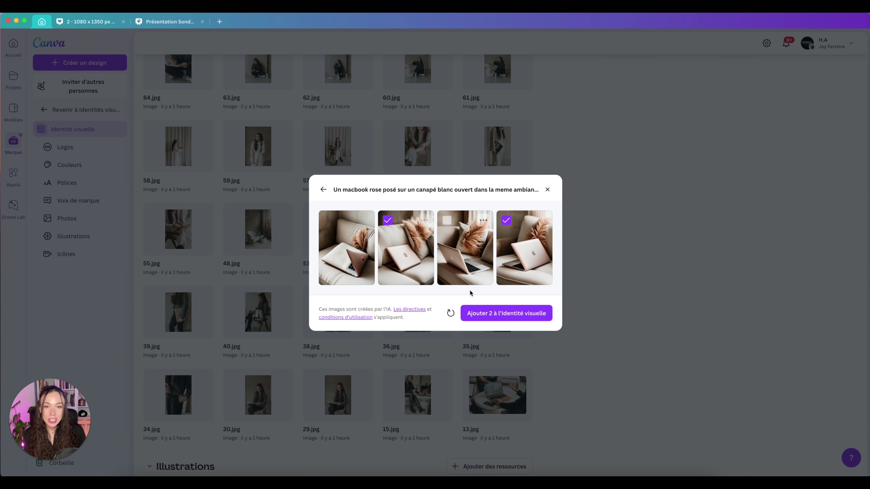
left_click(503, 317)
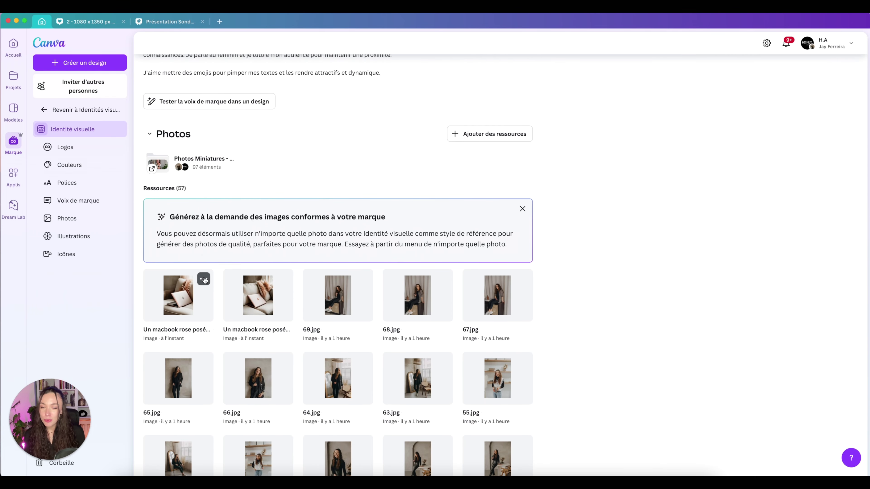
left_click(205, 280)
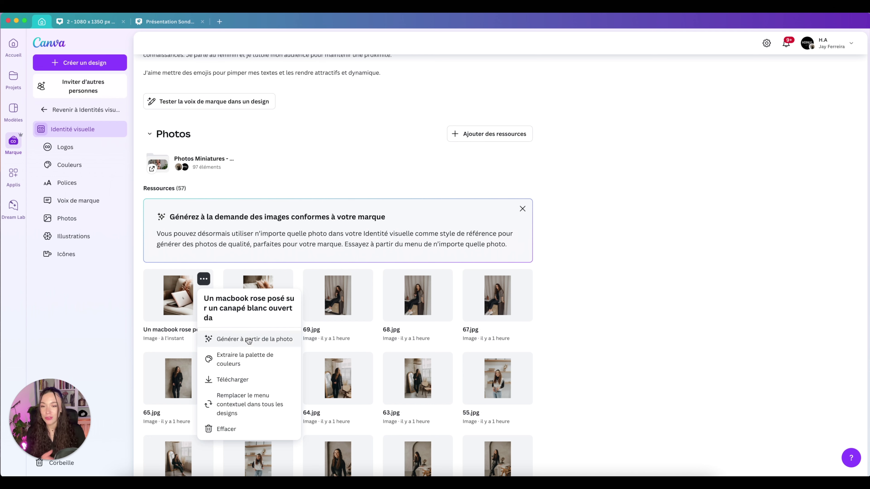
left_click(624, 300)
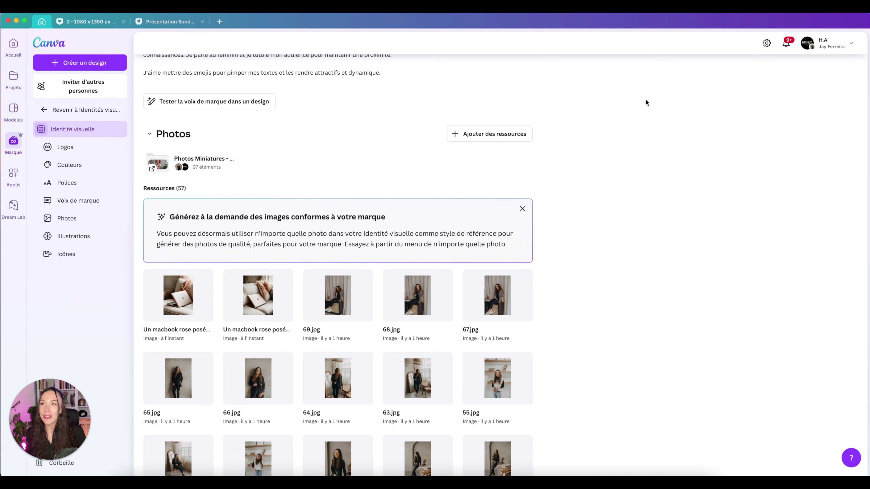
Switch to the open Instagram post design of 1080 x 1350 px and display the brand kit assets there
left_click(90, 23)
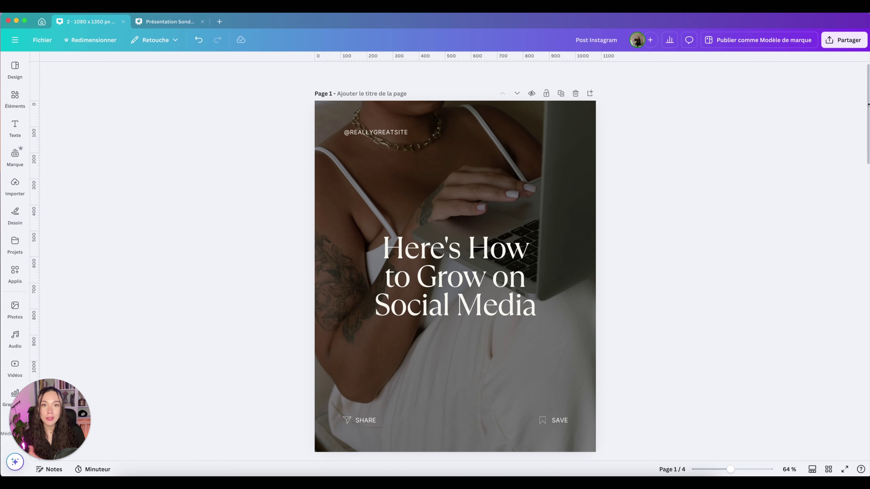
scroll(602, 235, "down", 1)
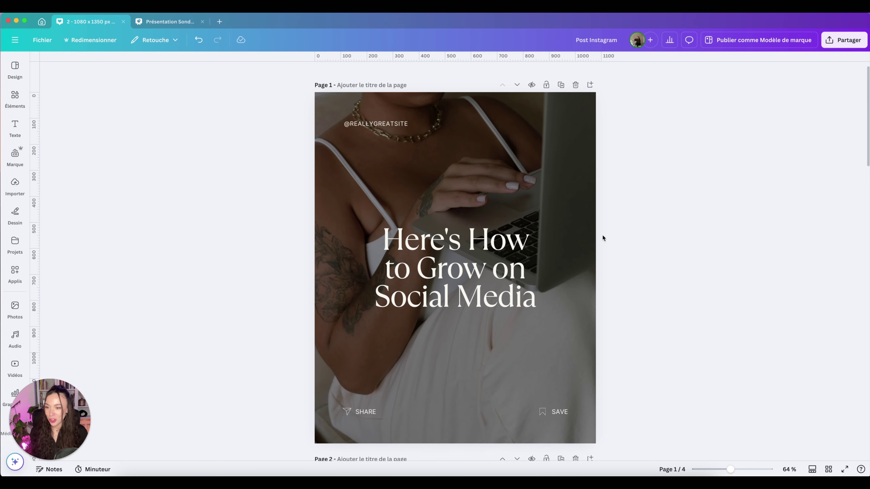
left_click(15, 154)
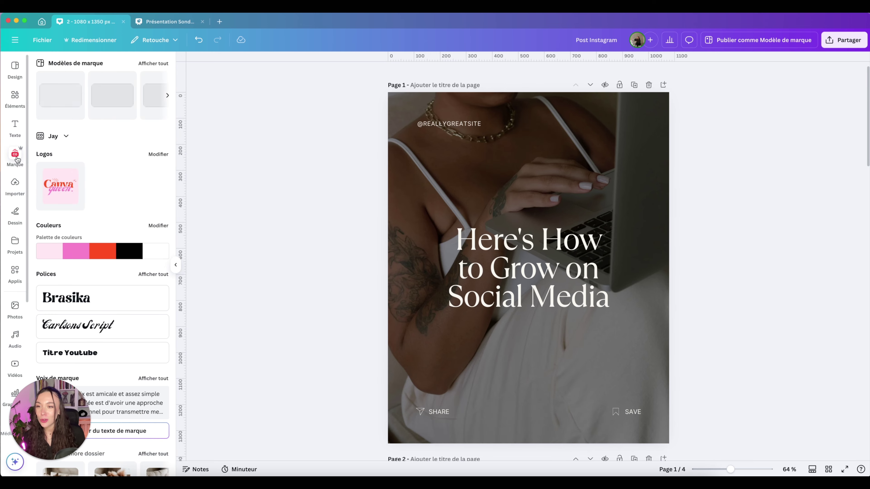
Replace the background photo on page 1 with the second photo from the brand kit
scroll(106, 188, "down", 3)
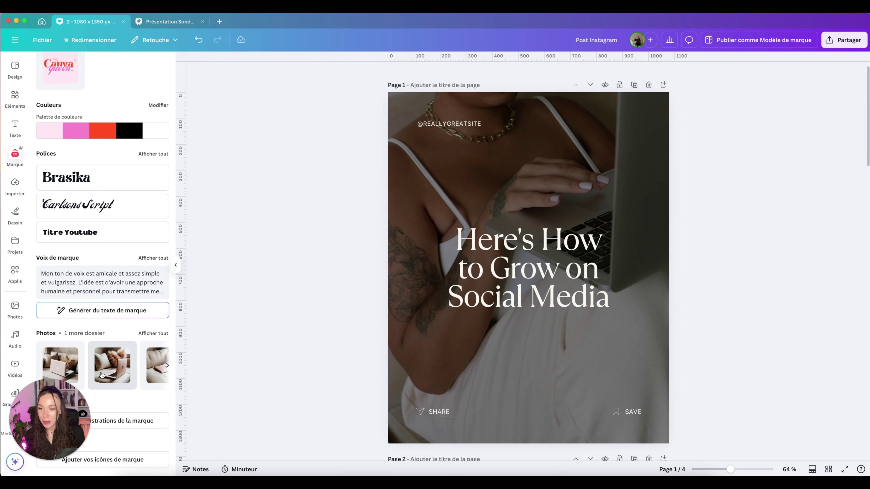
left_click_drag(105, 372, 402, 246)
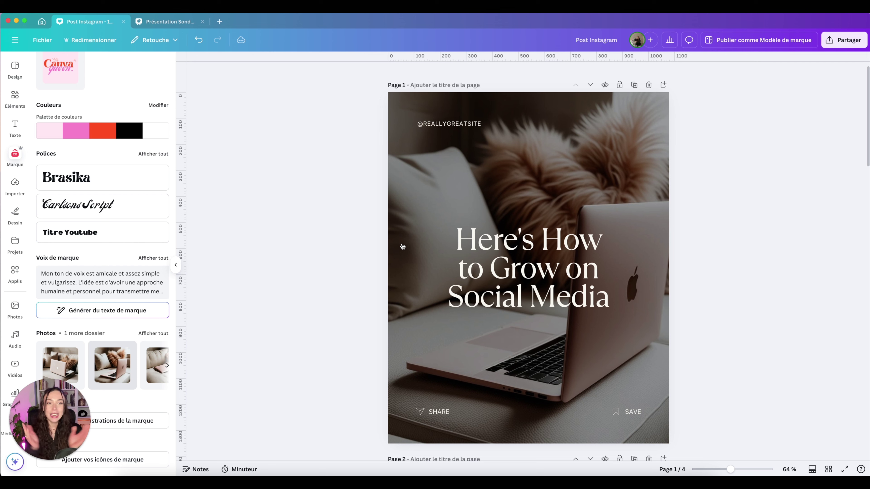
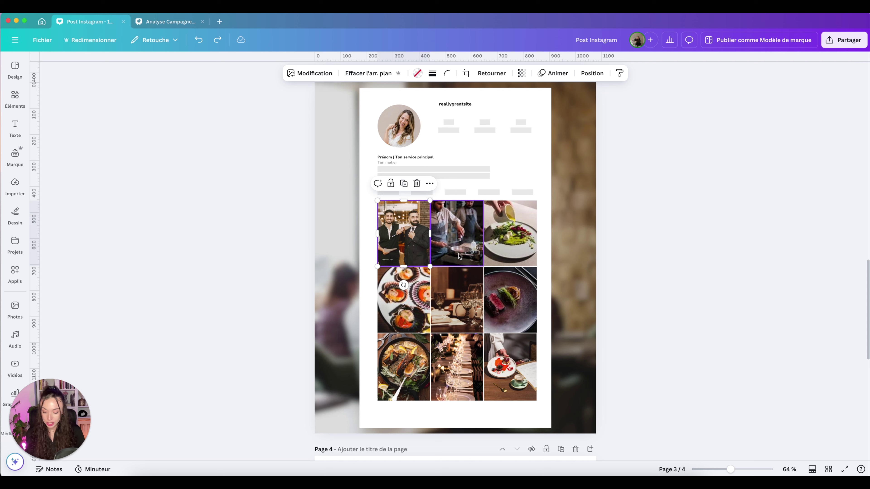
Rearrange the page 3 photo grid: swap the two men with the meat dish, the chefs with the salad, and the chefs with the scallops
left_click(512, 303, "shift")
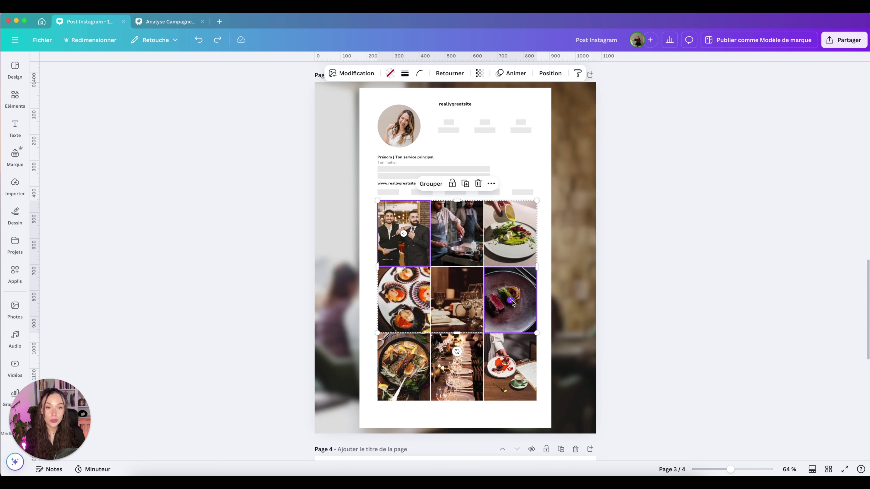
left_click_drag(512, 304, 404, 235)
left_click_drag(510, 236, 457, 234)
left_click(475, 239, "shift")
left_click(522, 298)
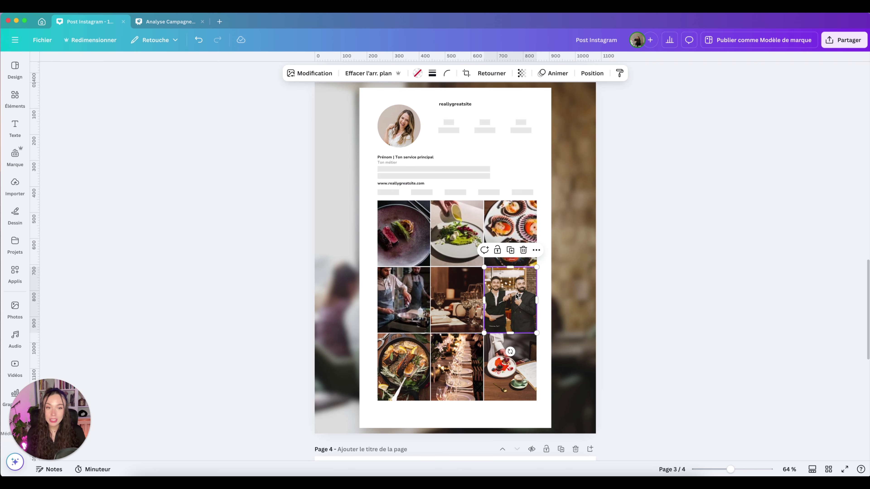
Swap the photo of the two men with the salad photo, and the scallops photo with the chefs photo in the grid
left_click(459, 236, "shift")
left_click_drag(459, 236, 510, 299)
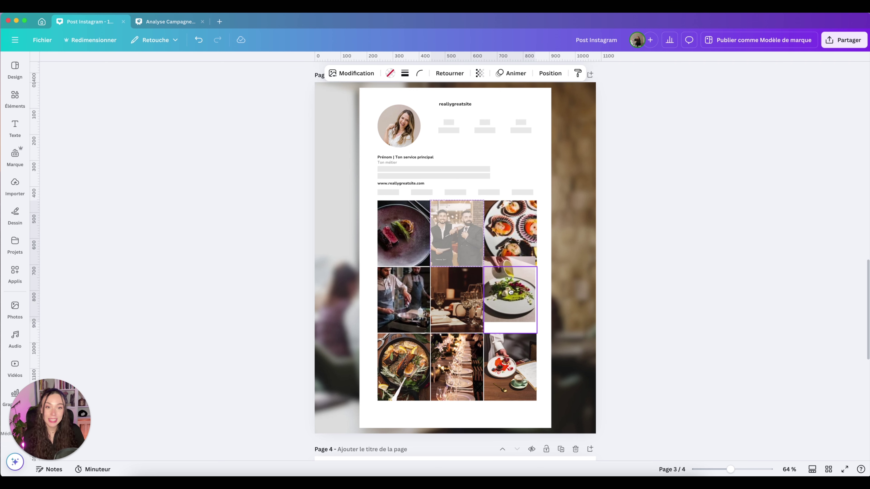
left_click(644, 263)
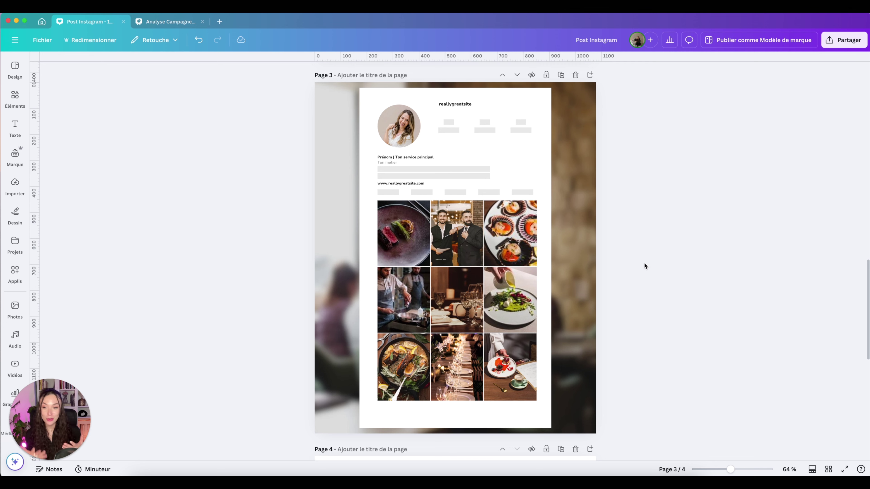
left_click_drag(503, 244, 404, 300)
left_click(552, 250)
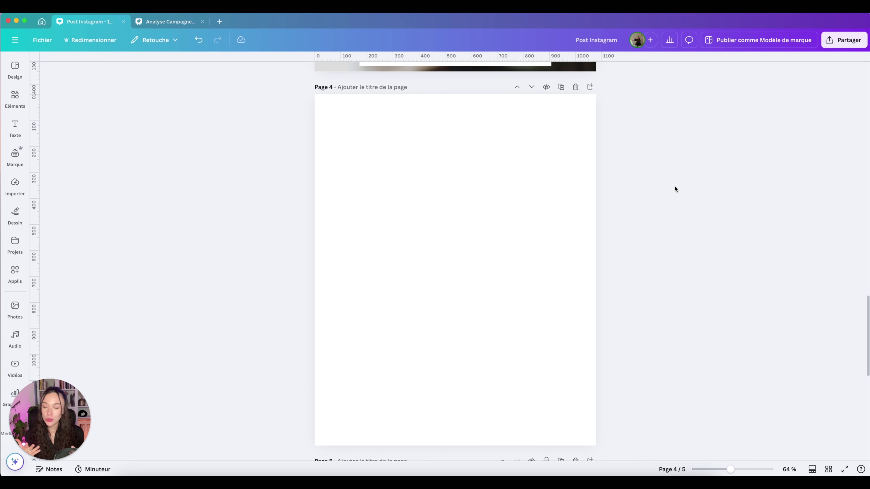
Open the Mockups app and browse all the mockups in the Ordinateurs category
left_click_drag(71, 388, 92, 395)
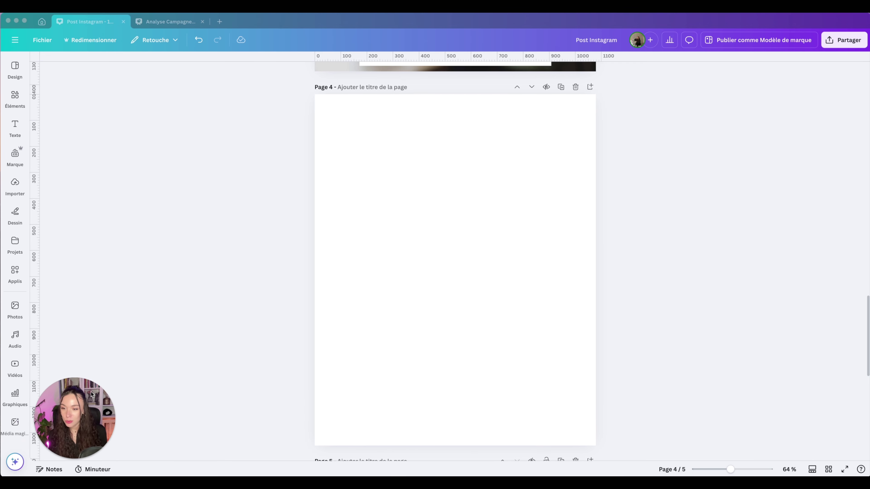
scroll(14, 390, "down", 5)
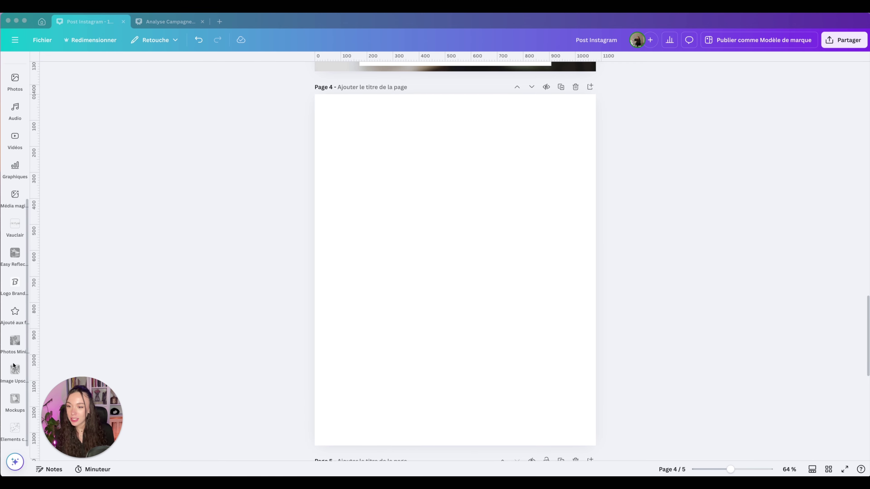
left_click(15, 399)
left_click(14, 401)
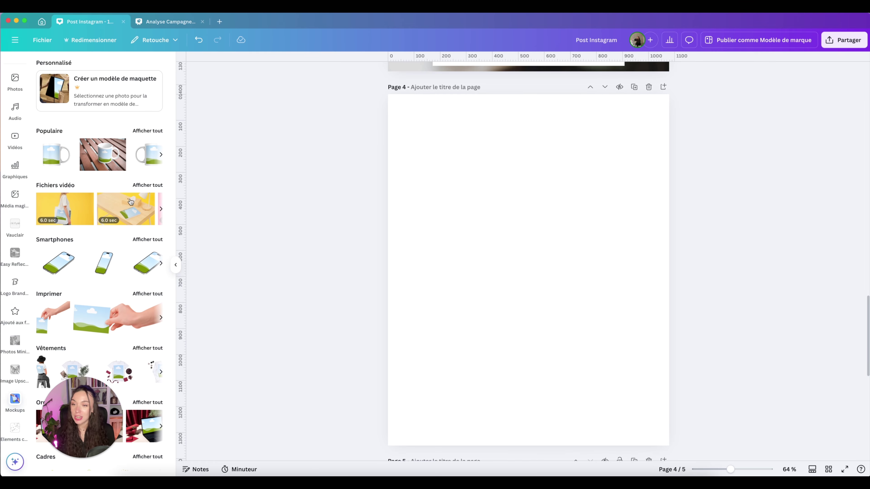
scroll(133, 212, "down", 5)
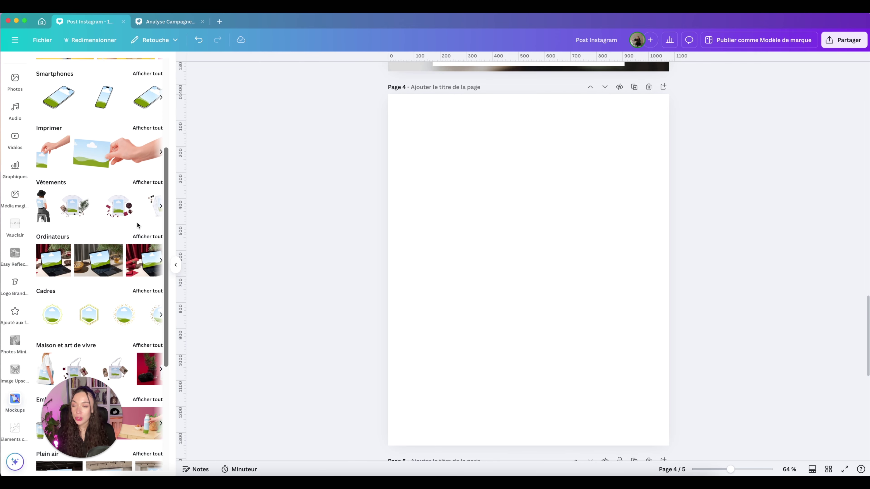
left_click(143, 236)
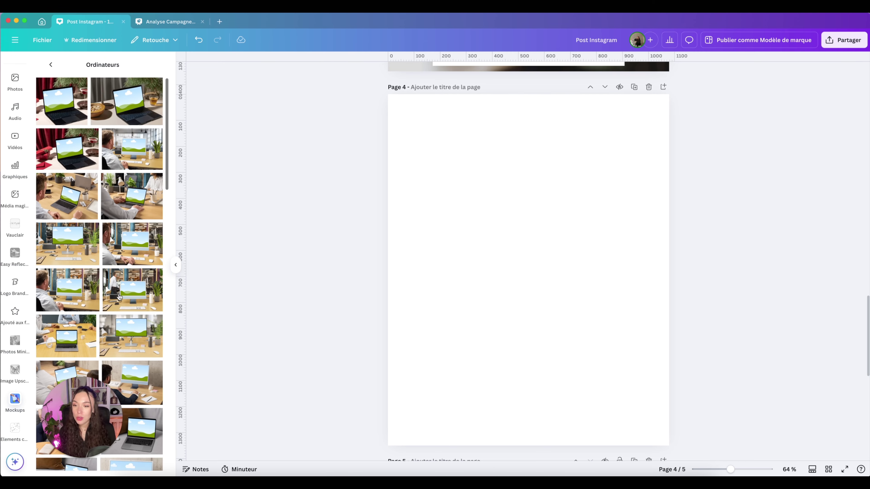
scroll(119, 296, "down", 6)
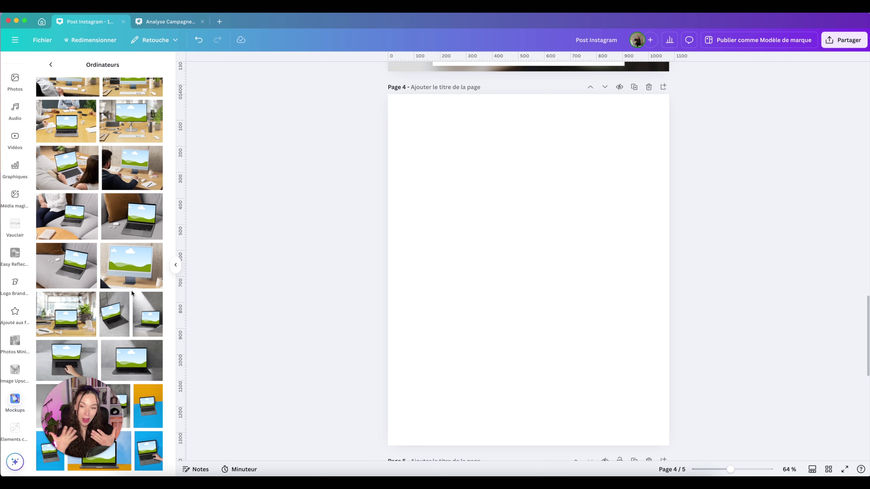
Search the photo library for "macbook" and look through the results
left_click(15, 80)
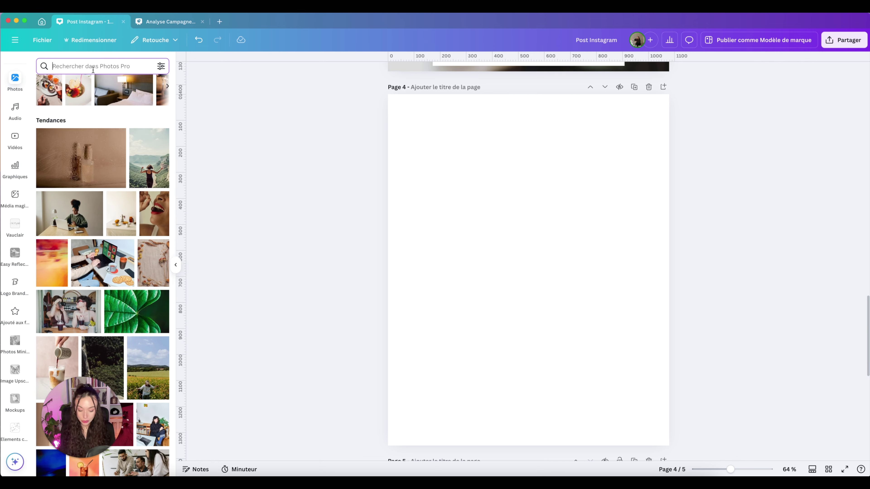
type("macbook")
key("Return")
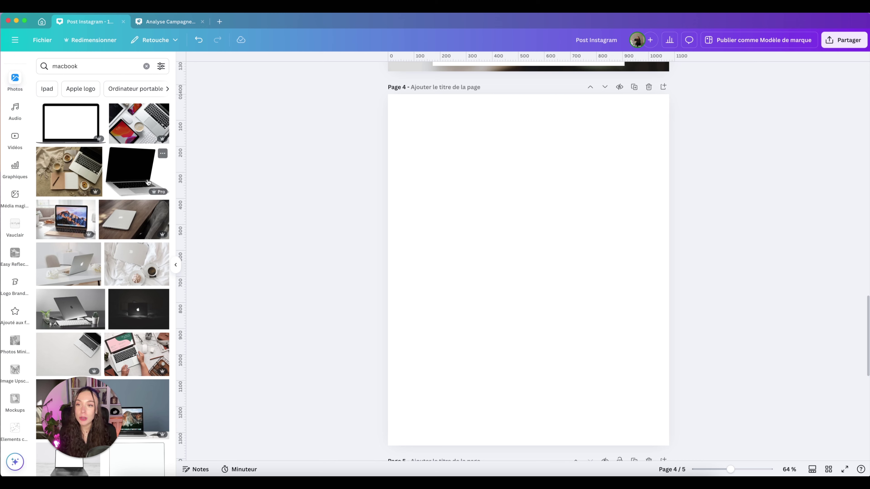
scroll(116, 256, "down", 1)
scroll(116, 255, "down", 3)
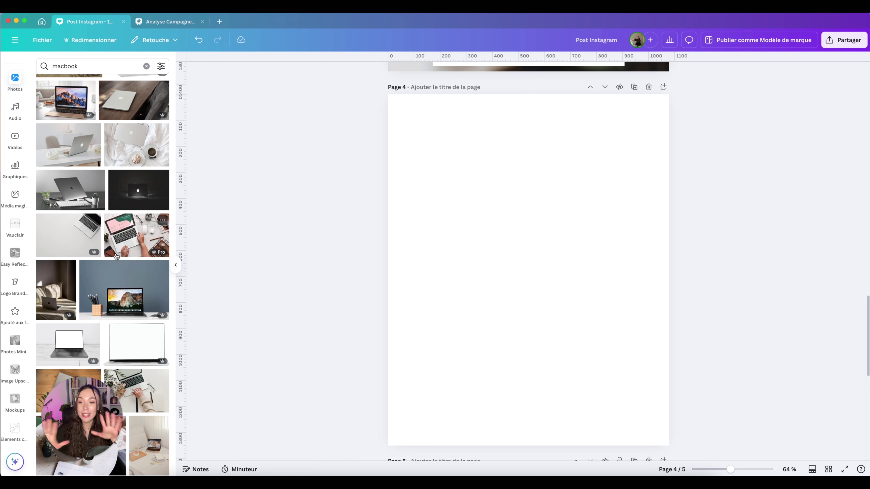
scroll(117, 256, "down", 4)
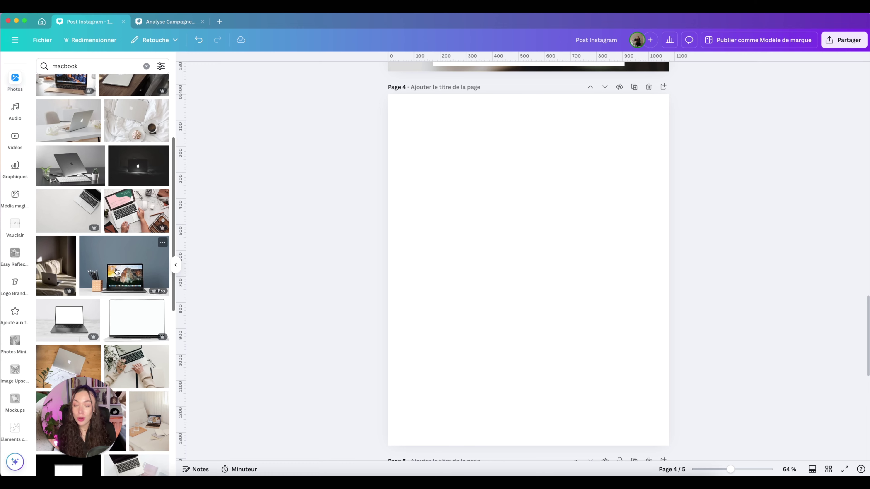
scroll(116, 271, "down", 5)
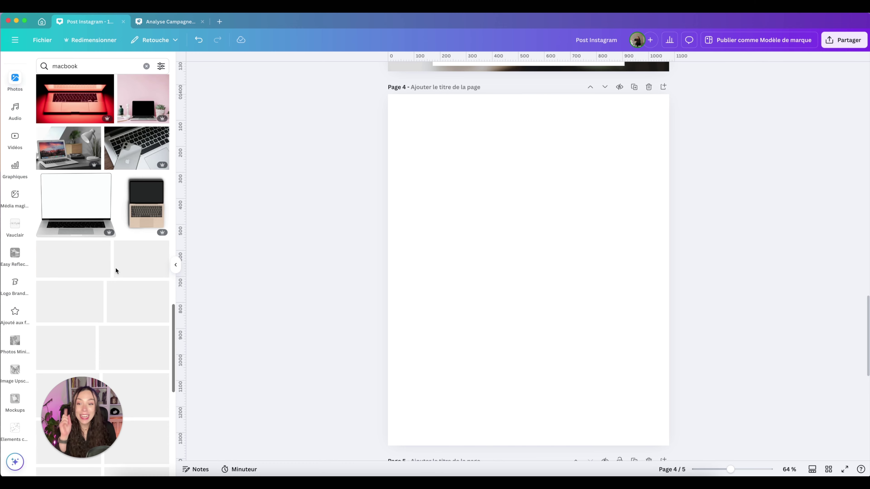
scroll(117, 271, "up", 3)
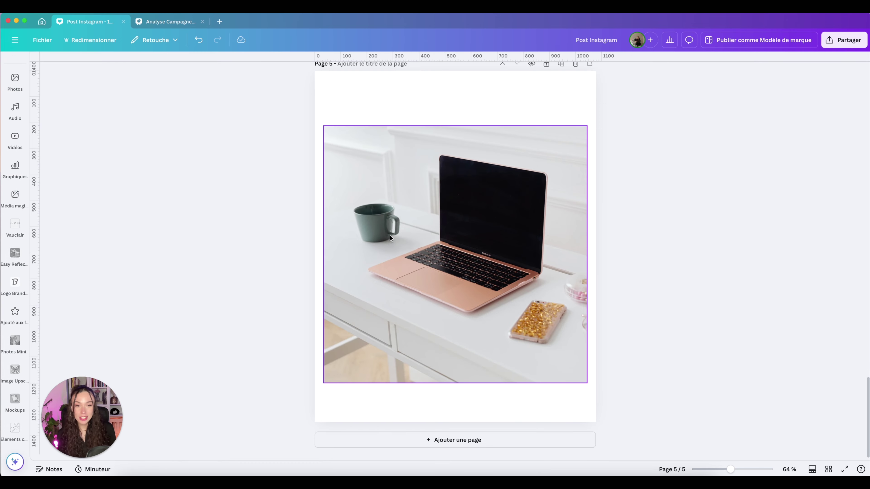
Turn the pink laptop photo on page 5 into a custom mockup, using the result that has the laptop screen as placeholder
left_click(425, 171)
left_click(305, 72)
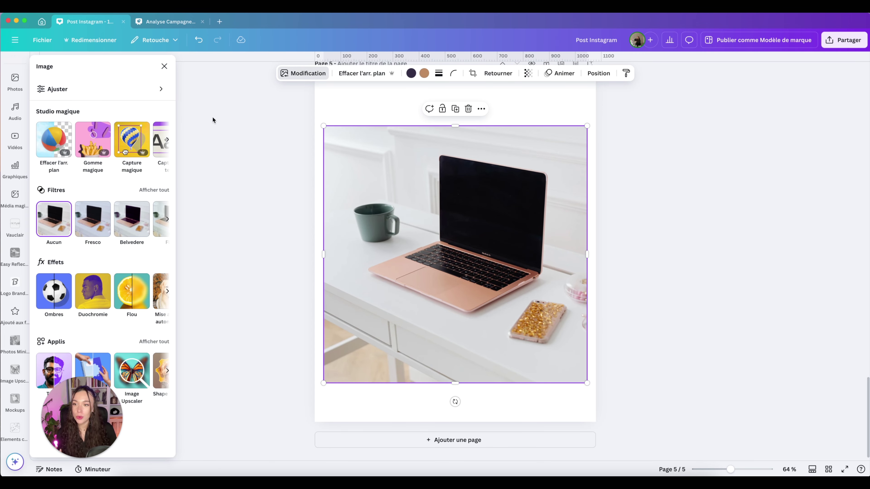
left_click(95, 365)
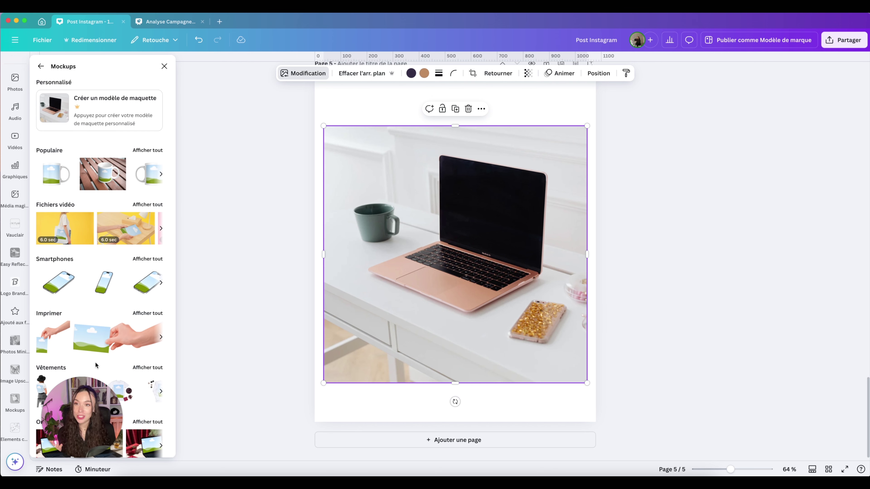
left_click(98, 109)
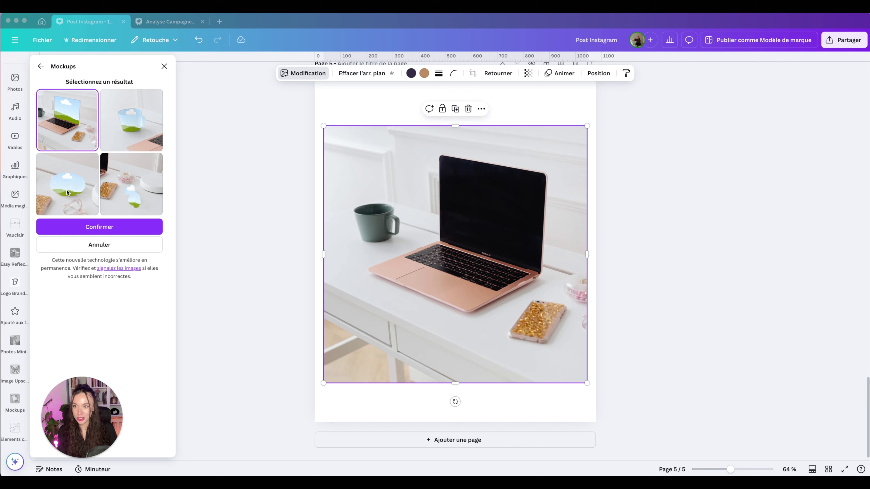
left_click(85, 114)
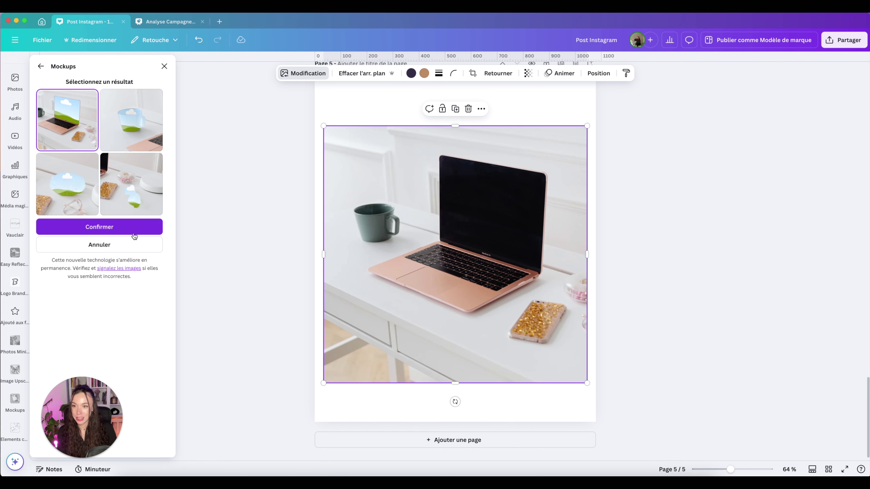
left_click(122, 231)
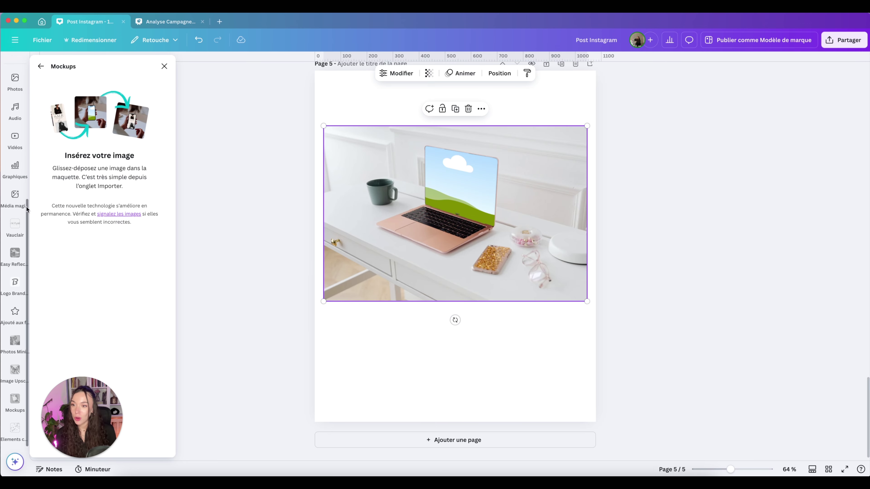
Insert the uploaded Canva editor screenshot with the pink design into the laptop screen of the mockup
scroll(16, 147, "up", 5)
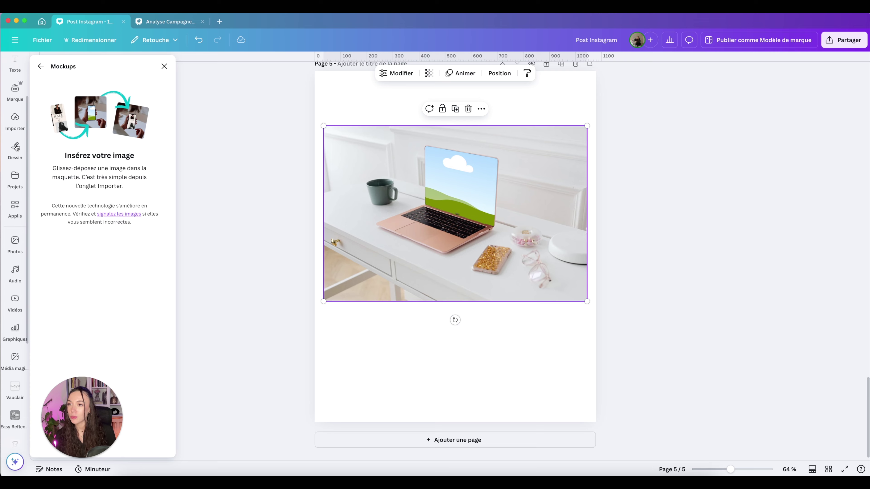
left_click(15, 118)
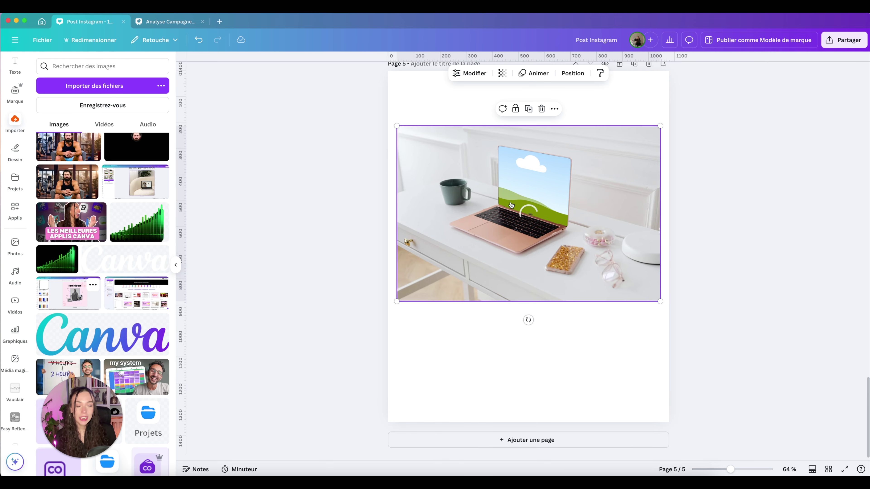
Reframe the screenshot inside the laptop mockup to show its left part, apply the change, and move the mockup higher on the page
left_click(468, 80)
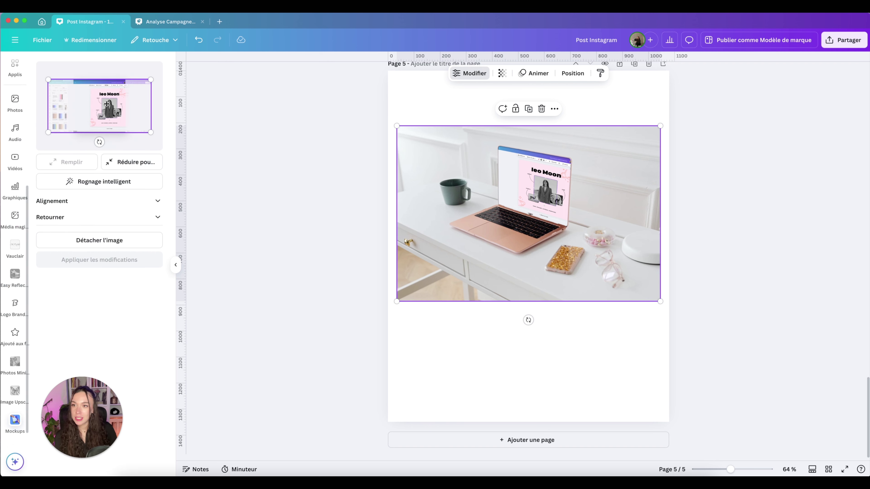
left_click_drag(107, 103, 152, 104)
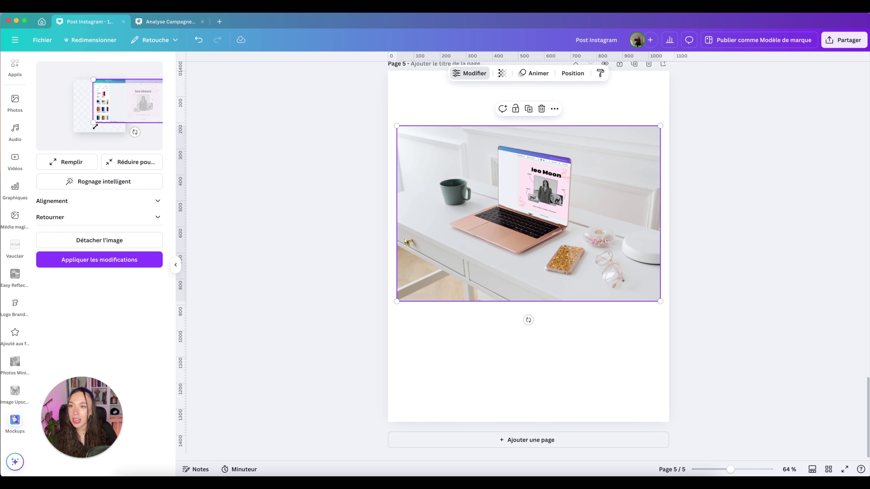
left_click_drag(95, 126, 76, 136)
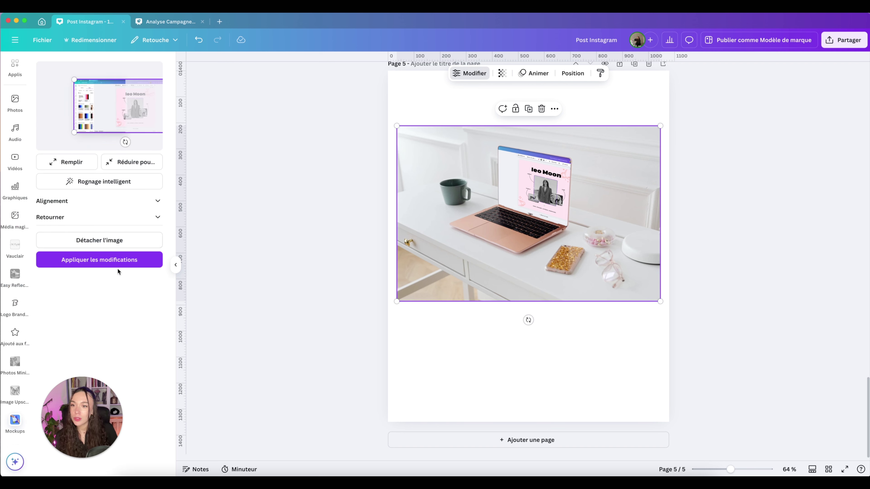
left_click(103, 261)
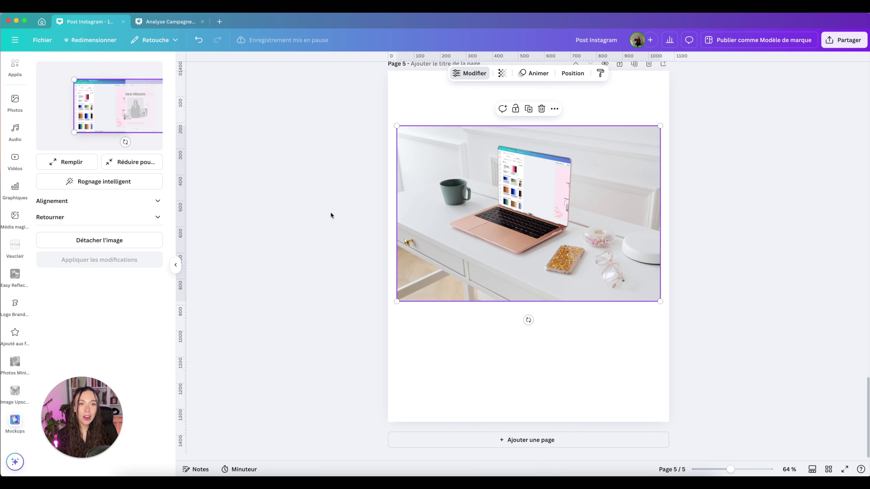
left_click_drag(518, 245, 518, 221)
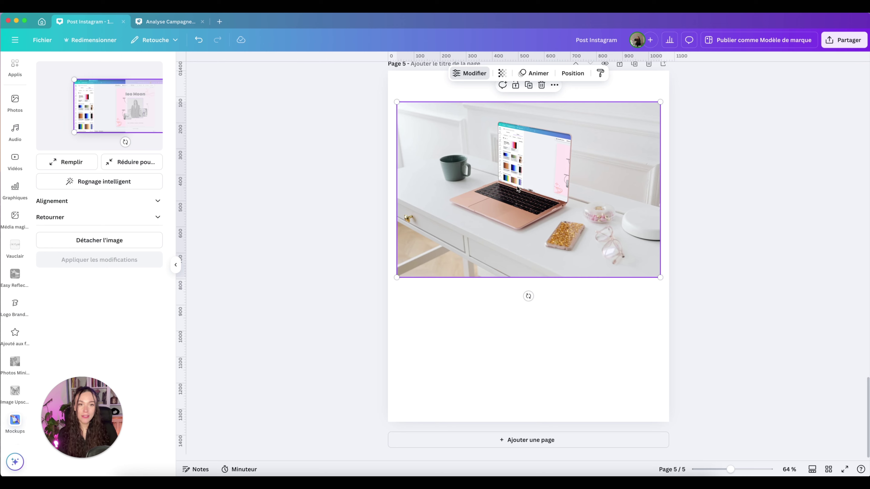
left_click(514, 334)
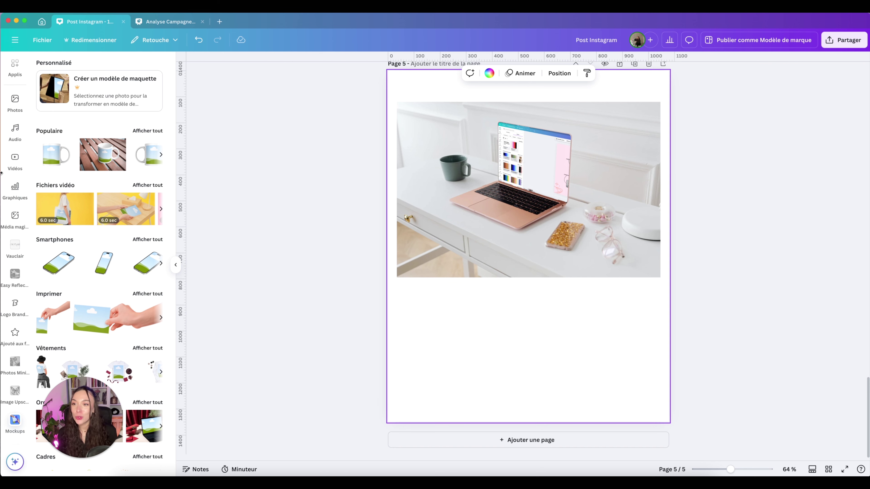
Return to the "macbook" photo results and look through other laptop photos
scroll(19, 124, "up", 1)
left_click(16, 113)
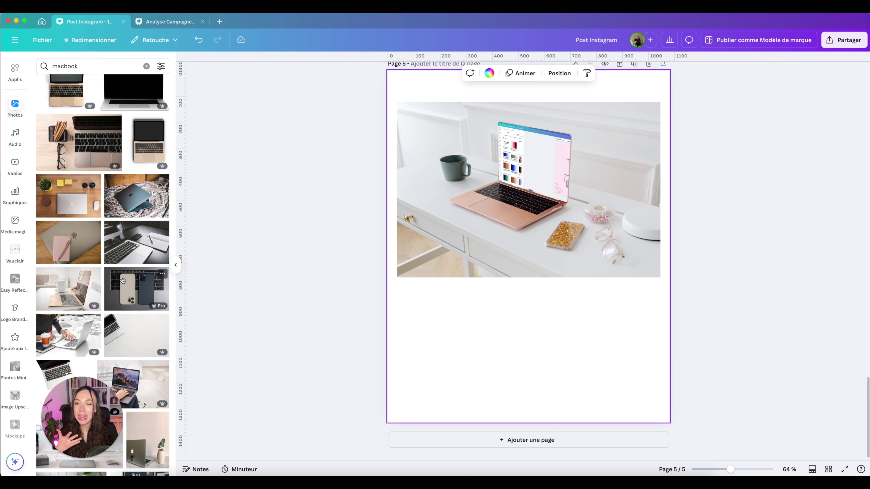
scroll(59, 282, "down", 5)
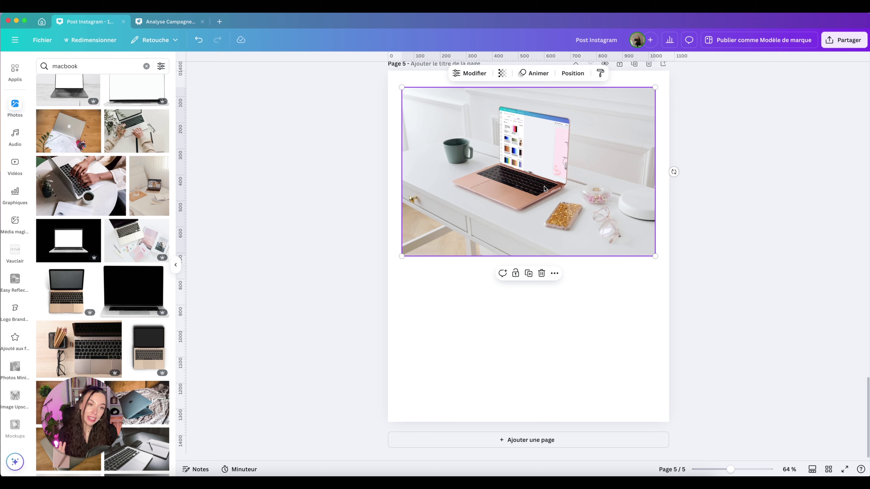
Add a blank page after page 5 and open the mockup library
left_click(468, 278)
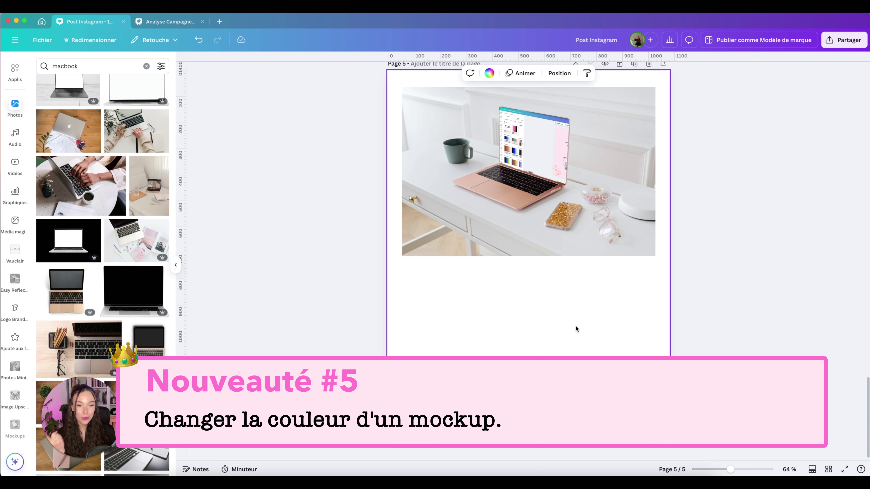
key("super+Return")
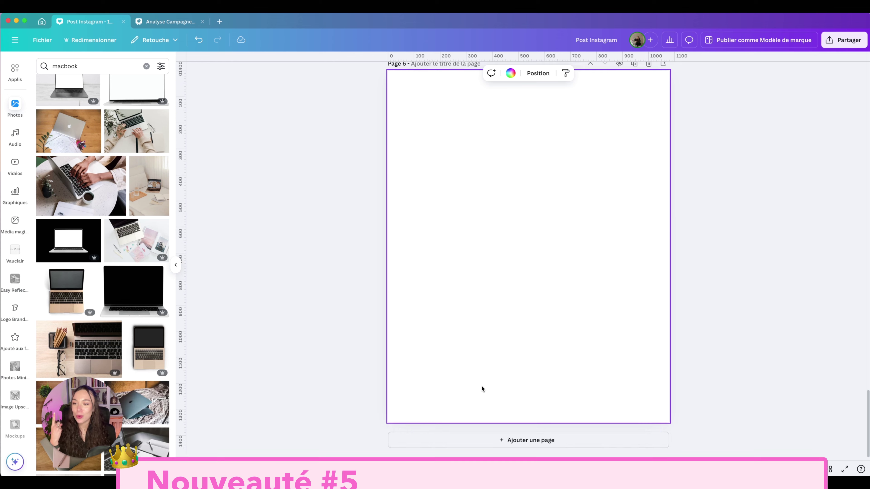
scroll(12, 406, "down", 1)
left_click(13, 404)
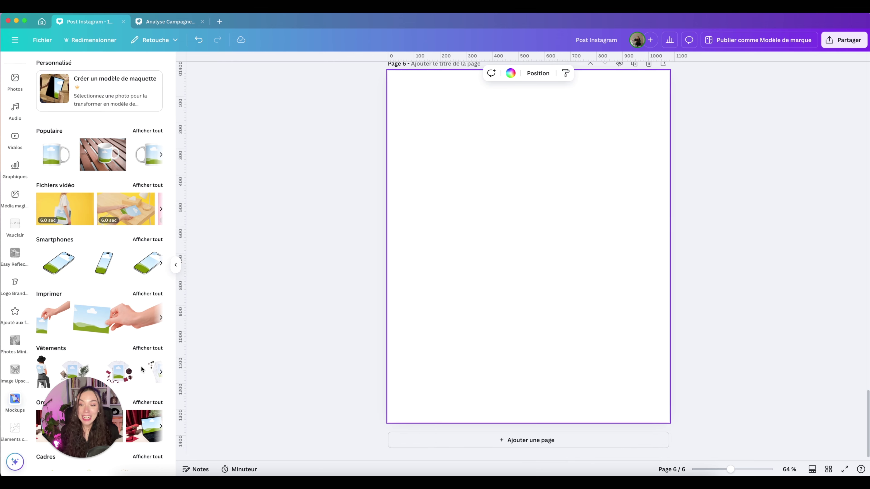
Look through the computer mockups, then add the popular mockup of a white mug on wooden slats to page 6
scroll(147, 274, "down", 5)
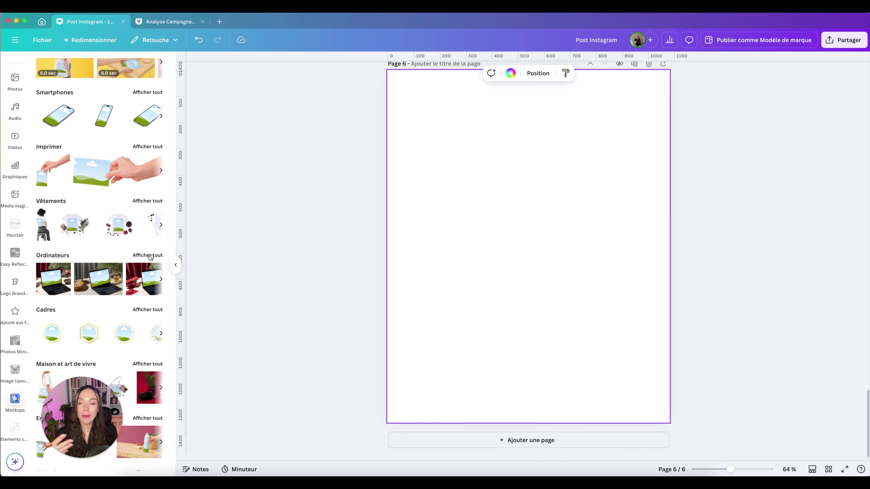
left_click(151, 256)
scroll(147, 284, "down", 3)
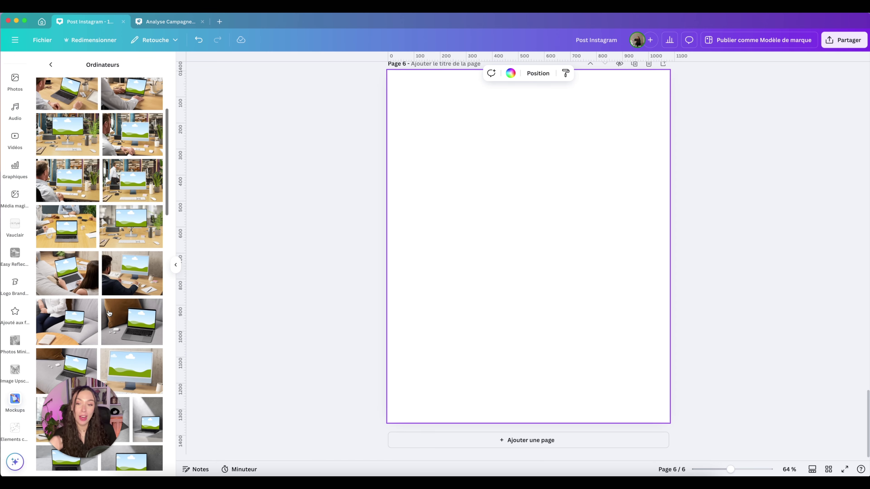
left_click(52, 66)
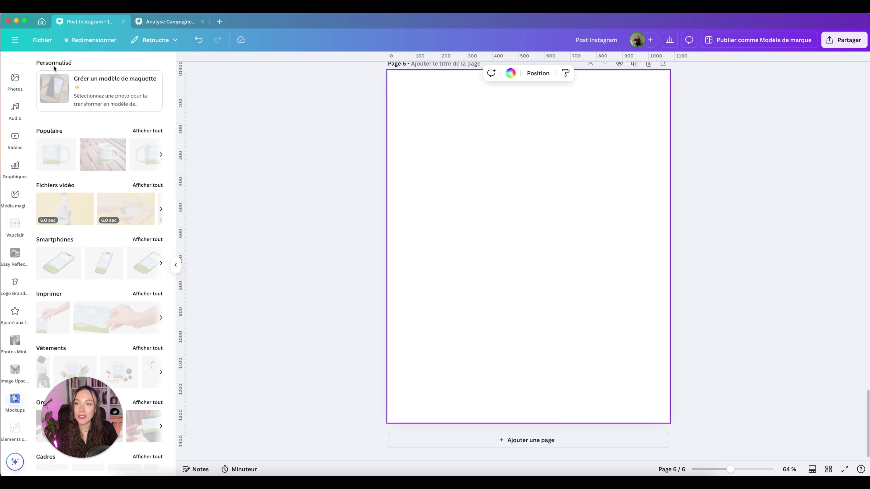
left_click(147, 131)
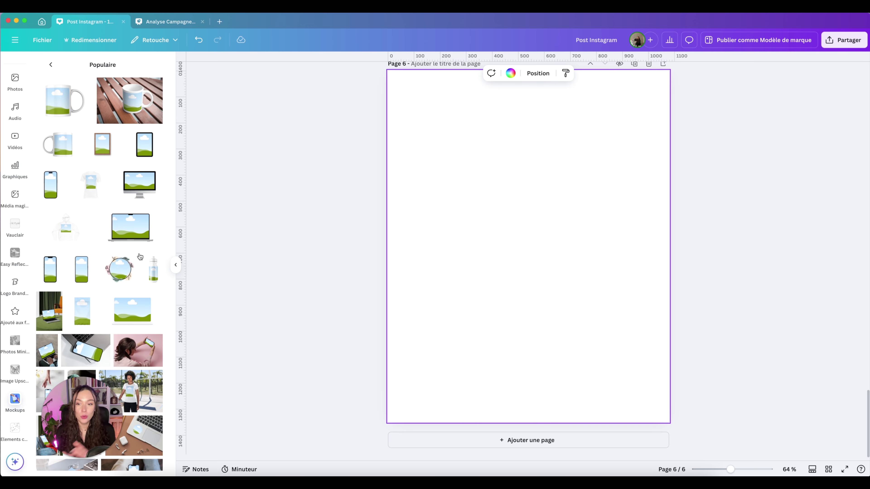
left_click(129, 100)
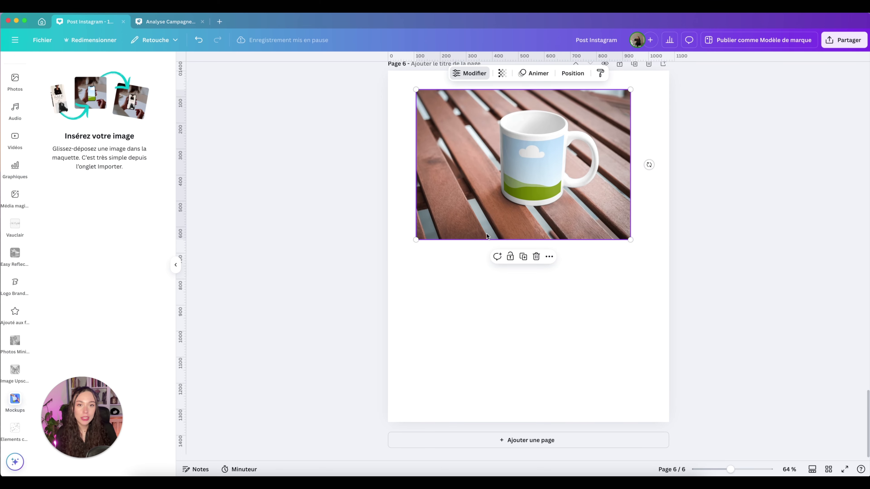
Enlarge the mug mockup and move it to the middle of the page, centred horizontally
left_click_drag(416, 239, 384, 261)
left_click_drag(513, 178, 528, 170)
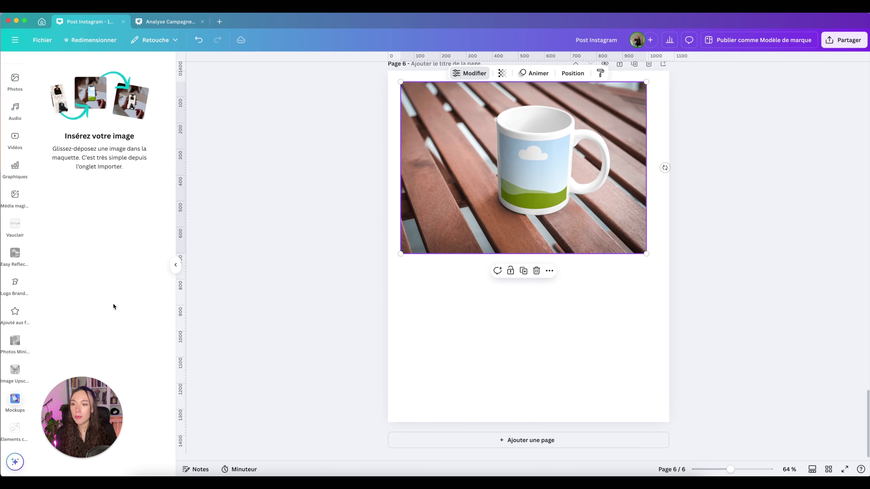
left_click(15, 401)
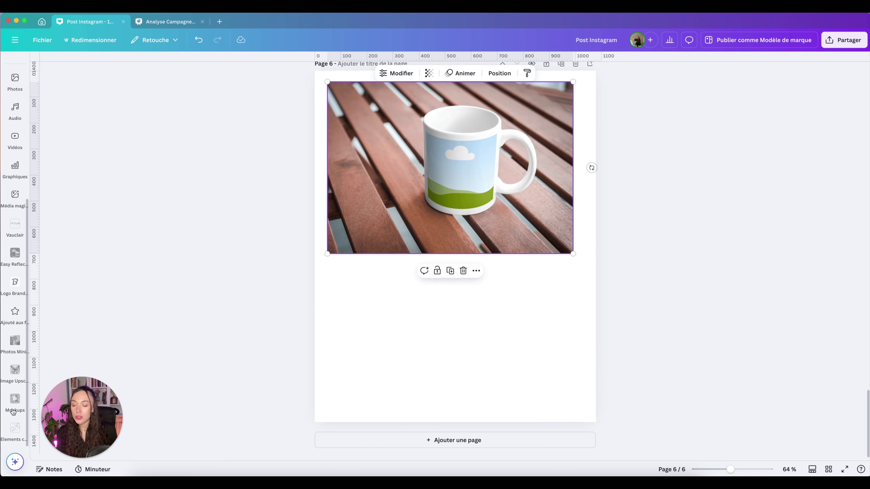
left_click(15, 401)
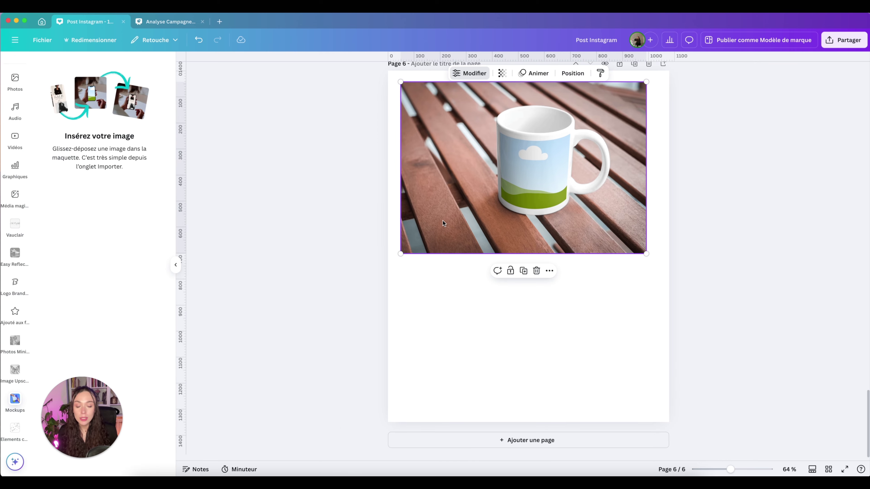
left_click_drag(574, 139, 558, 207)
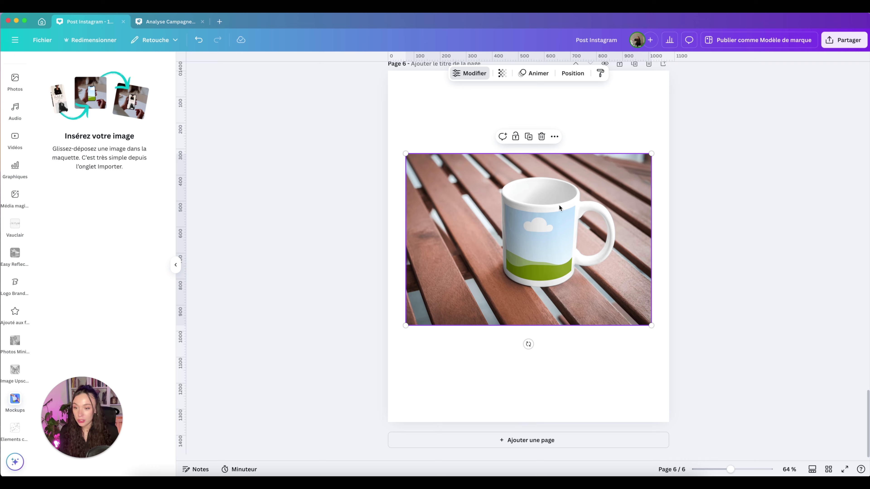
key("Escape")
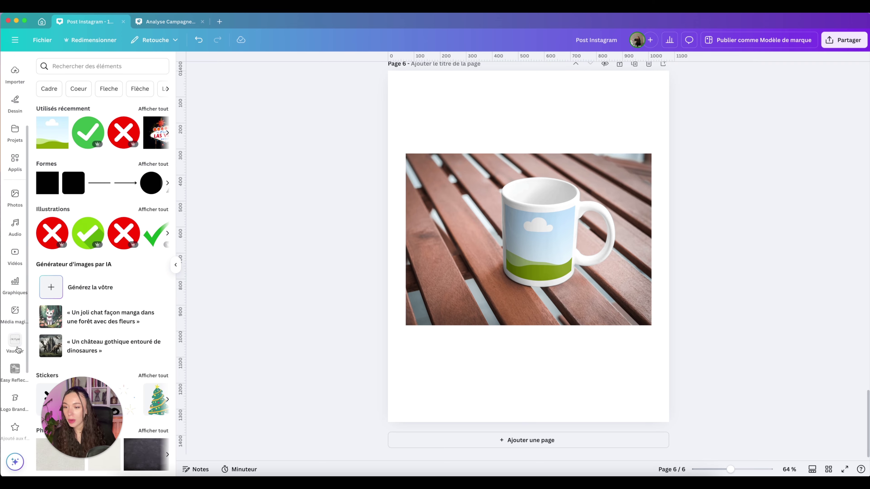
Insert the "Canva queen" logo from the brand kit into the mug mockup
scroll(18, 350, "up", 5)
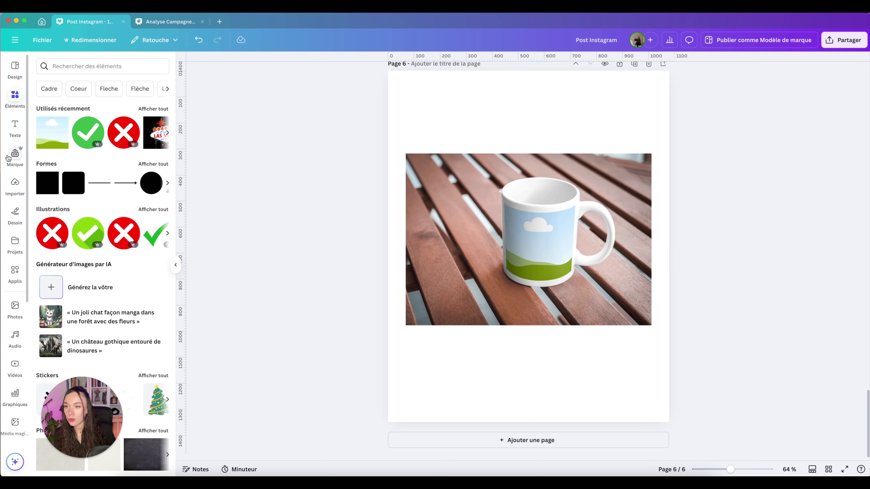
left_click(8, 157)
left_click_drag(58, 69, 530, 216)
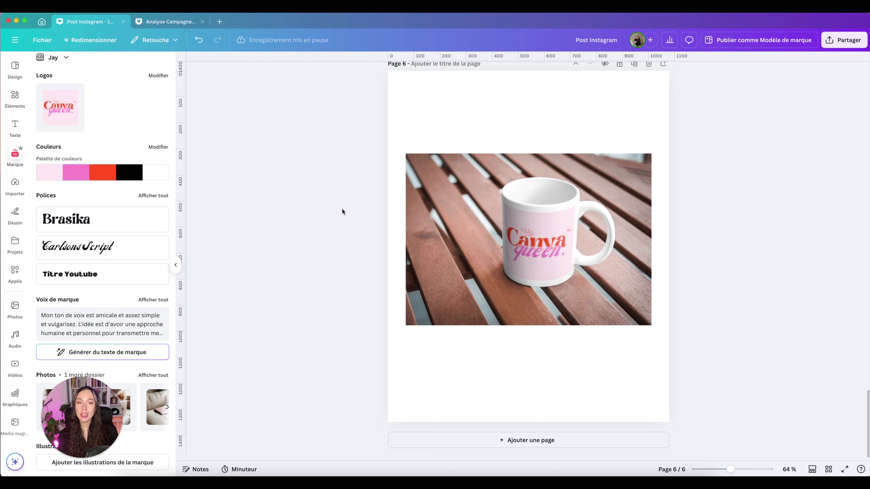
Recolour the mug with the light pink of the brand palette, apply the change, and shift the mockup slightly higher
left_click(530, 195)
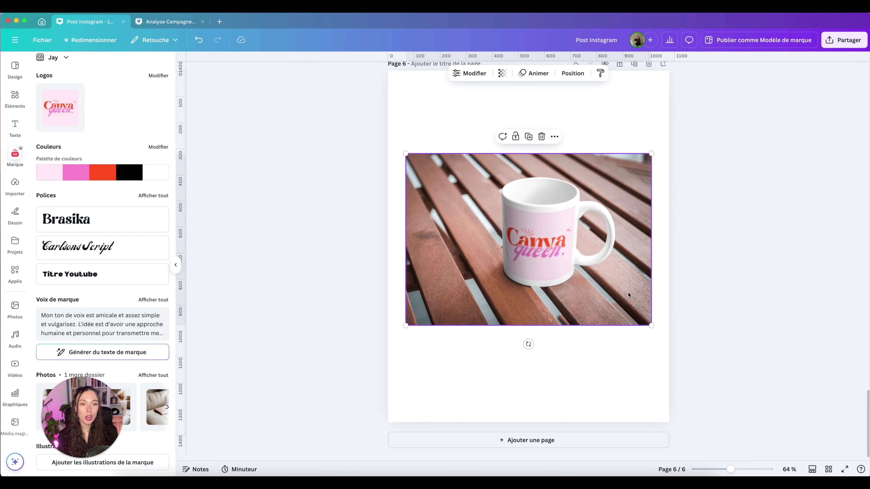
left_click(463, 79)
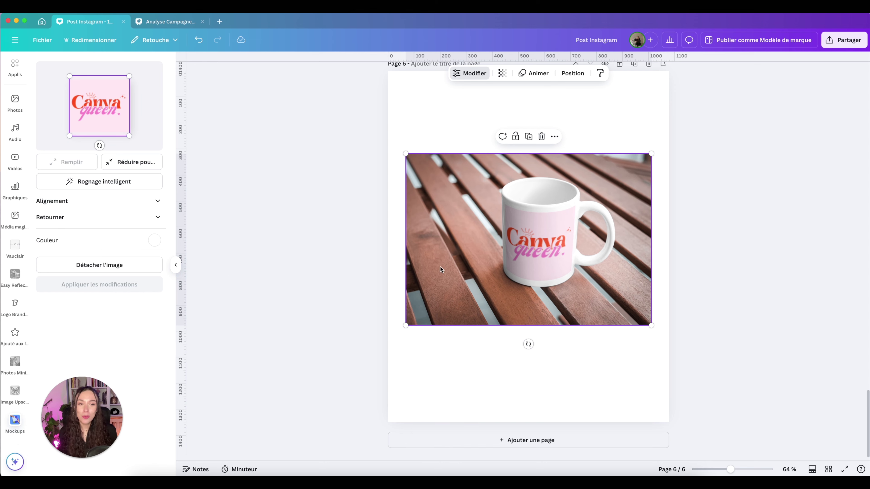
left_click_drag(491, 250, 491, 231)
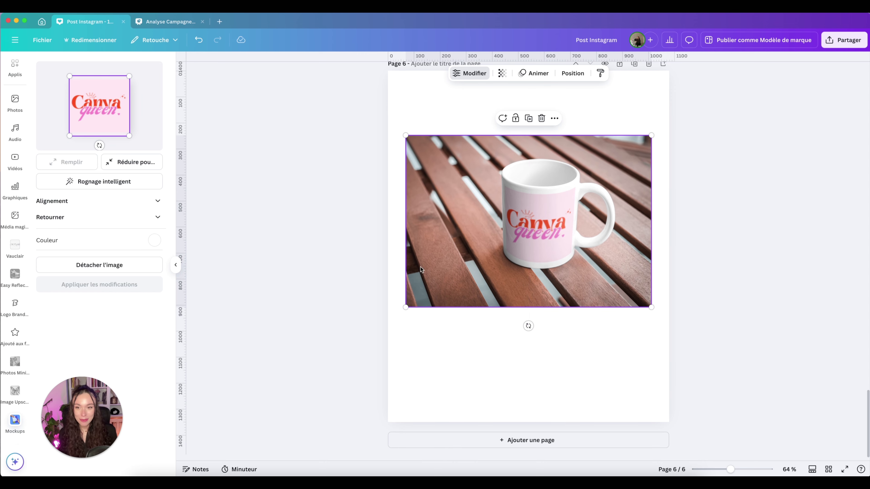
left_click(153, 241)
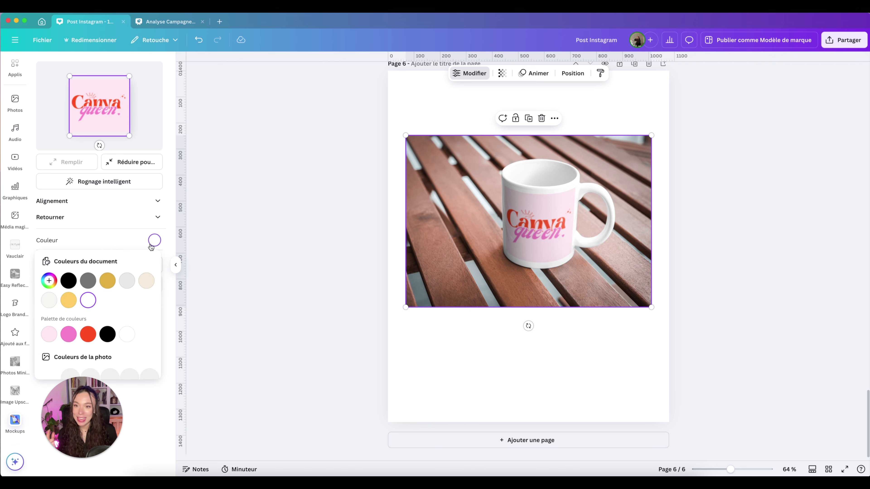
left_click(52, 334)
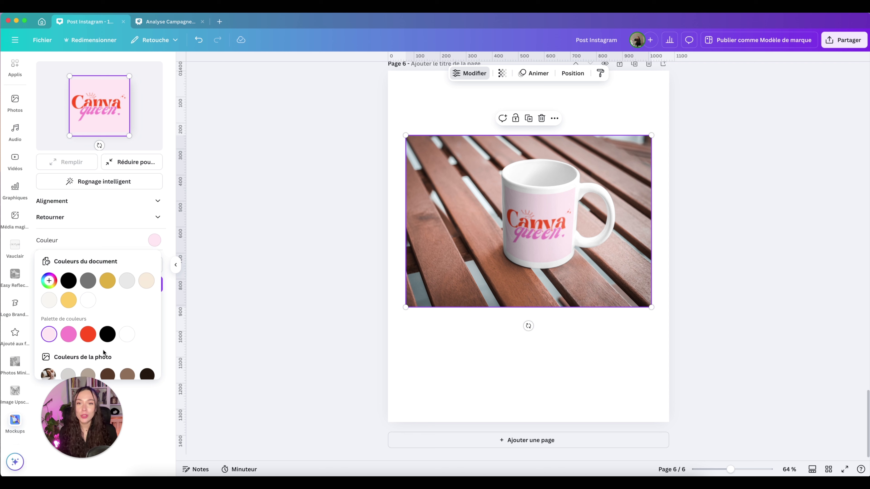
left_click(128, 241)
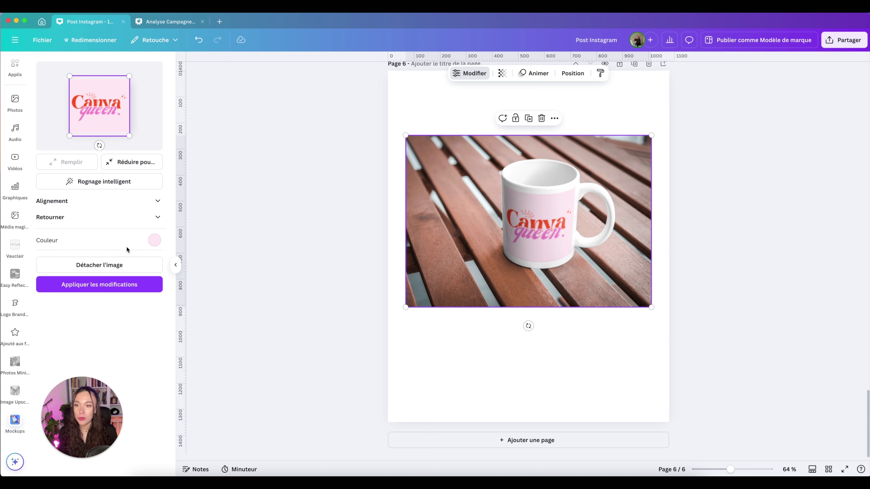
left_click(122, 291)
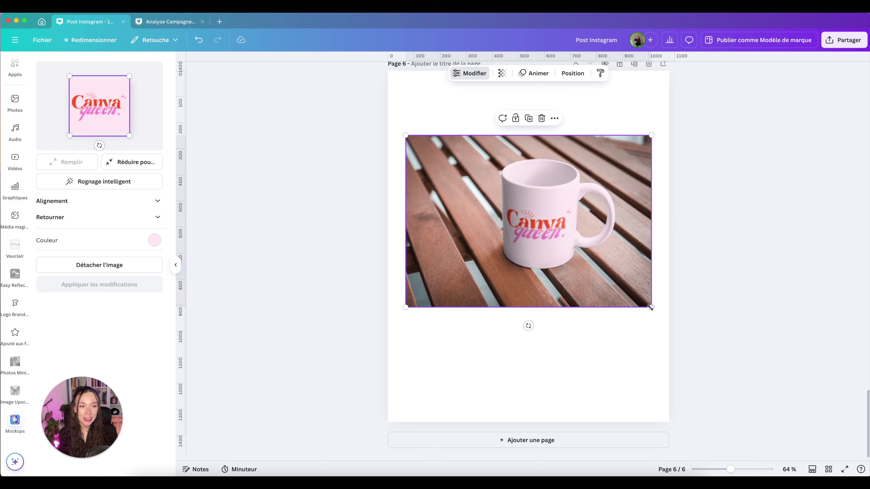
Shrink the mug mockup and move it to the upper part of the page
left_click_drag(651, 307, 618, 275)
left_click_drag(522, 251, 538, 216)
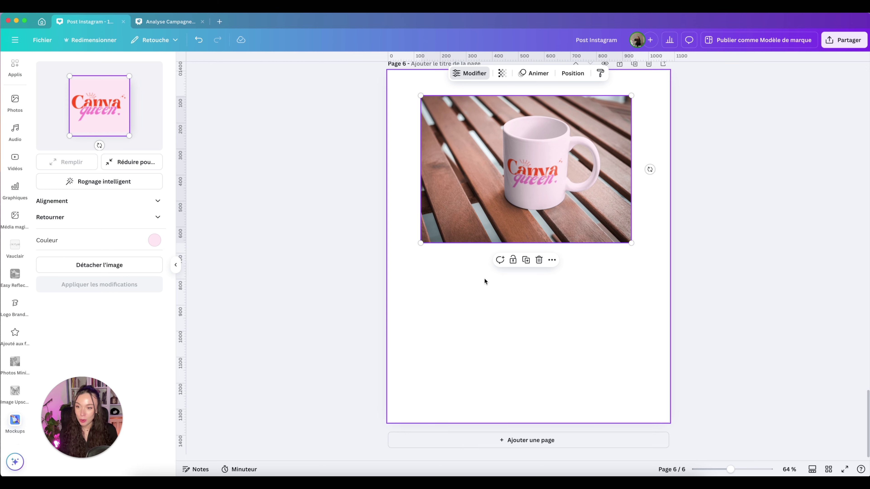
Add the video mockup of a tote bag on a yellow background below the mug and enlarge it slightly
left_click(15, 420)
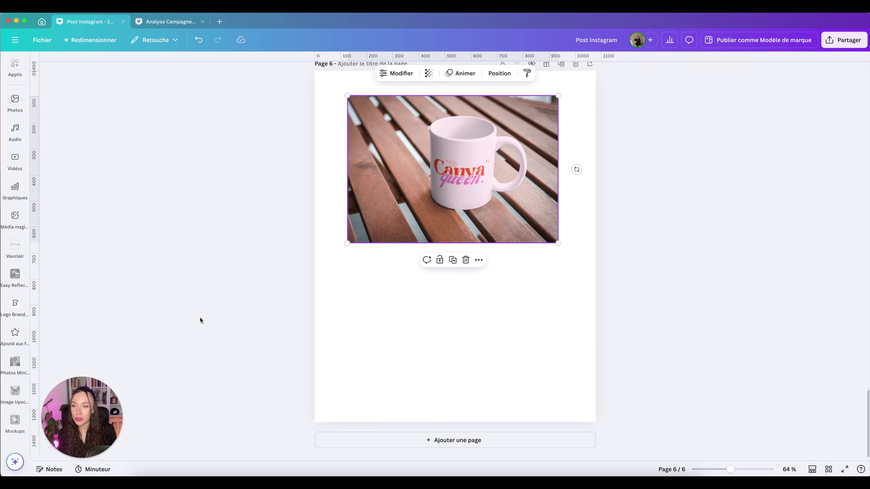
left_click(15, 421)
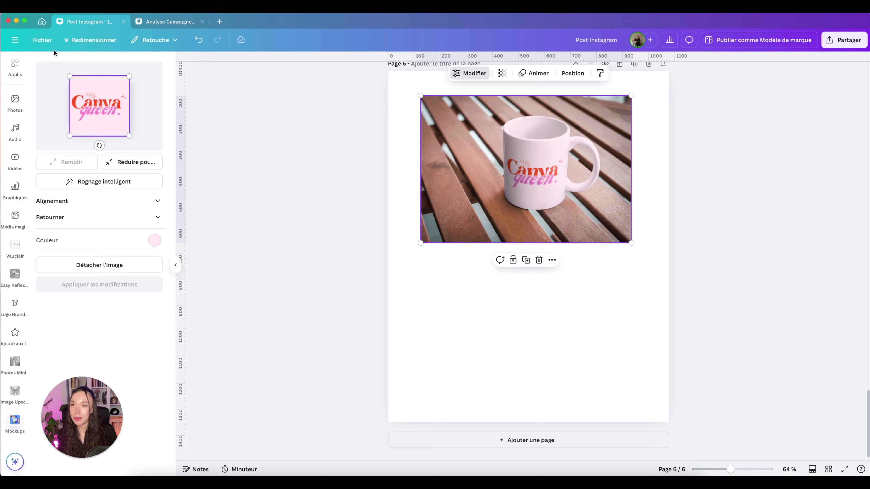
left_click(110, 291)
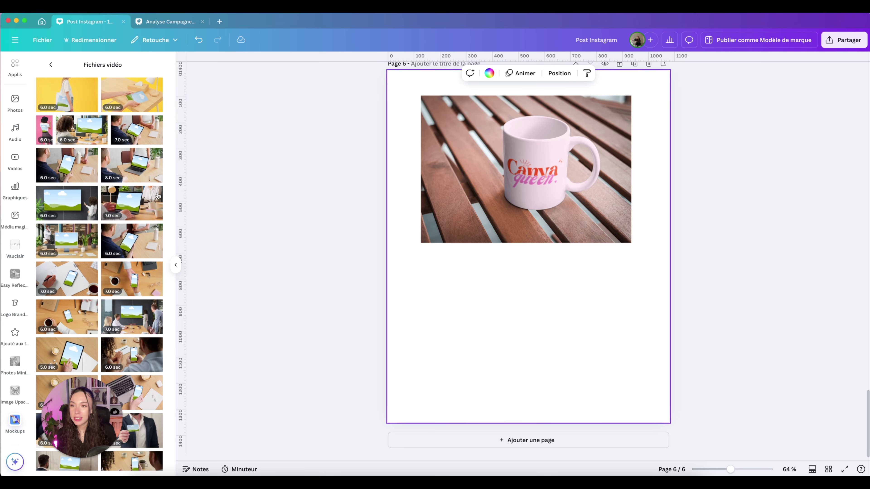
left_click(83, 109)
left_click_drag(616, 365, 637, 375)
Search the elements for "fleurs" and insert the red and pink bouquet illustration into the tote bag video mockup
left_click(15, 98)
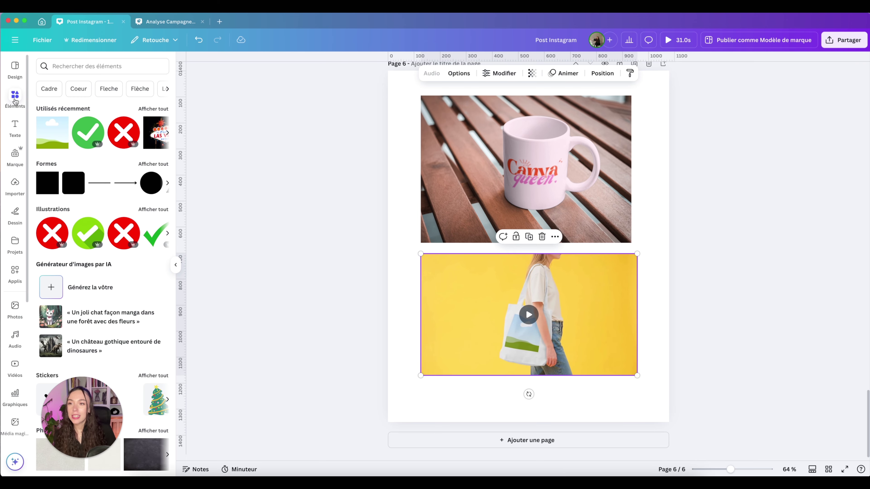
left_click(97, 68)
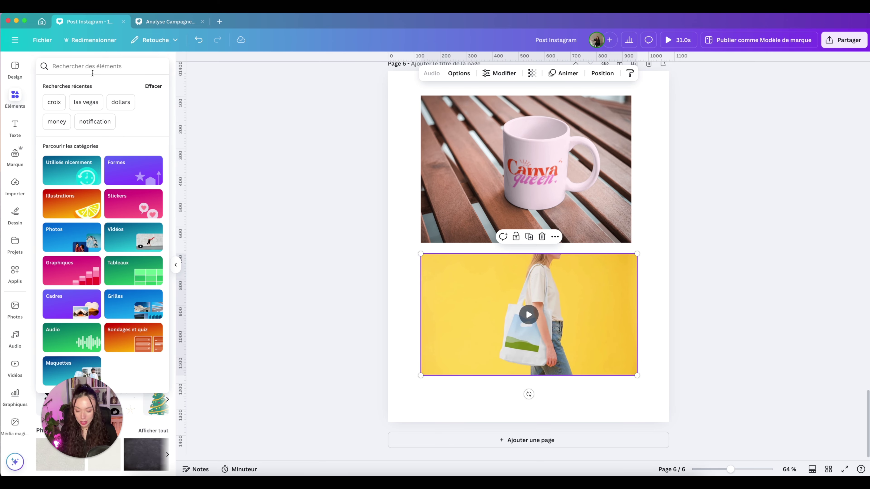
type("fleurs")
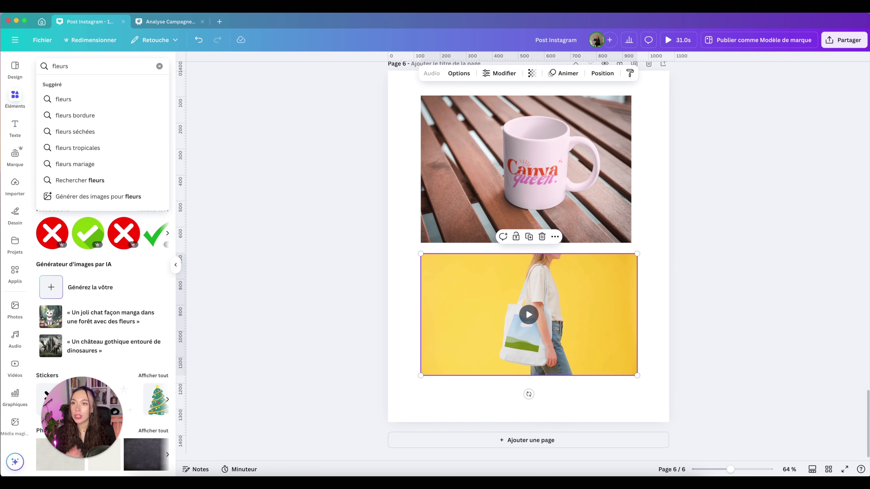
key("Return")
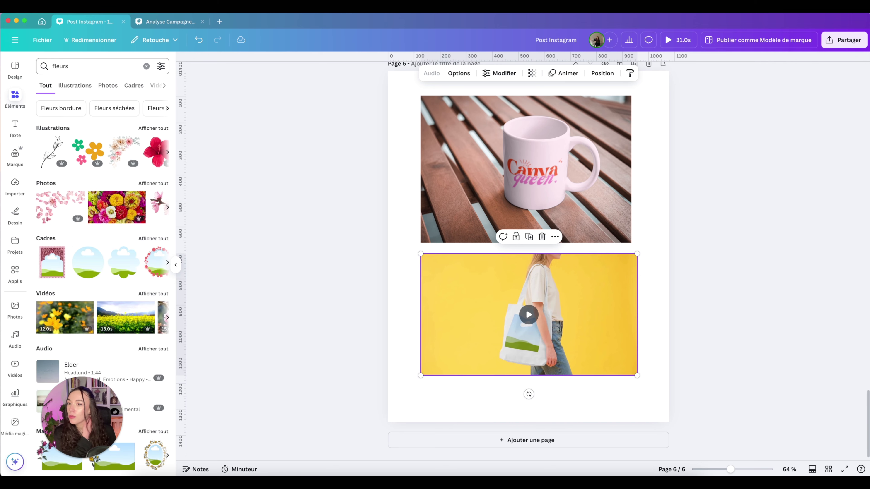
left_click(153, 129)
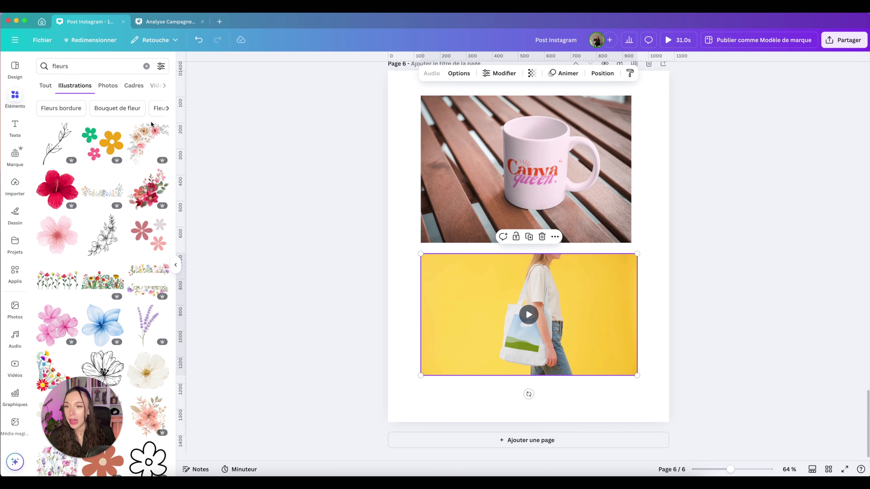
left_click_drag(148, 198, 431, 325)
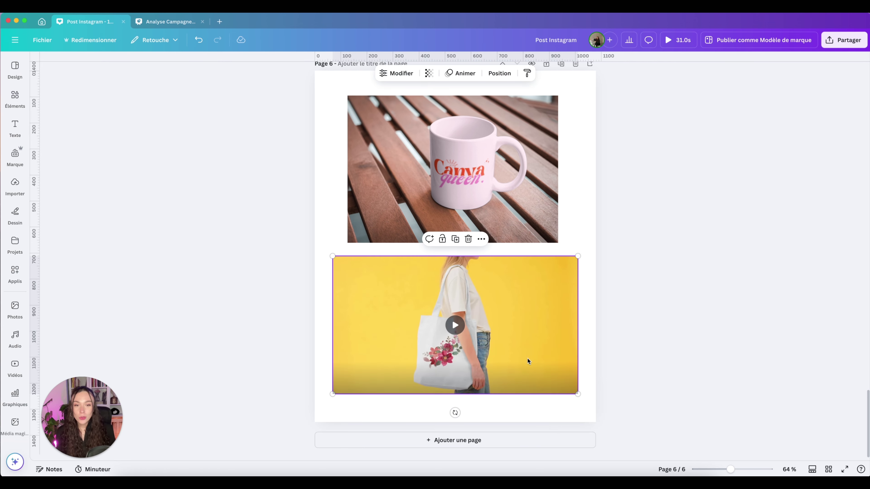
Play the tote bag video mockup to check the flowers in motion, and pause it
left_click(454, 325)
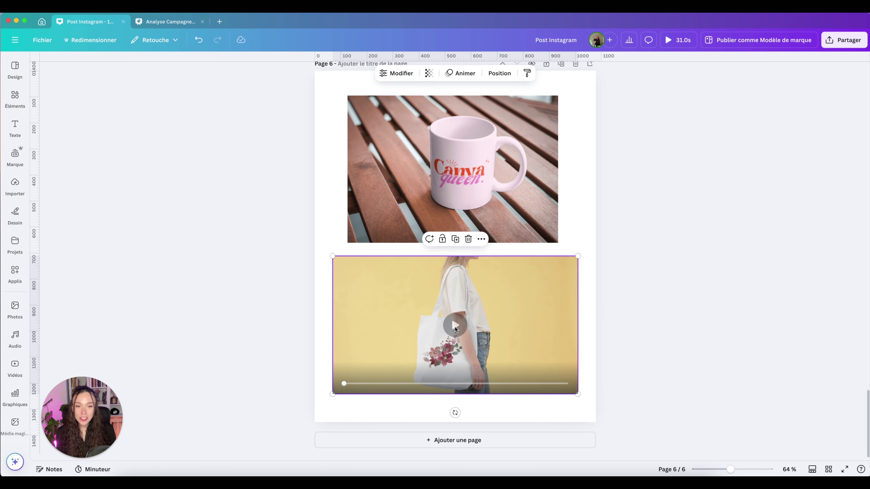
mouse_move(450, 326)
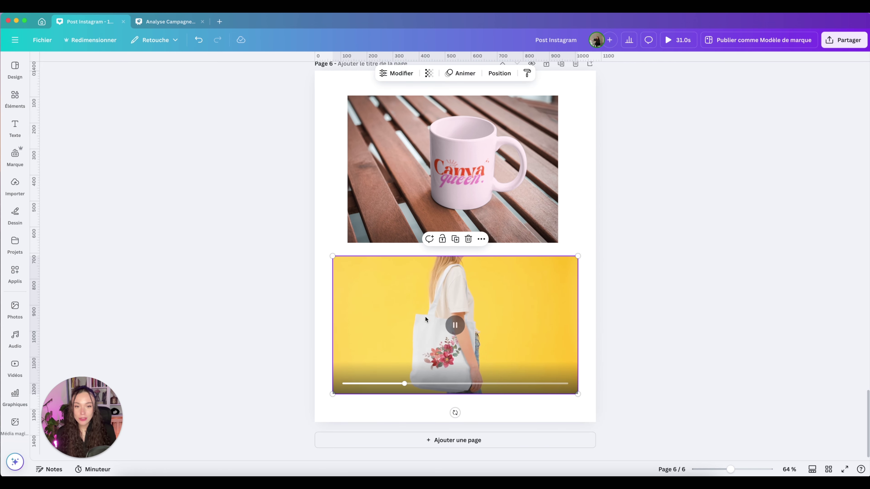
left_click(451, 327)
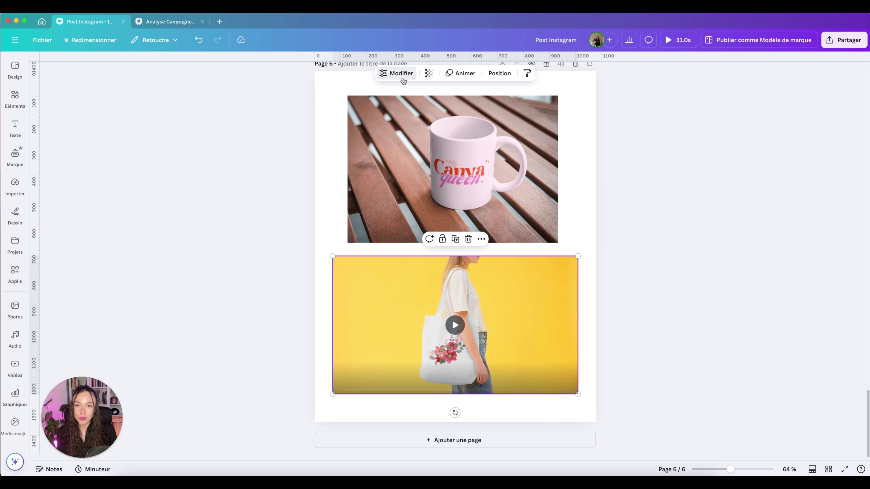
Change the tote bag video mockup's colour to the bright pink from the colour palette and apply the changes
left_click(400, 74)
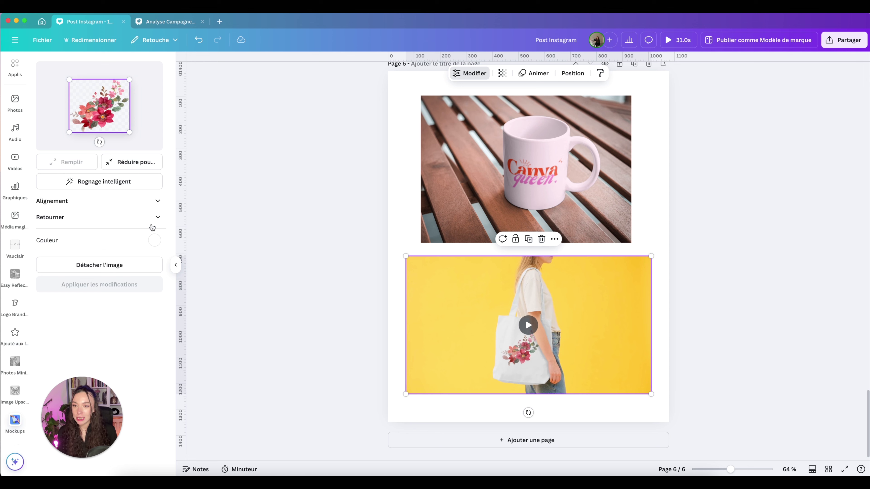
left_click(156, 241)
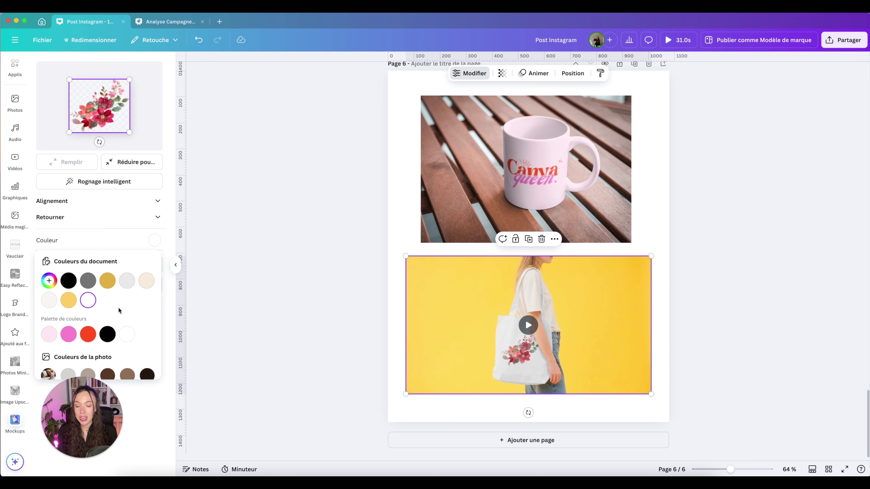
left_click(67, 336)
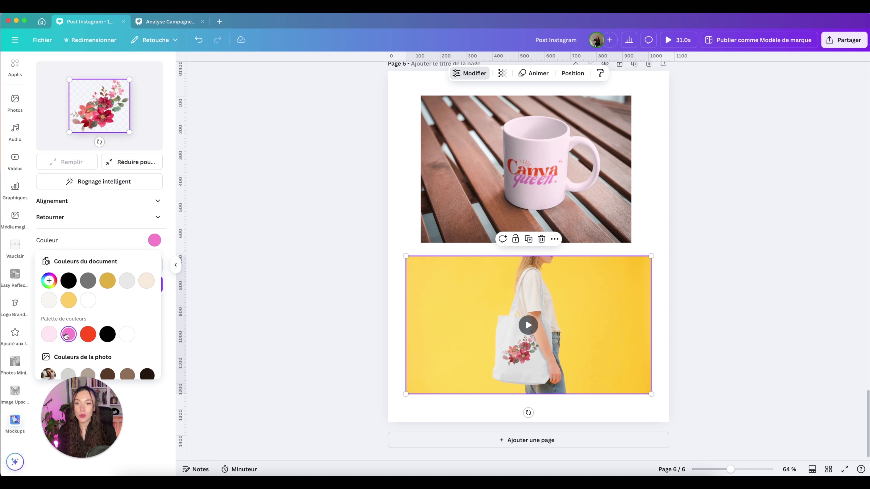
left_click(139, 411)
left_click(134, 286)
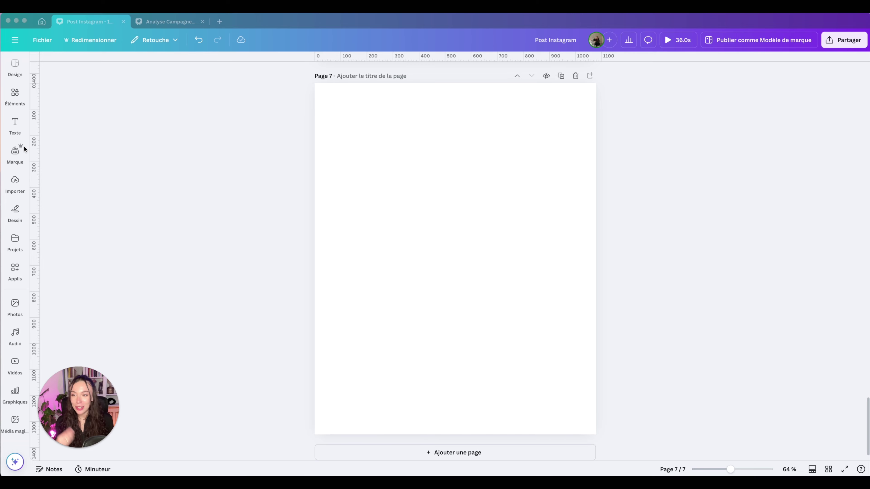
Open the Média magique AI generator and look through its image, illustration and video modes and the sample images
scroll(15, 106, "up", 1)
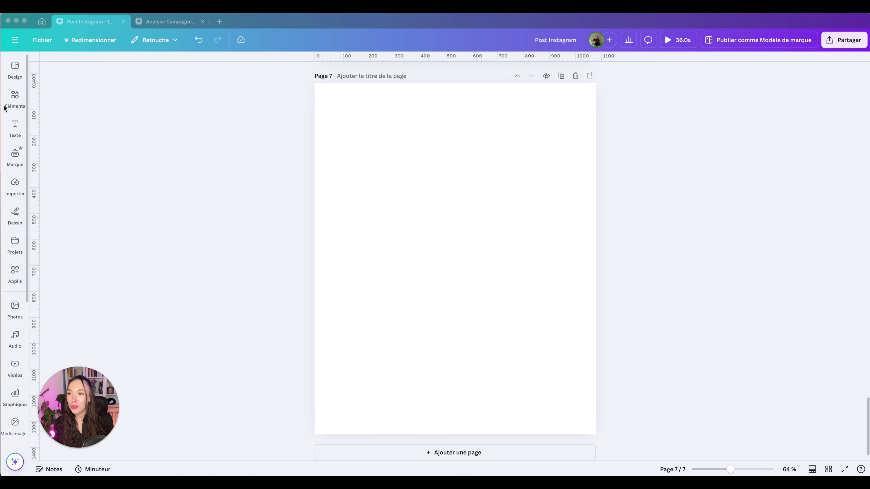
left_click(17, 101)
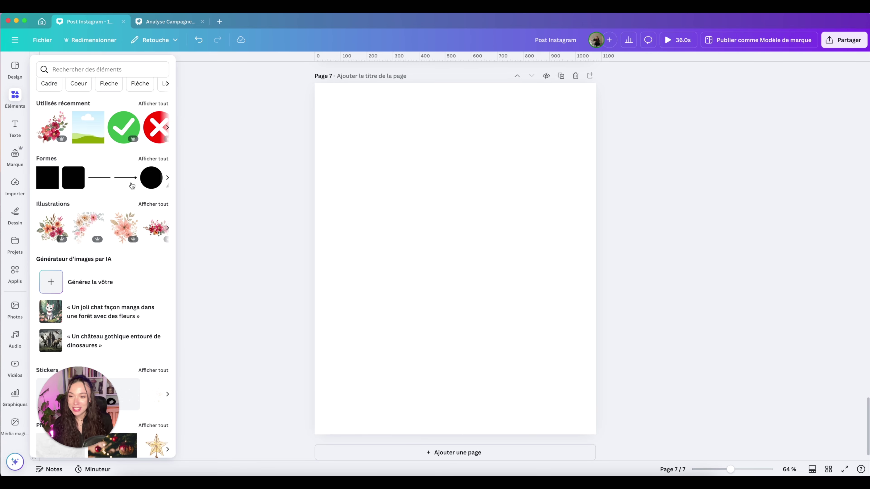
scroll(132, 186, "down", 2)
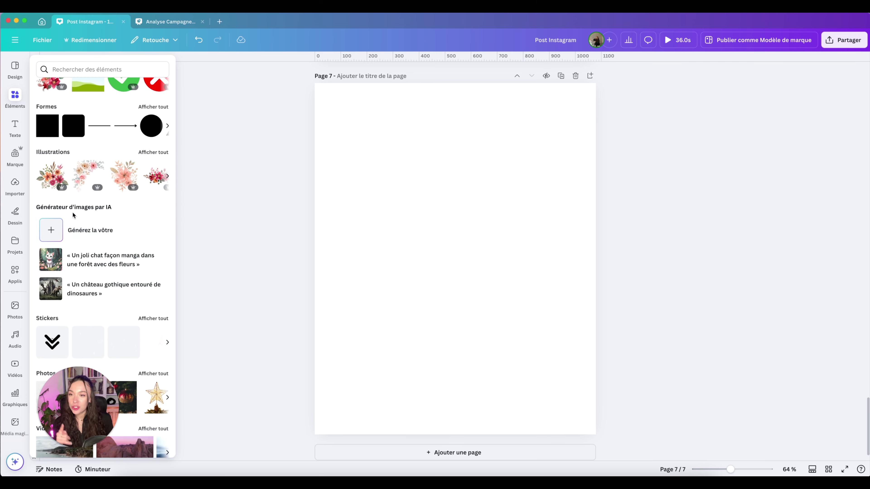
left_click(99, 235)
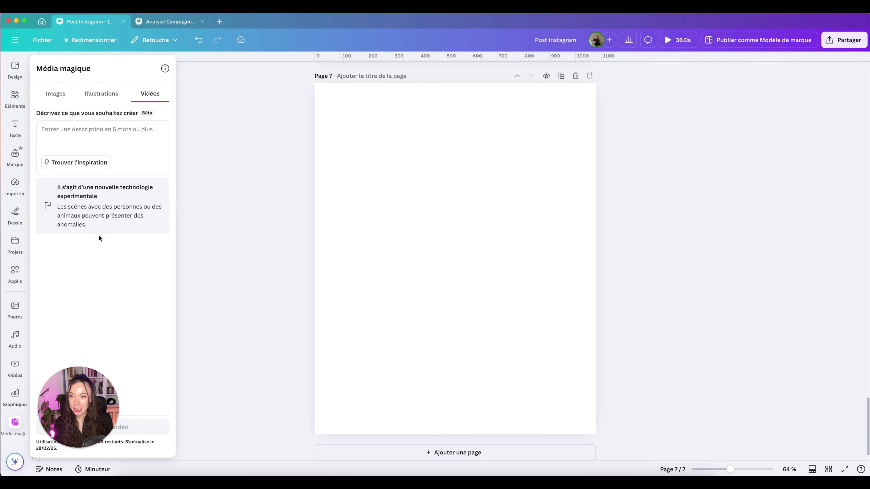
left_click(61, 97)
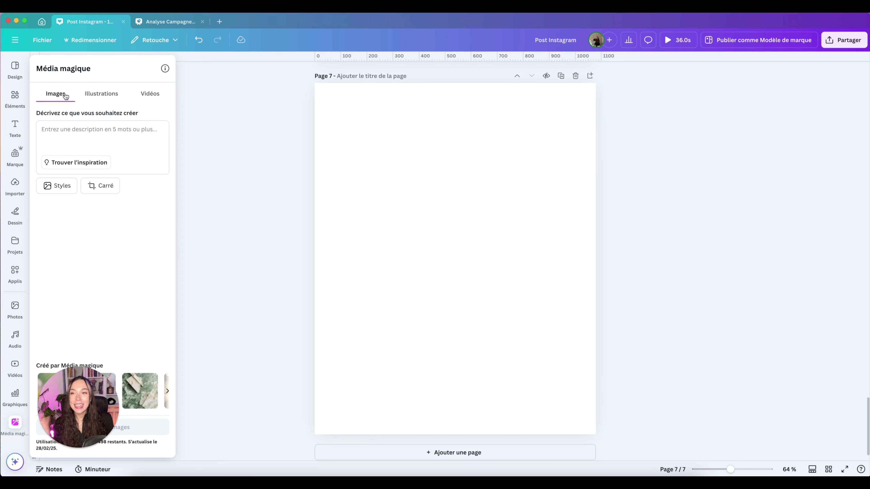
left_click(98, 94)
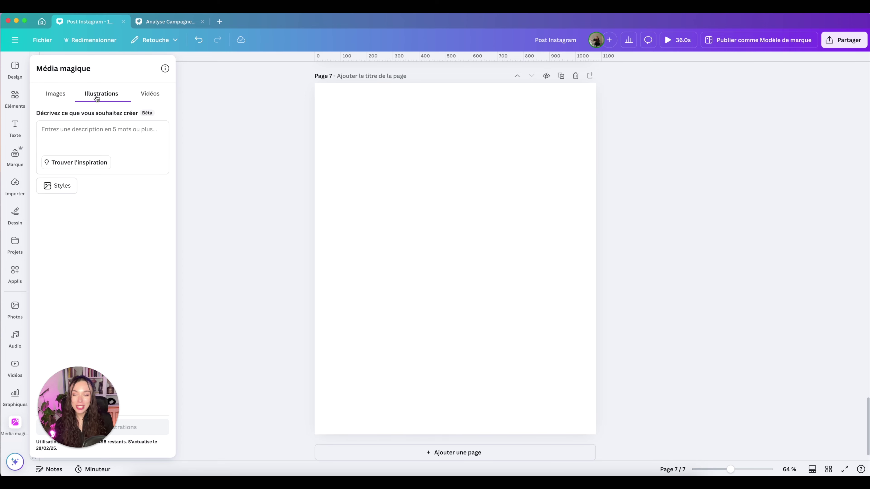
left_click(157, 94)
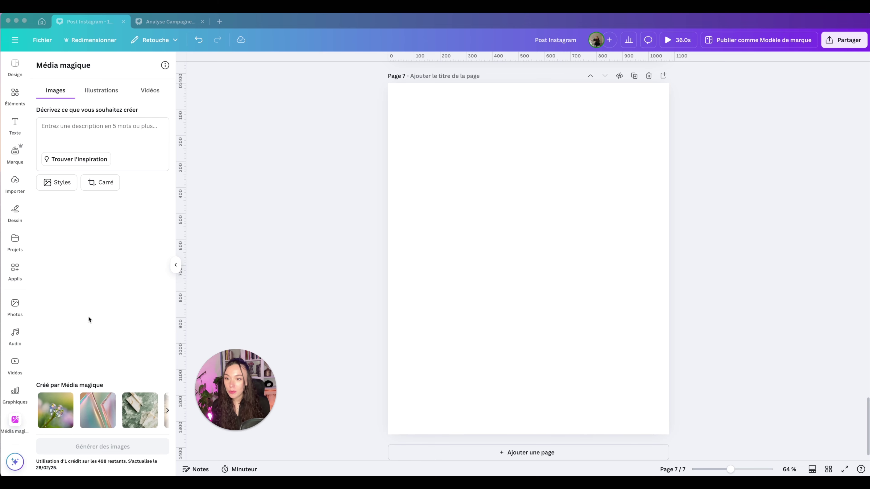
scroll(75, 409, "right", 5)
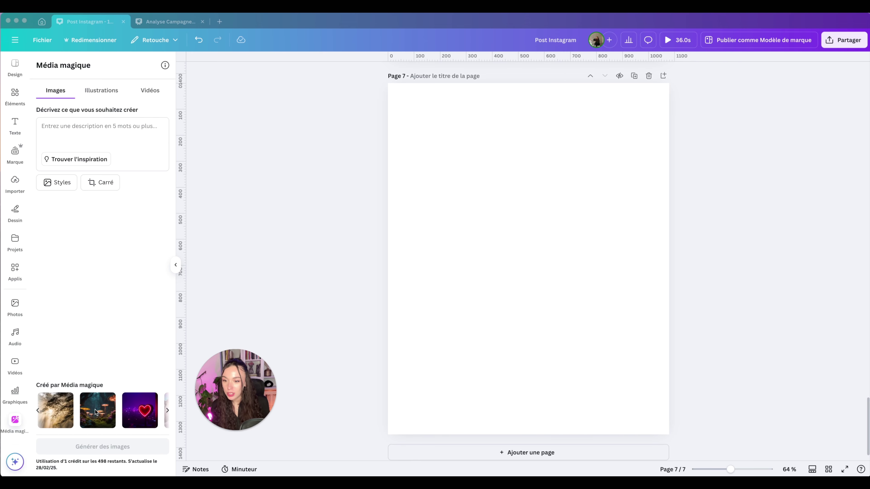
scroll(95, 410, "right", 5)
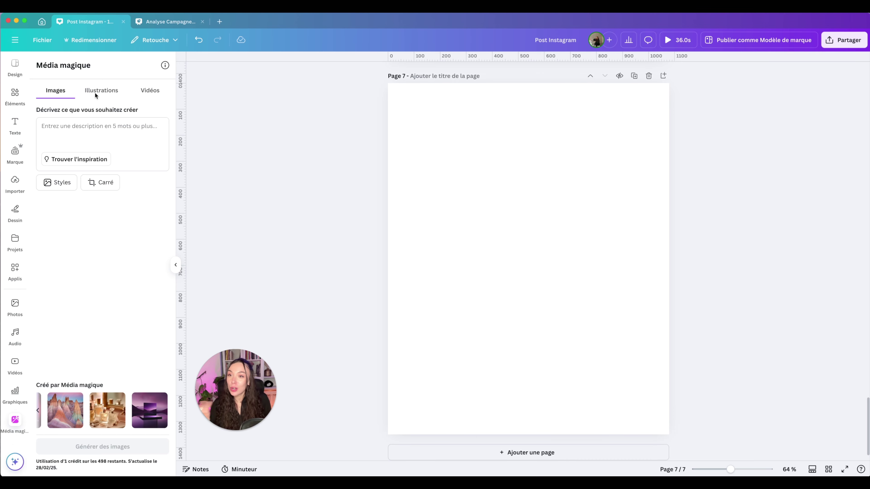
Generate AI illustrations from the description "couronne" in the Croquis style
left_click(101, 90)
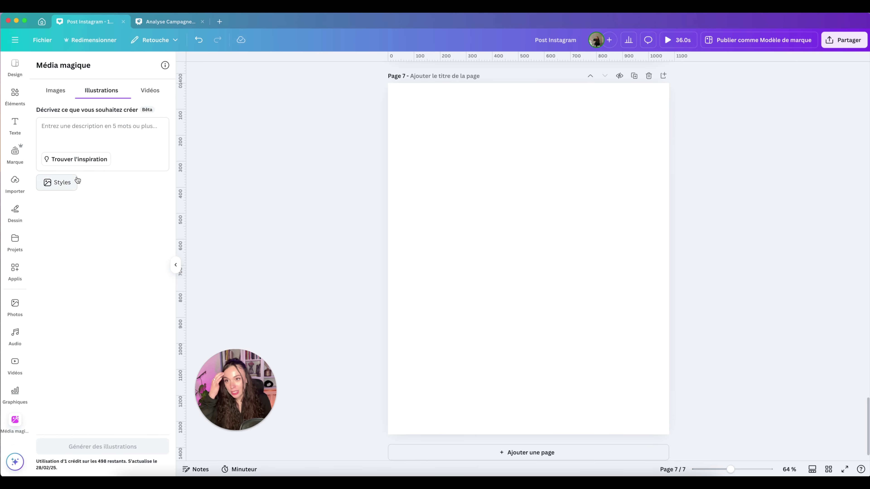
left_click(54, 182)
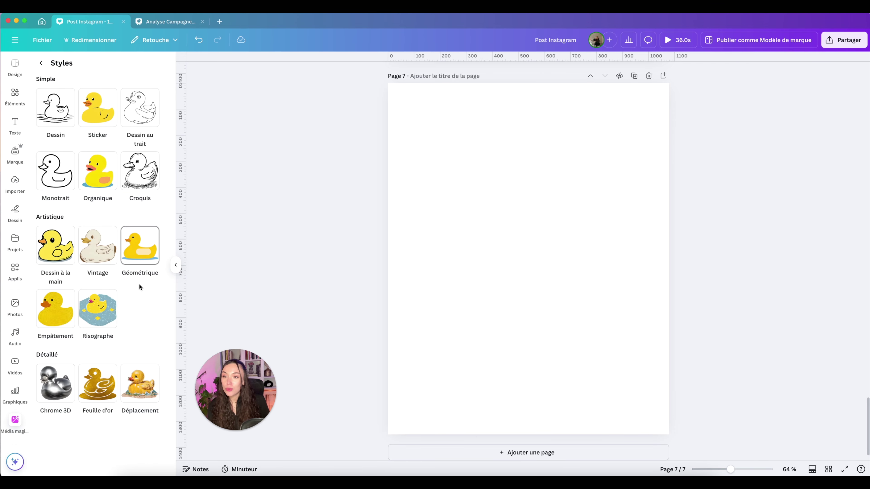
left_click(152, 166)
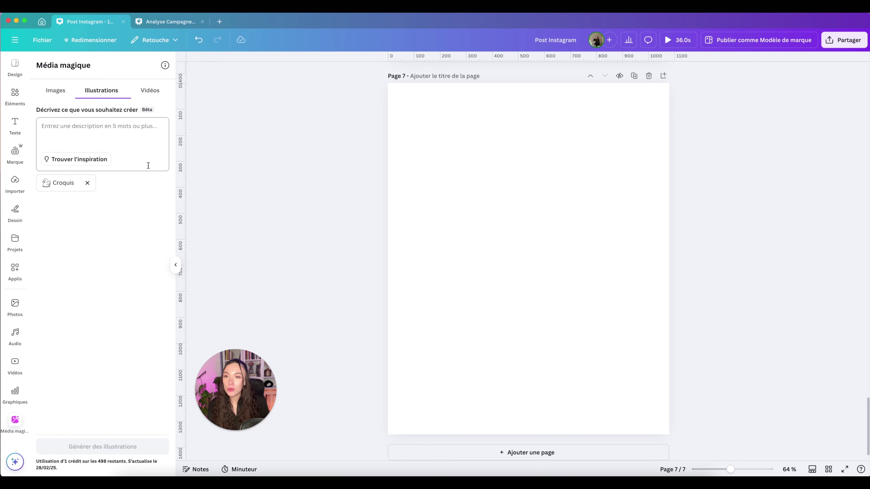
left_click(108, 142)
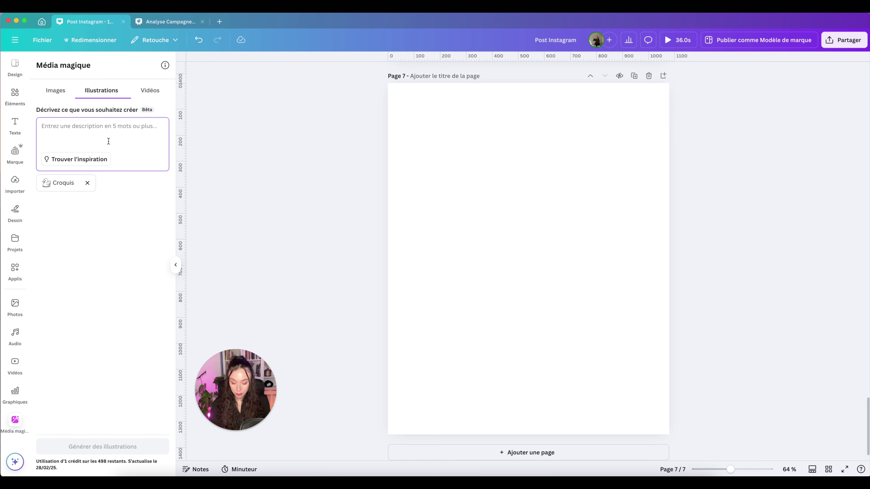
type("couronne")
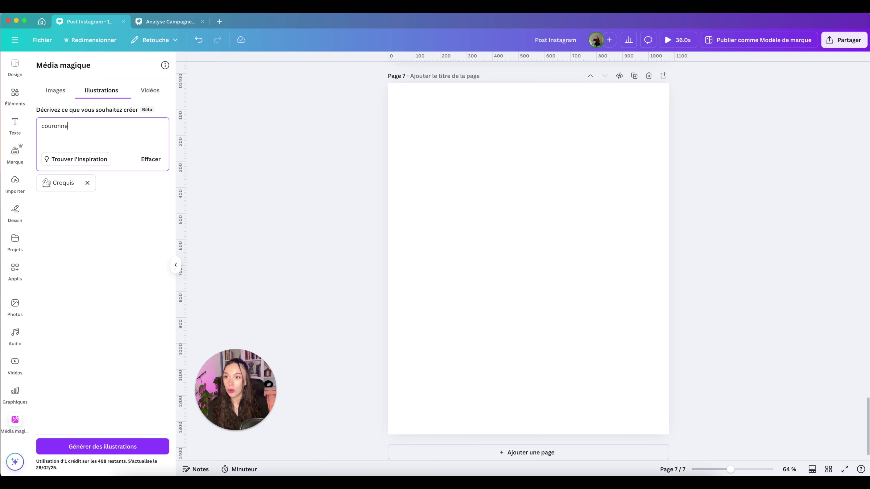
left_click(122, 446)
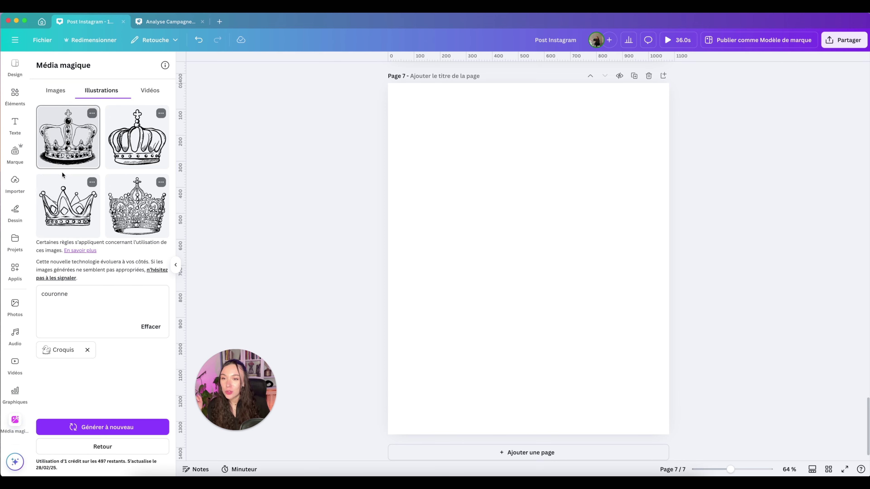
Add the jewelled crown with a cross and the pointed crown to page 7, shrinking the pointed one near the upper-left corner
left_click(65, 151)
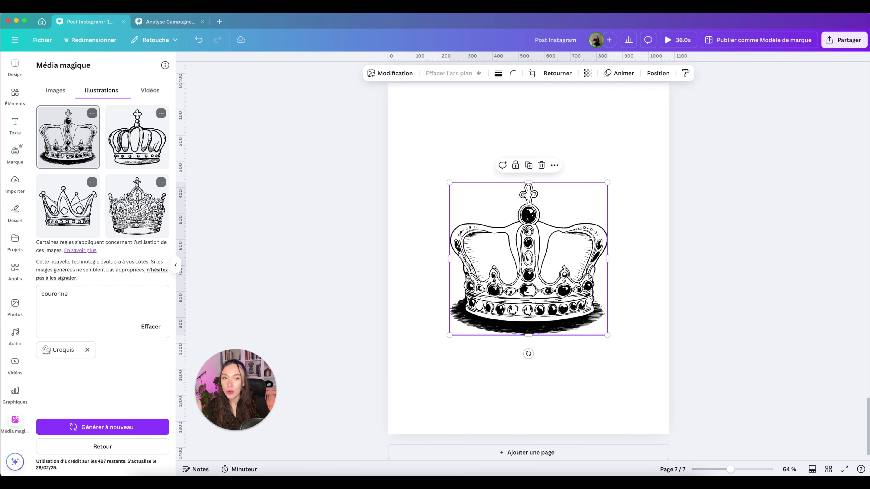
left_click(75, 221)
left_click_drag(528, 259, 455, 90)
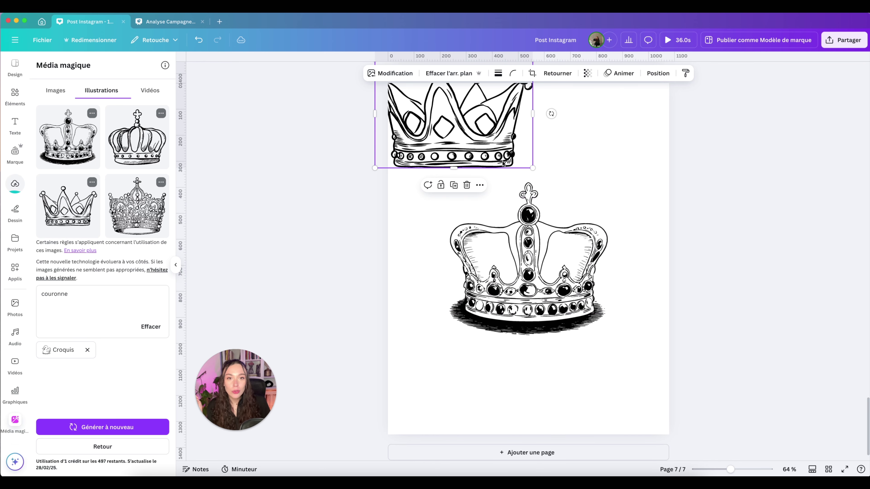
left_click_drag(534, 167, 484, 139)
left_click_drag(445, 109, 463, 124)
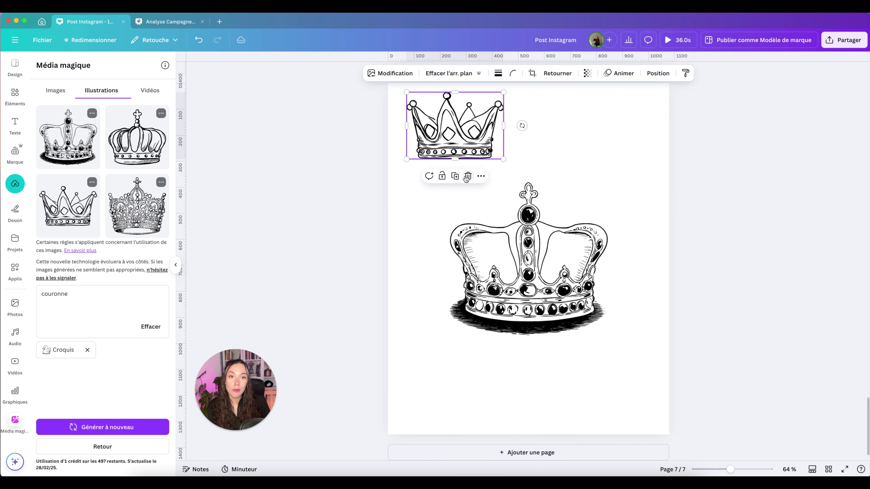
Tilt the pointed crown slightly counterclockwise partly beyond the page's upper-left corner, and nudge the large crown down and left
left_click_drag(517, 124, 520, 113)
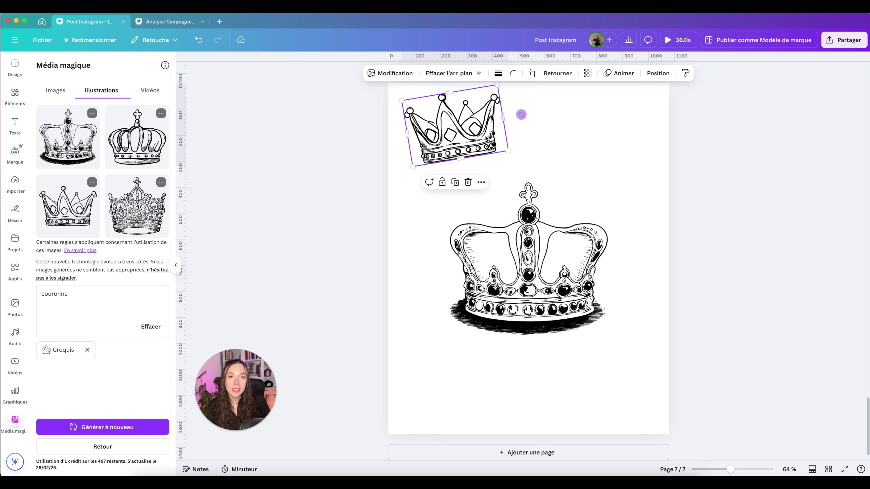
left_click_drag(459, 131, 429, 114)
left_click(548, 149)
mouse_move(458, 270)
left_mouse_down()
mouse_move(466, 292)
mouse_move(450, 275)
left_mouse_up()
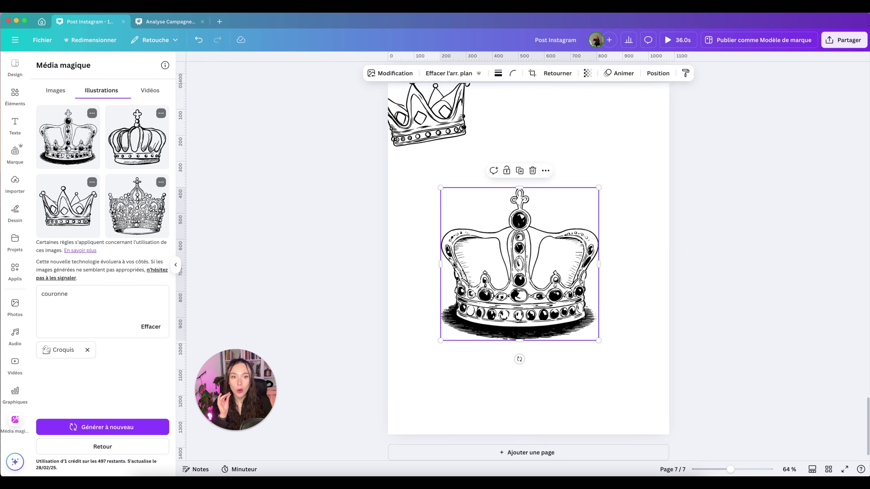
Generate new AI illustrations from the description "ballons anniversaire" with the style switched to Chrome 3D
mouse_move(731, 469)
left_mouse_down()
mouse_move(759, 468)
mouse_move(729, 469)
left_mouse_up()
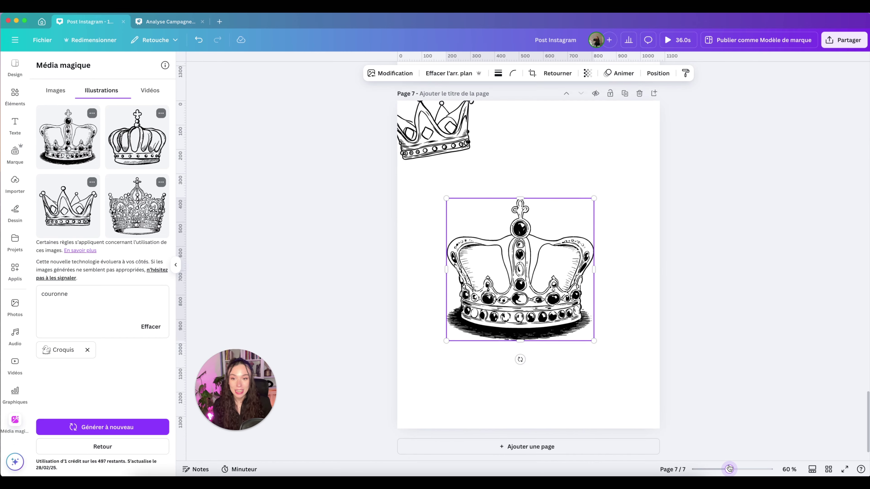
left_click(86, 349)
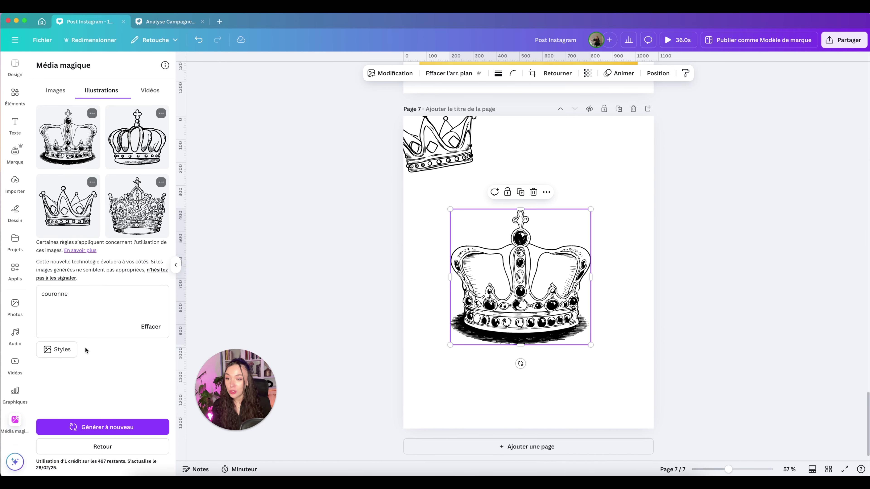
left_click(60, 351)
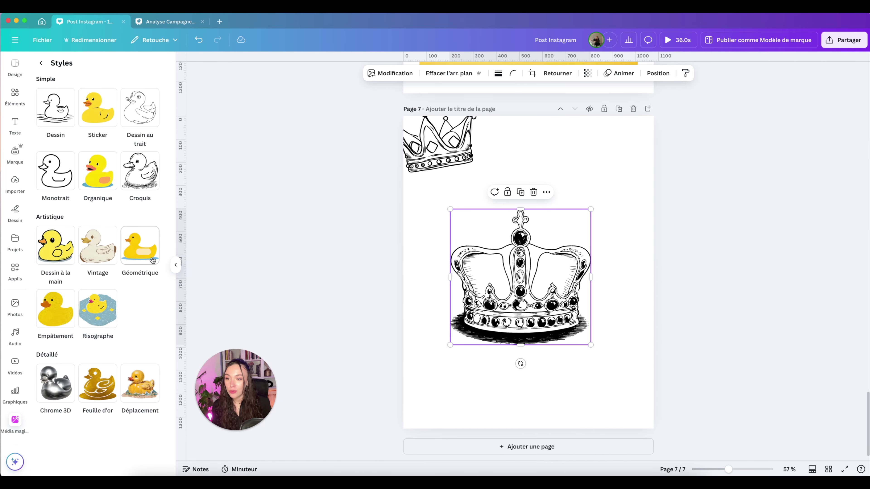
left_click(61, 388)
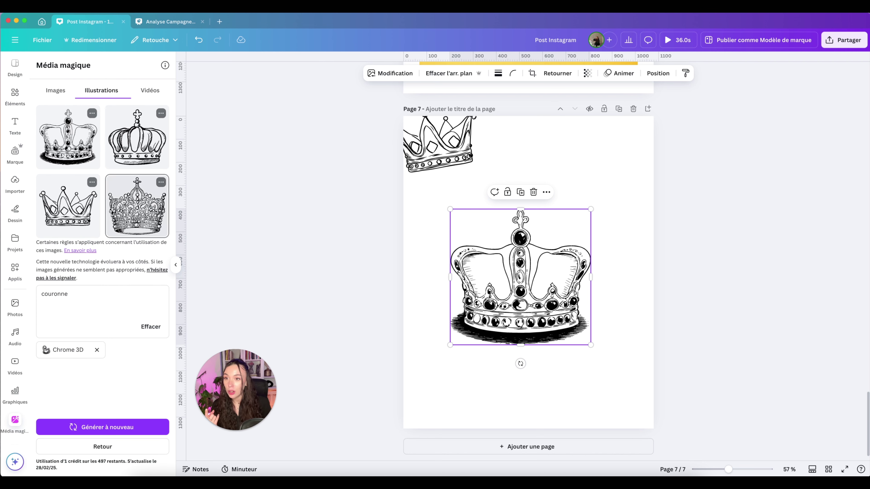
double_click(86, 295)
key("BackSpace")
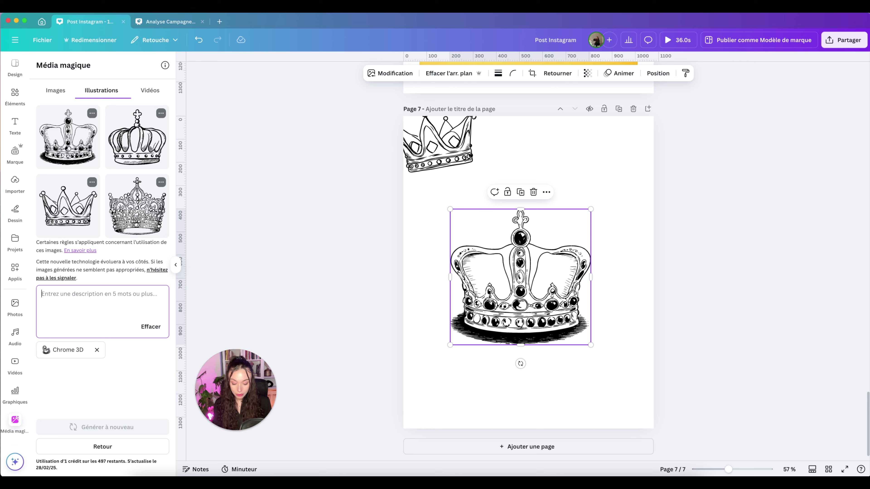
type("ballons anniversaire")
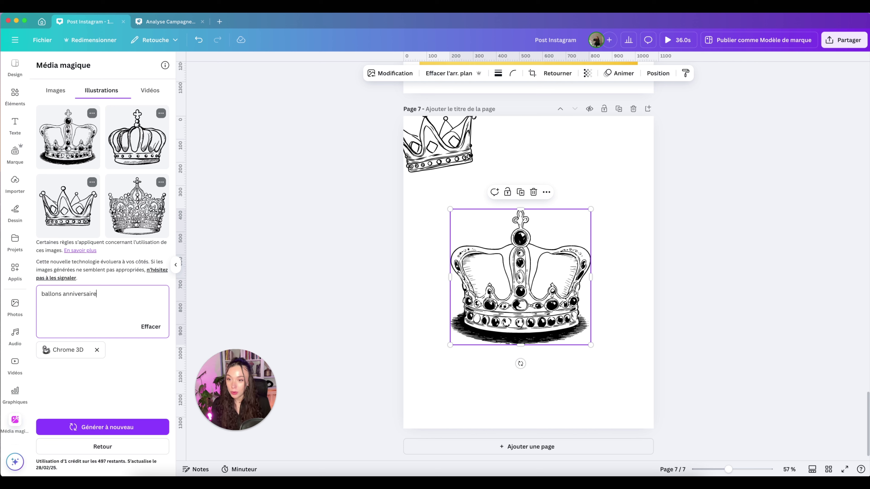
left_click(112, 427)
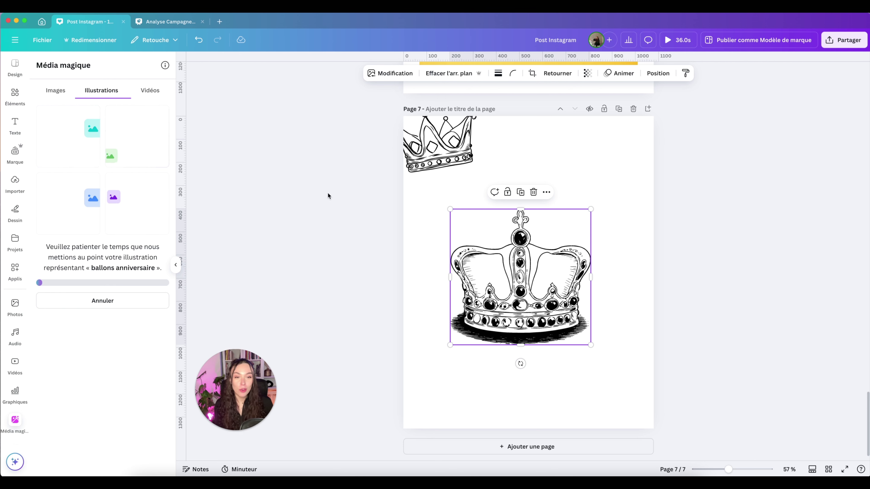
Shrink the large jewelled crown and arrange both crowns side by side across the upper part of page 7
left_click_drag(440, 147, 454, 173)
left_click_drag(507, 254, 550, 212)
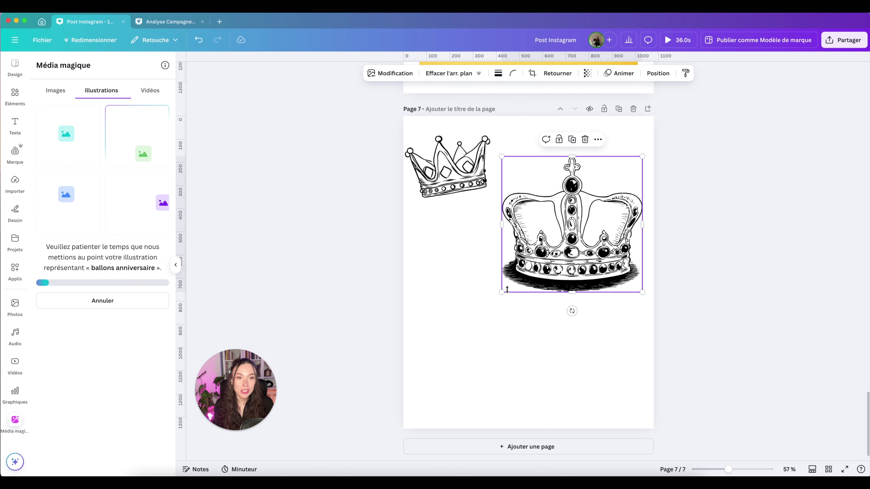
left_click_drag(493, 302, 559, 237)
left_click_drag(600, 197, 563, 173)
left_click(448, 168)
left_click_drag(447, 210, 466, 209)
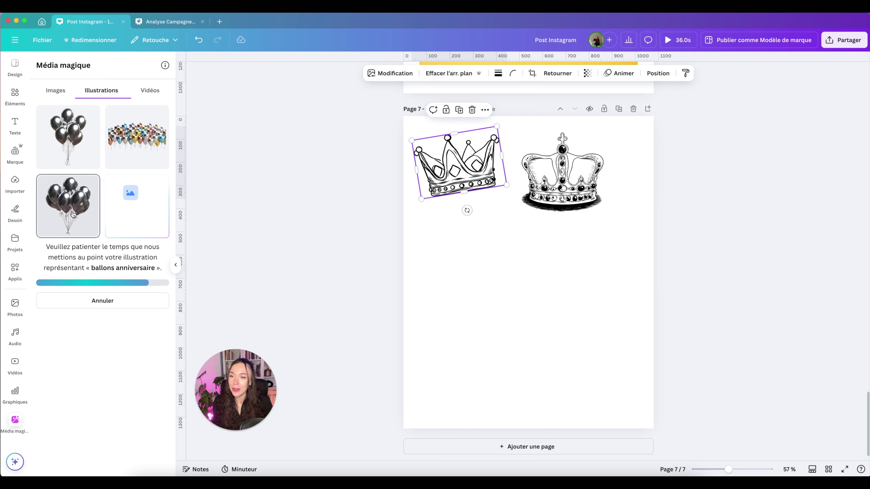
Add the bunch of metallic black balloons and the row of multicoloured balloons below the crowns
left_click(68, 137)
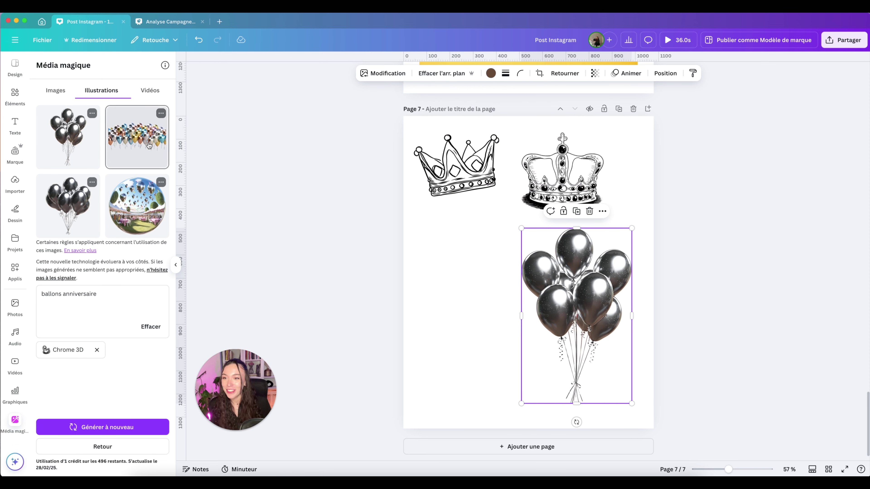
left_click(137, 137)
left_click_drag(522, 282, 493, 254)
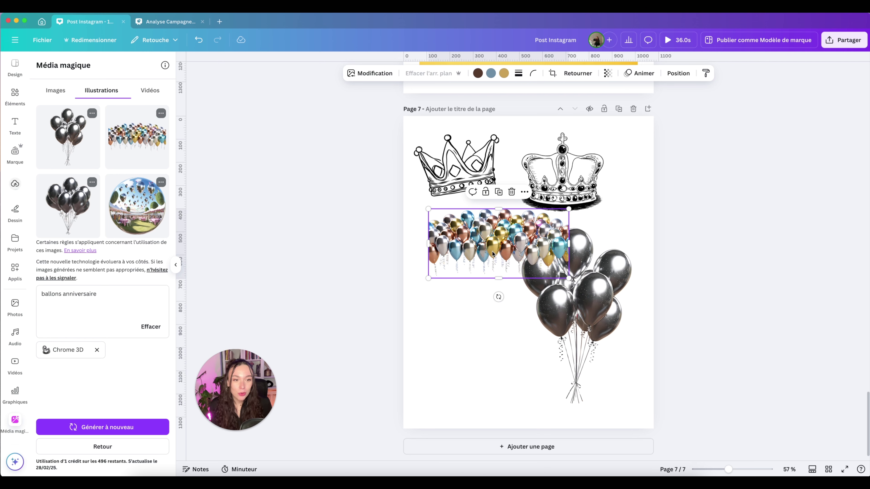
Delete the row of multicoloured balloons, then enlarge the metallic balloon bunch and position it below the jewelled crown
key("BackSpace")
left_click(546, 373)
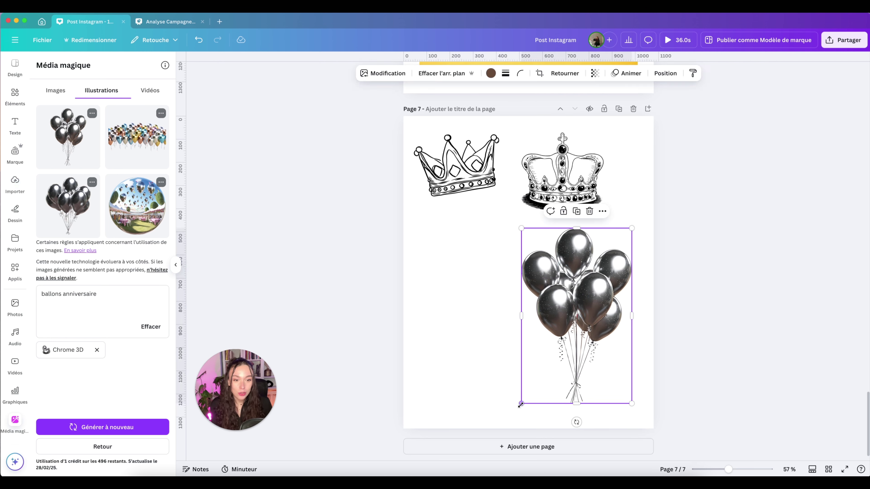
left_click_drag(521, 403, 496, 443)
left_click_drag(560, 364, 575, 355)
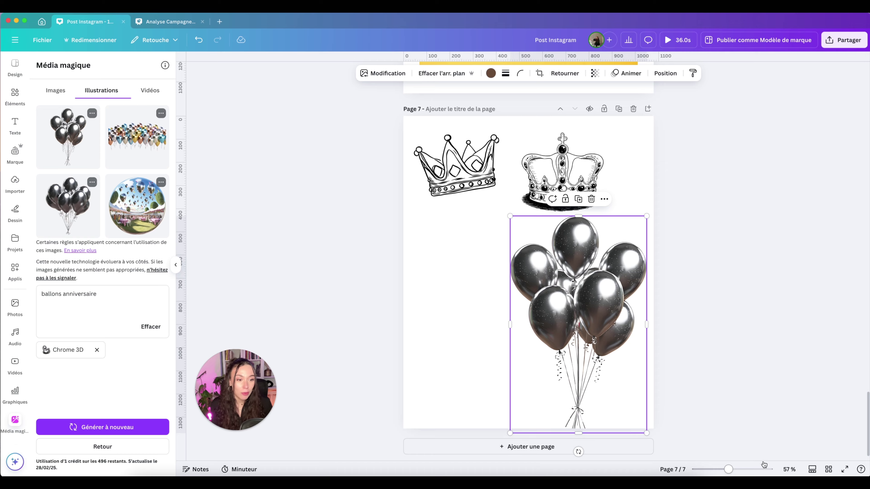
mouse_move(728, 469)
left_mouse_down()
mouse_move(755, 472)
mouse_move(727, 469)
left_mouse_up()
left_click(714, 402)
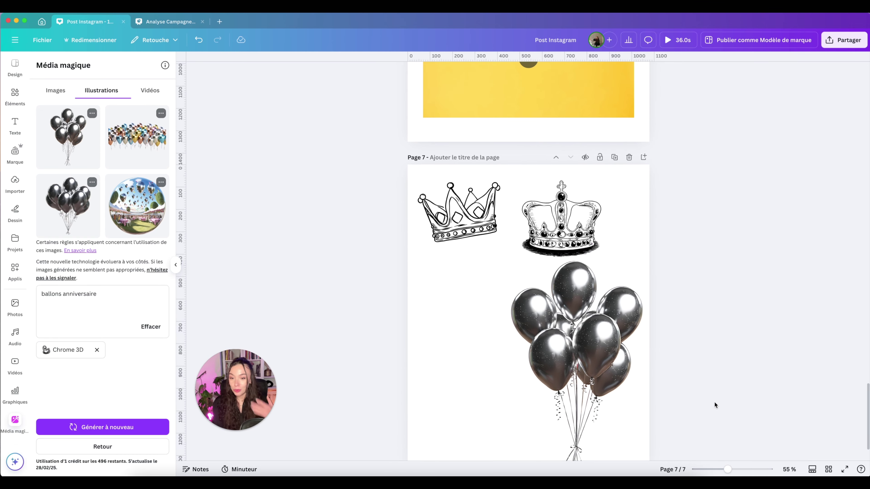
Switch Média magique to video generation and add a blank page 8 for the result
left_click(150, 91)
scroll(563, 300, "down", 2)
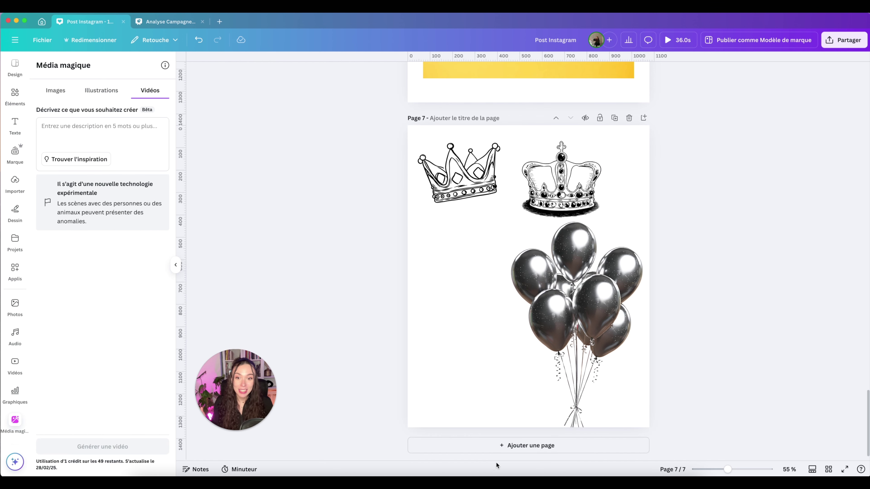
left_click(496, 448)
left_click(86, 130)
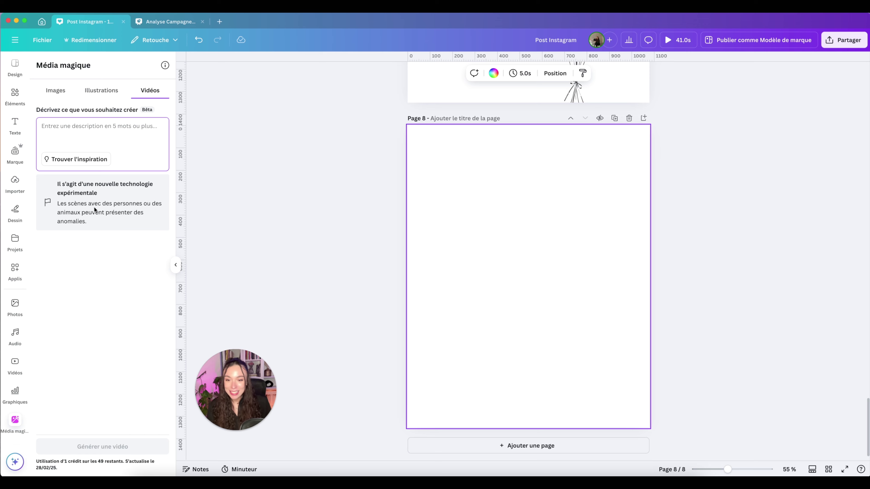
Request suggested descriptions until one for a cinematic daisy close-up appears, and generate a video from it
left_click(76, 159)
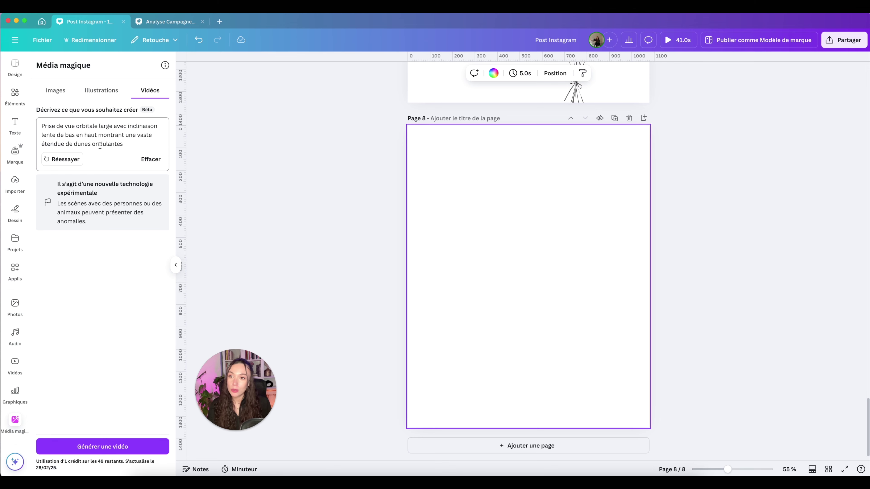
left_click(79, 160)
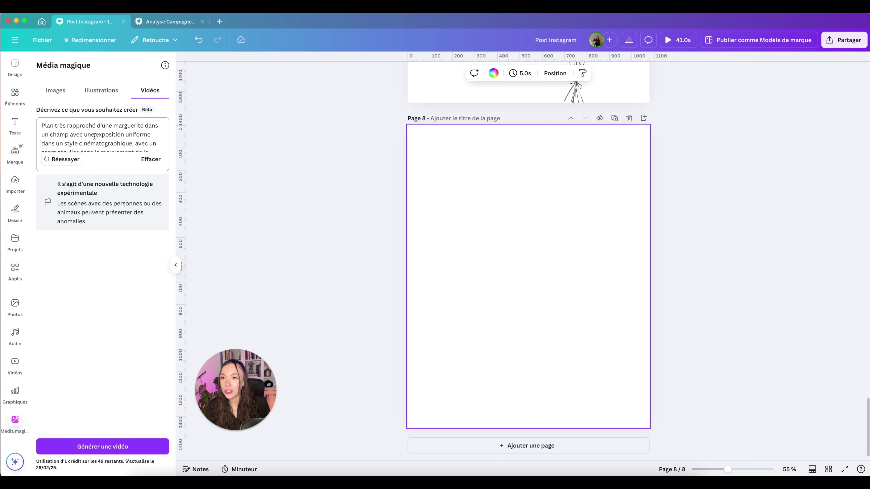
scroll(117, 131, "down", 2)
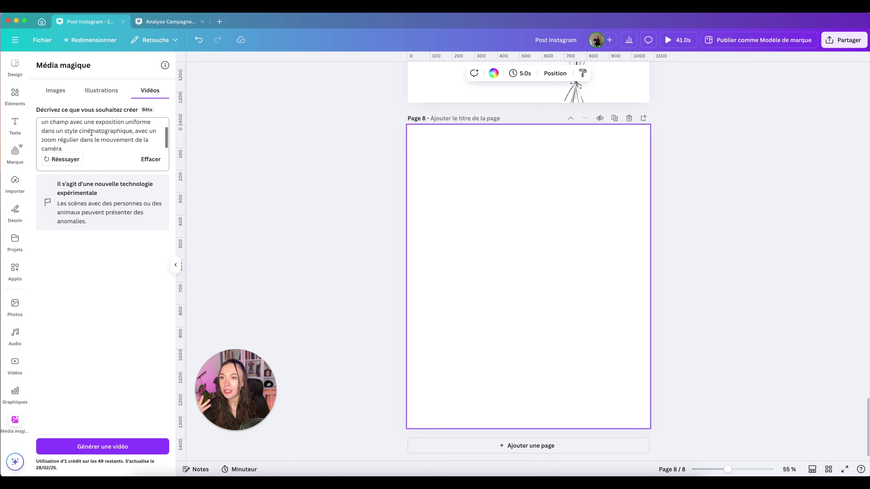
left_click(58, 125)
left_click_drag(57, 126, 105, 129)
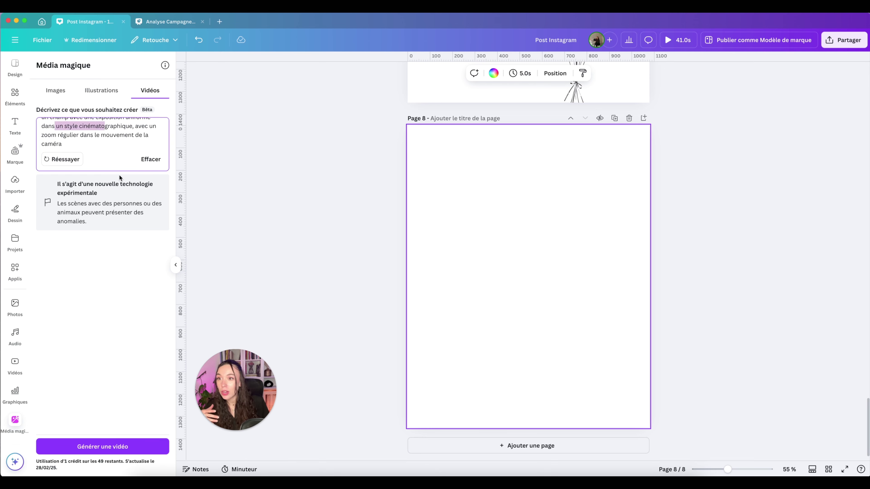
left_click(123, 446)
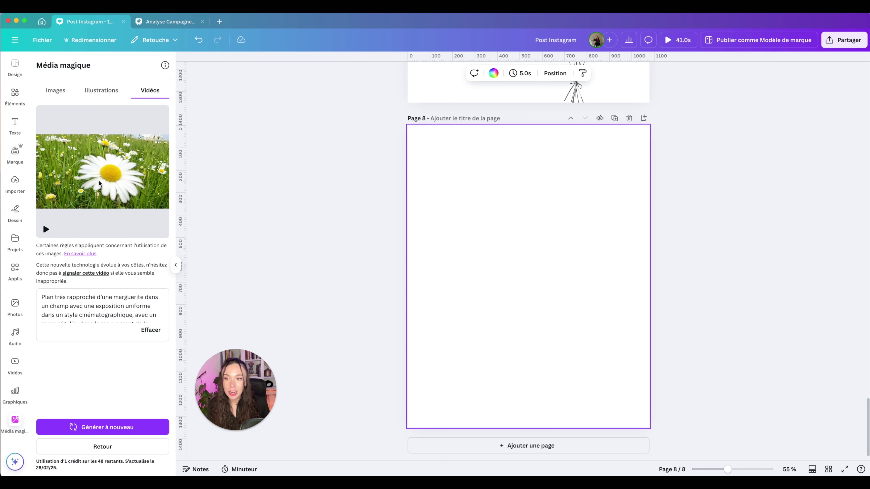
Preview the generated daisy video, place it on page 8 and enlarge it to the full page width
left_click(113, 175)
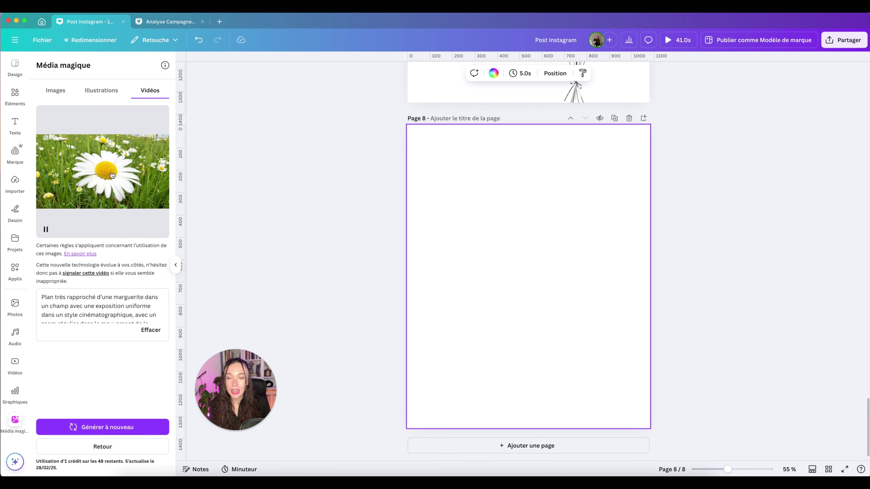
left_click_drag(112, 175, 279, 180)
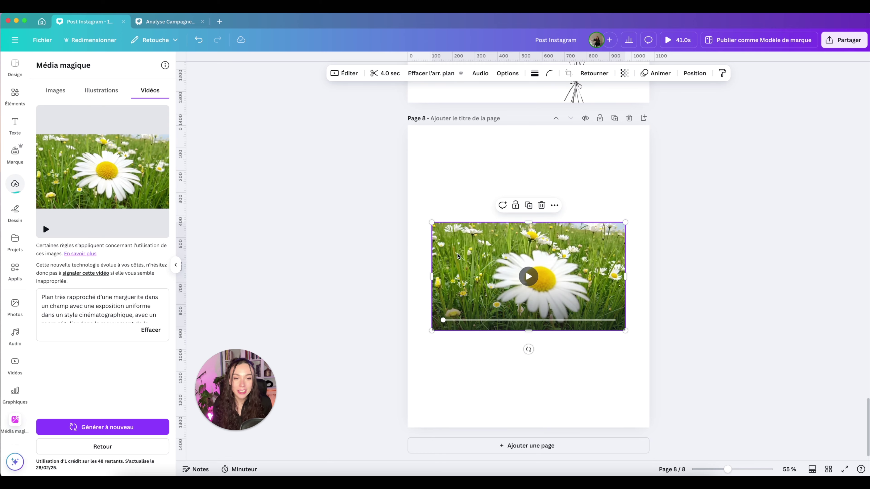
left_click(561, 389)
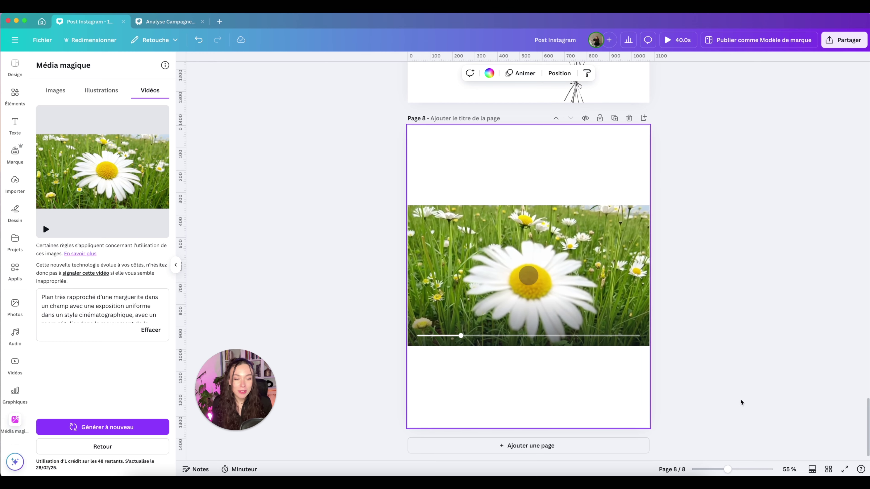
Shrink the daisy video slightly, shift it against the left edge of page 8 and play it
mouse_move(727, 469)
left_mouse_down()
mouse_move(745, 469)
mouse_move(726, 469)
left_mouse_up()
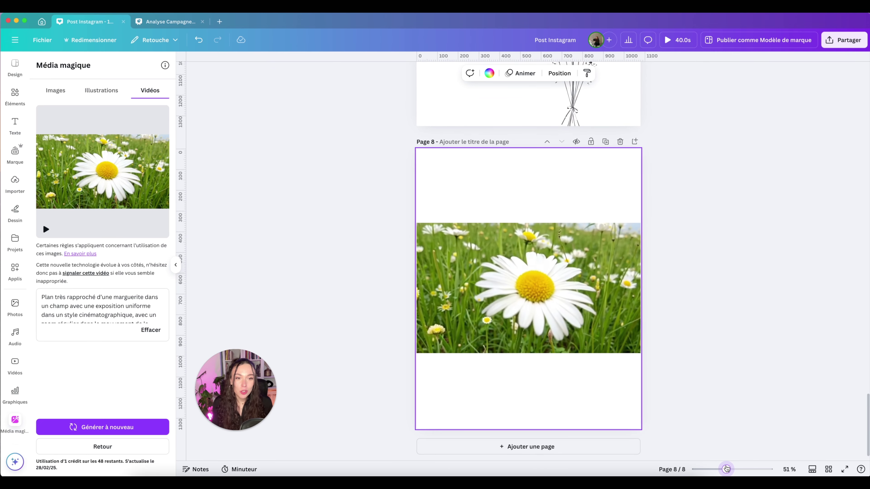
left_click(639, 350)
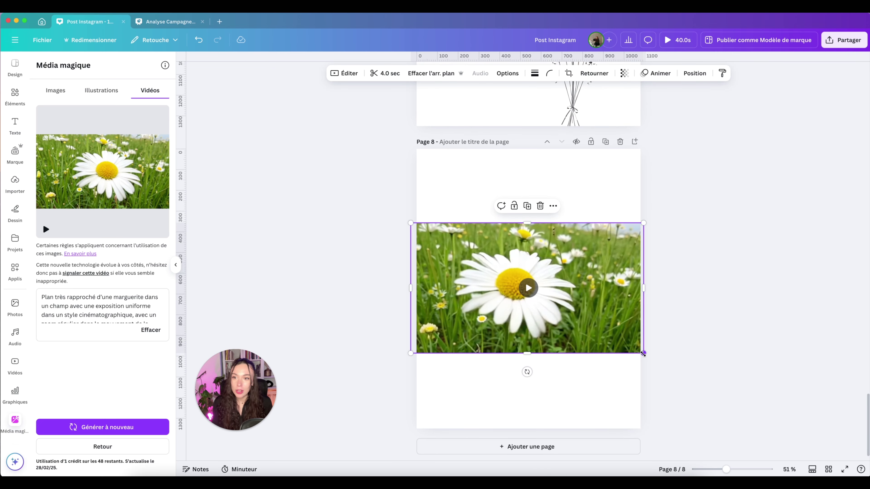
left_click_drag(643, 354, 618, 344)
mouse_move(515, 288)
left_mouse_down()
mouse_move(542, 300)
mouse_move(519, 293)
mouse_move(520, 281)
left_mouse_up()
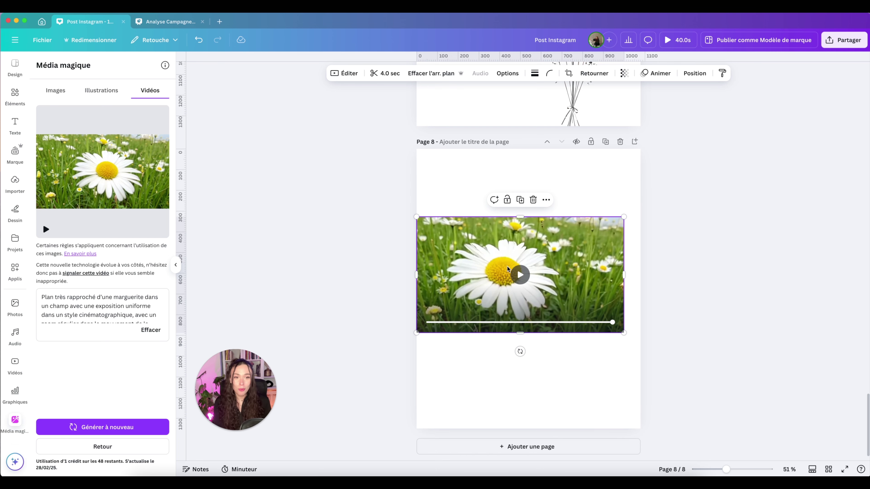
left_click(520, 275)
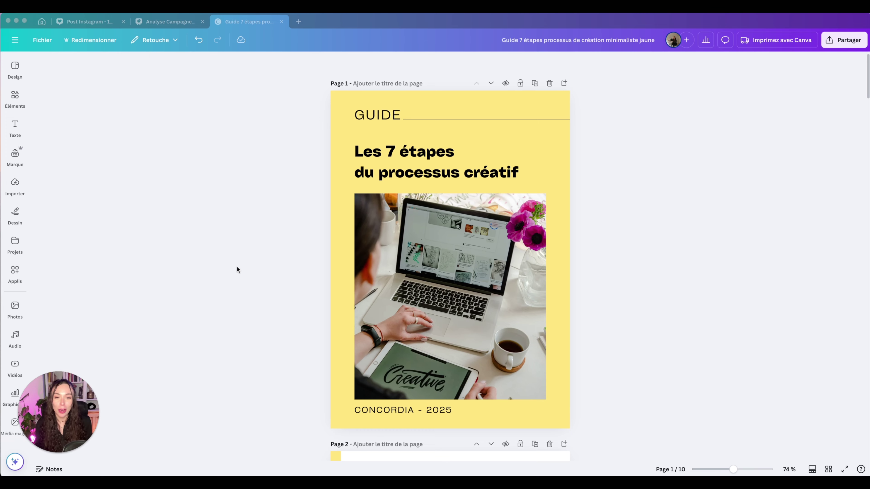
Look through the creative process guide's cover, summary and client brief pages
scroll(237, 268, "down", 10)
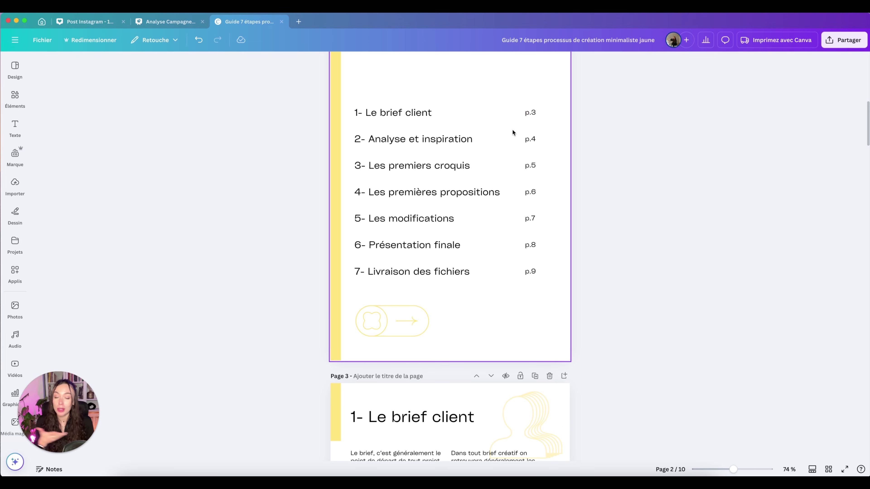
scroll(494, 147, "down", 5)
scroll(494, 147, "down", 7)
scroll(501, 201, "up", 16)
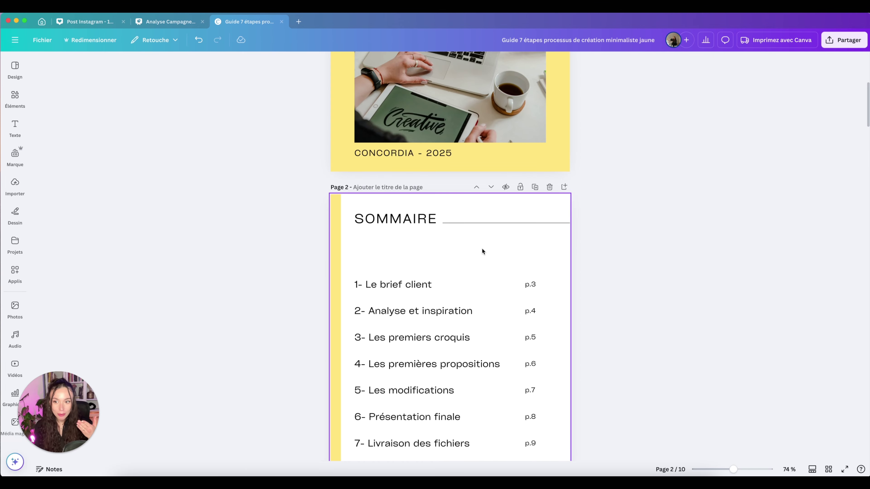
scroll(454, 251, "up", 3)
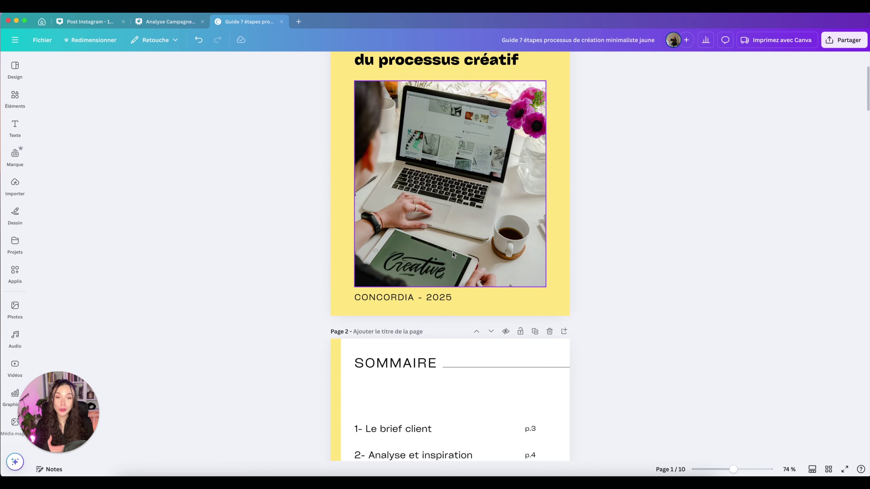
scroll(529, 337, "down", 8)
scroll(528, 337, "down", 4)
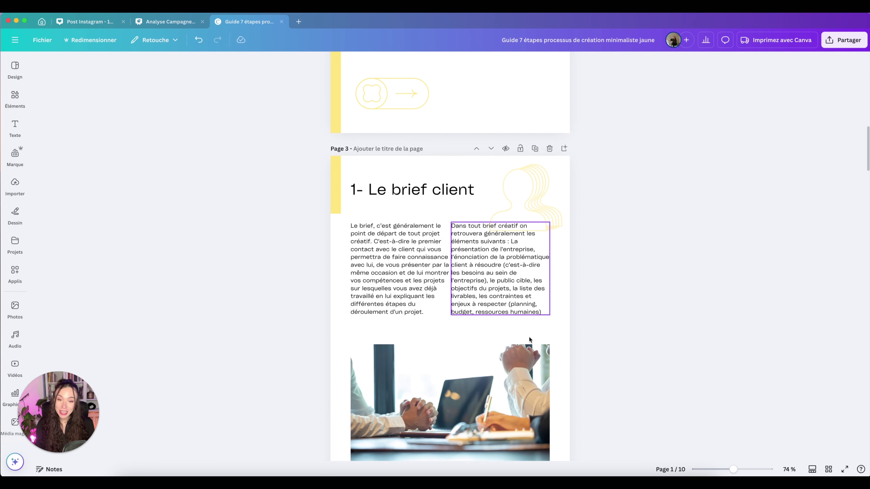
Place a manual page number "02" beside the line at the foot of page 3, then delete it
type("t")
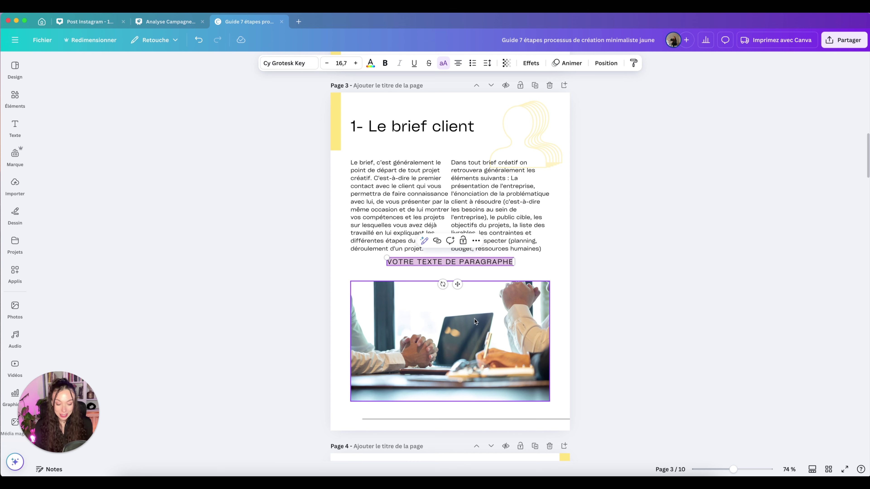
type("02")
left_click_drag(458, 286, 354, 441)
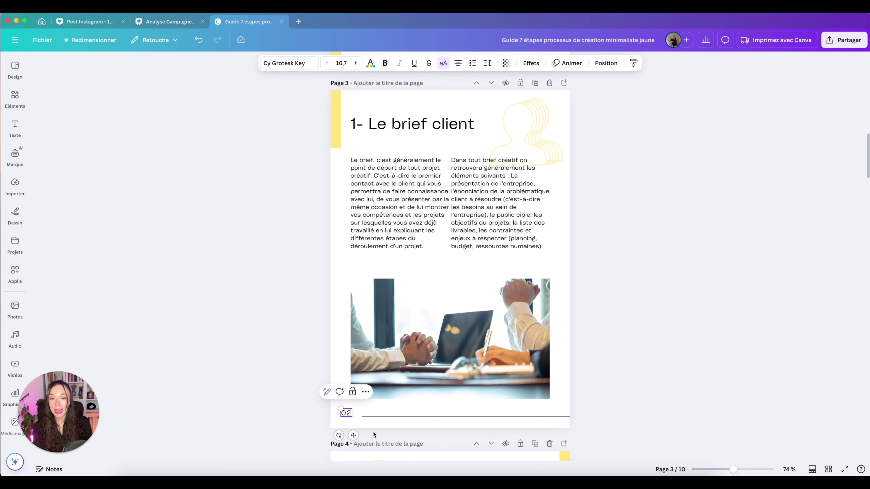
scroll(373, 434, "down", 5)
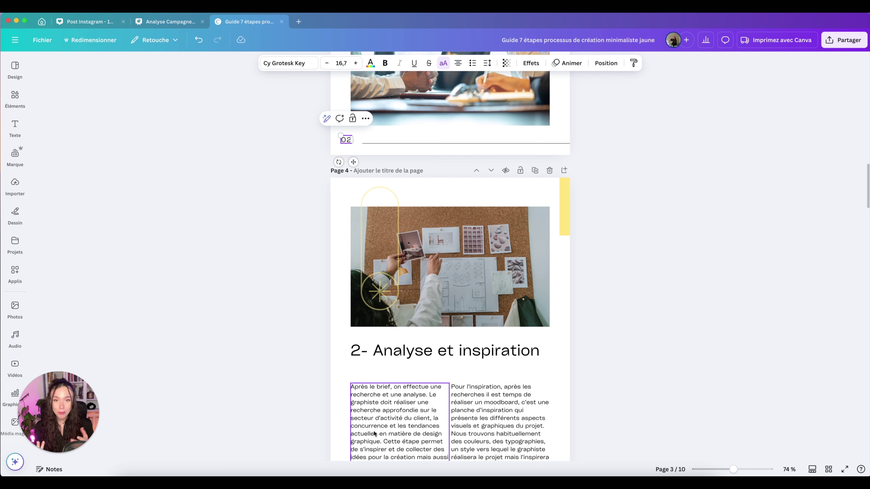
left_click_drag(353, 161, 361, 158)
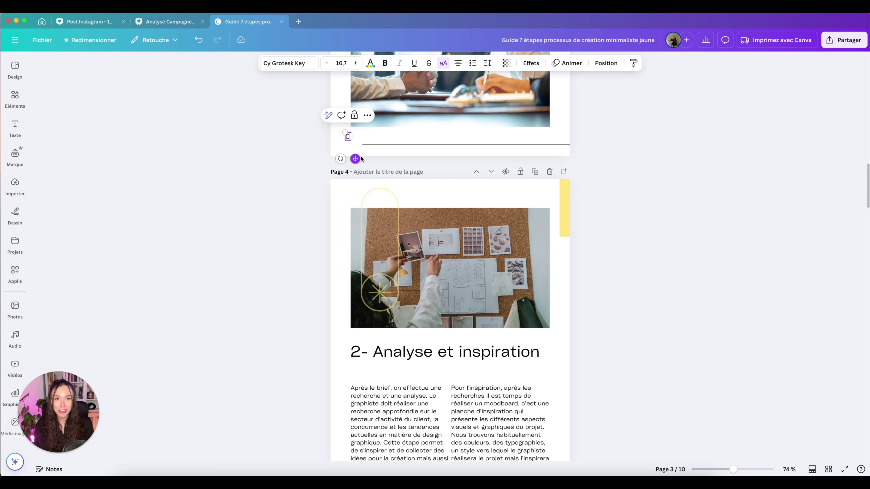
key("Delete")
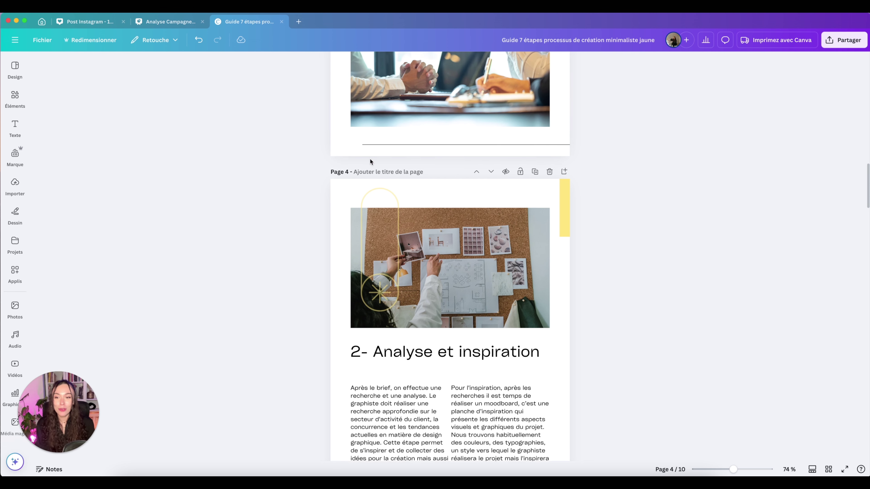
Add dynamic page numbering to all pages of the guide
scroll(370, 159, "up", 20)
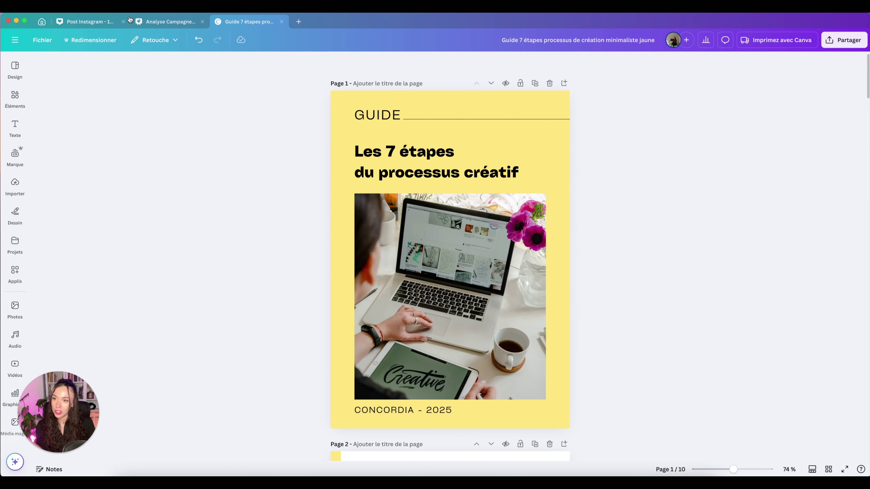
left_click(15, 127)
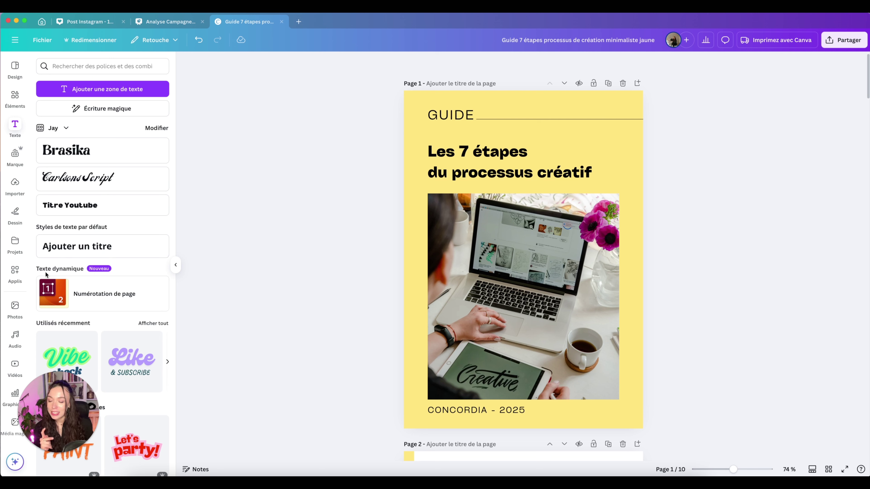
left_click(95, 297)
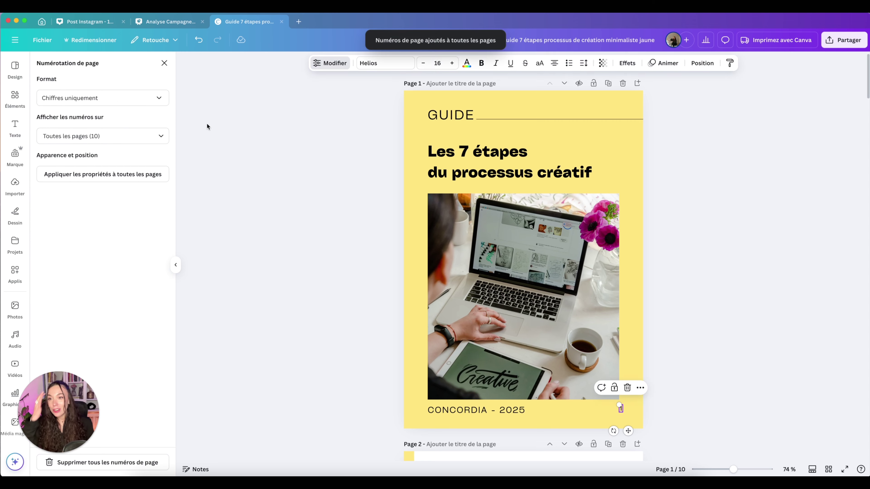
With the page 2 number selected, try the Page + nombre format, then choose Page X sur Y and apply the properties to all pages
scroll(480, 244, "down", 8)
scroll(480, 242, "down", 5)
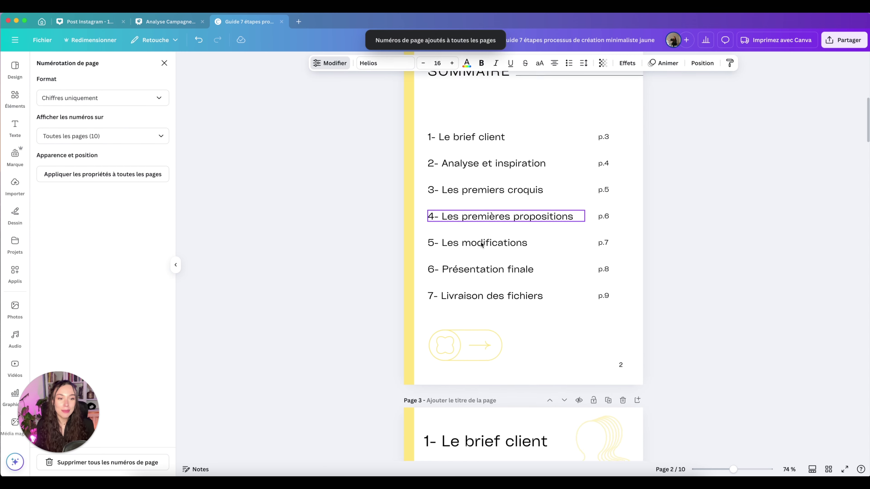
left_click(620, 298)
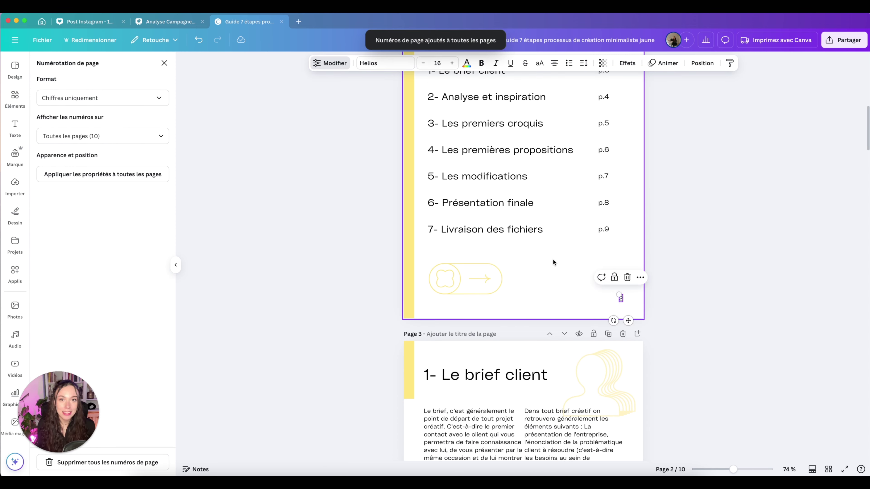
left_click(149, 98)
left_click(121, 146)
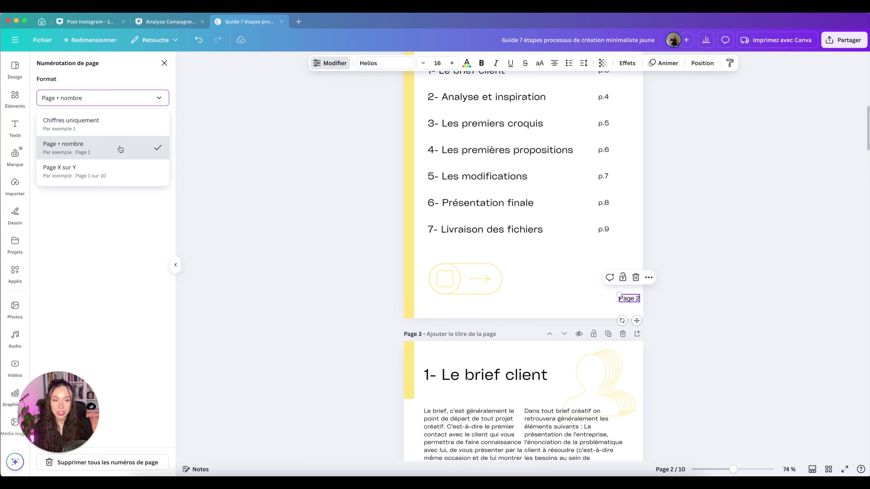
left_click(126, 104)
left_click(125, 172)
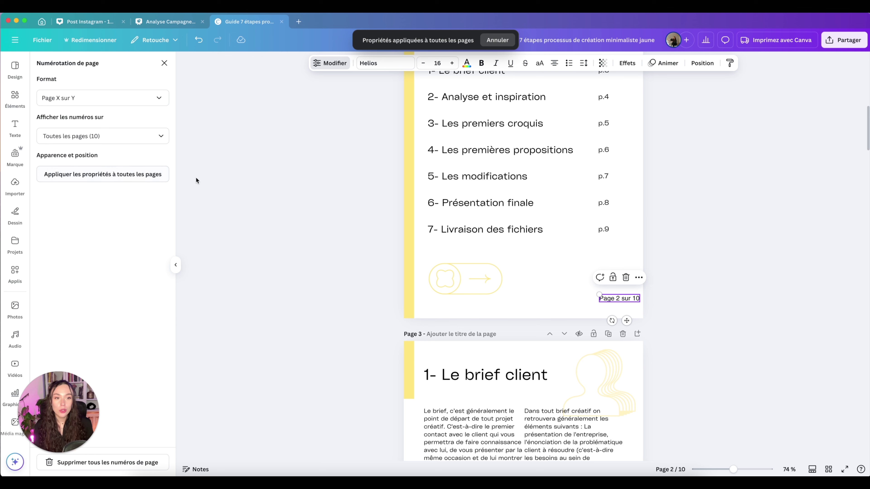
Set the page number format to Page + nombre and display numbers only on pages 3–9, excluding pages 1, 2 and 10
left_click(134, 100)
left_click(123, 152)
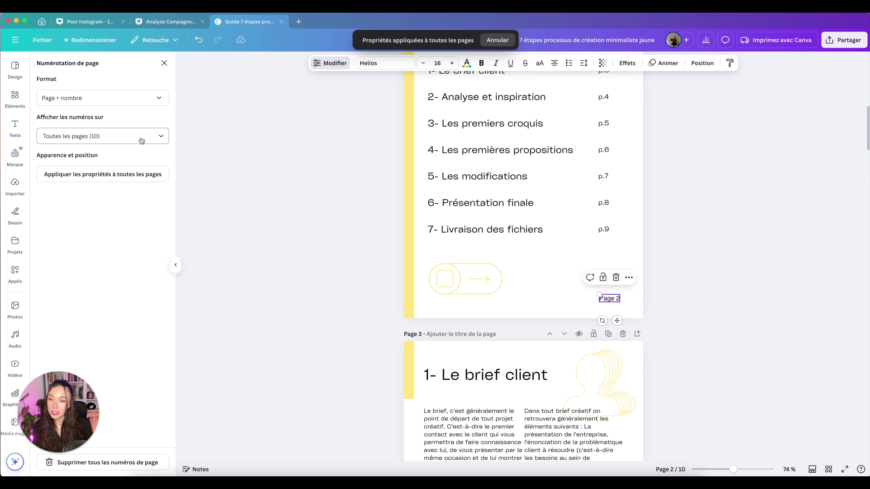
left_click(153, 140)
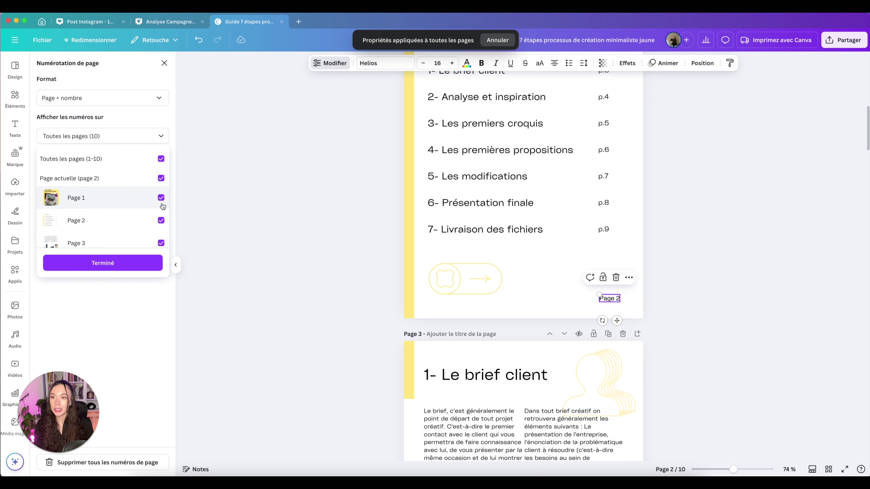
left_click(161, 197)
scroll(140, 202, "down", 2)
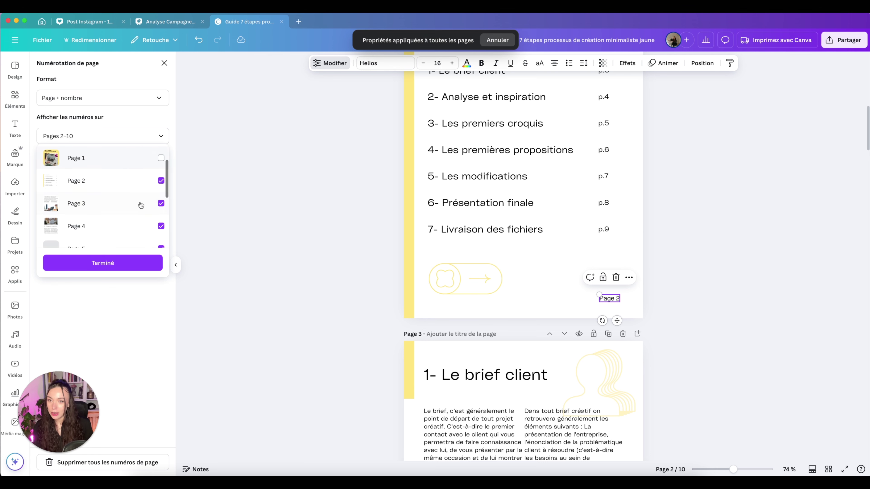
left_click(161, 181)
scroll(133, 206, "down", 5)
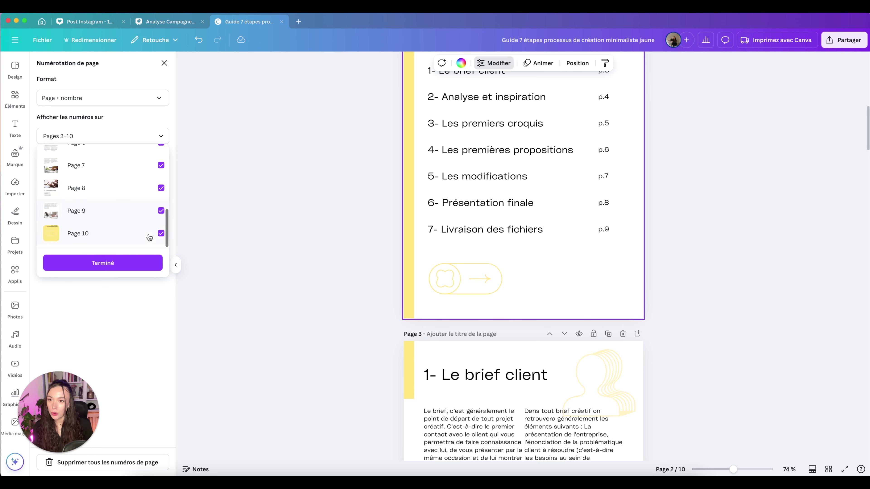
left_click(160, 233)
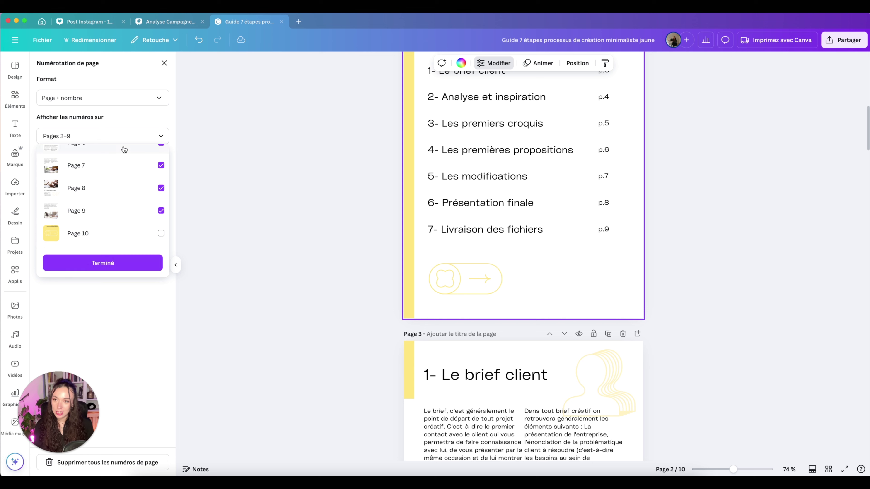
scroll(115, 198, "up", 7)
left_click(116, 263)
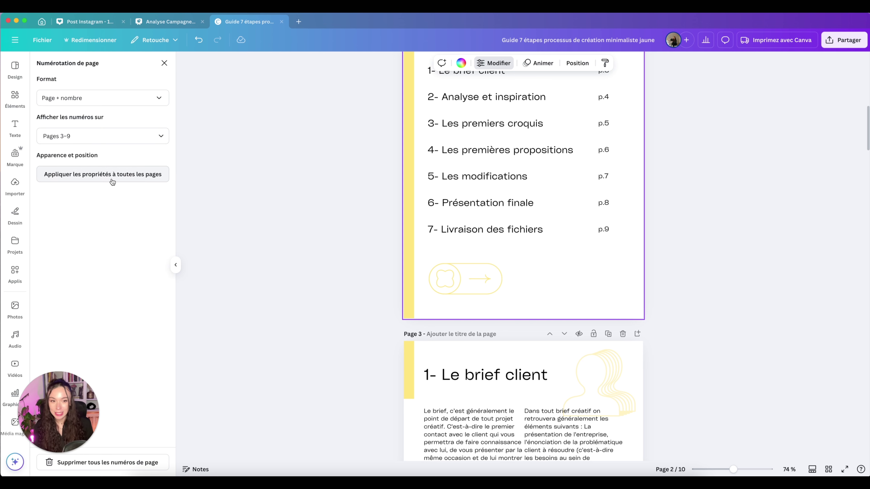
Review the page numbering through the guide, including an overview of all its pages in grid view
scroll(420, 243, "down", 5)
scroll(420, 242, "up", 15)
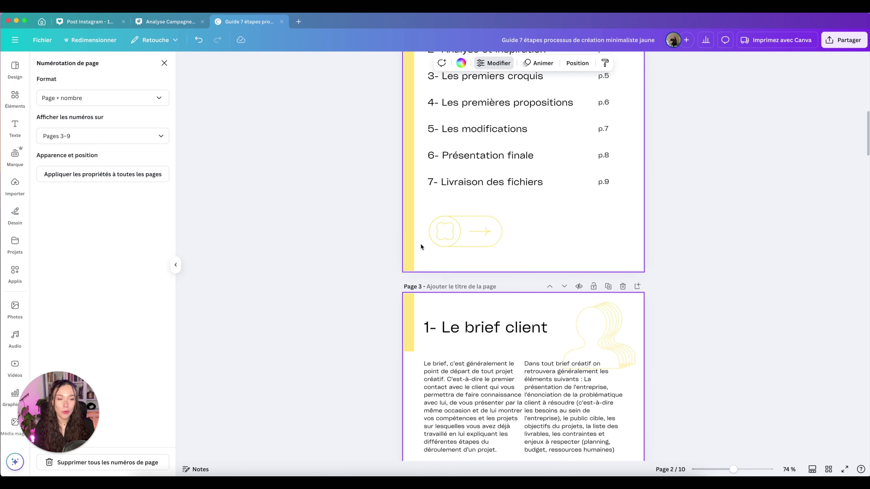
scroll(420, 244, "down", 10)
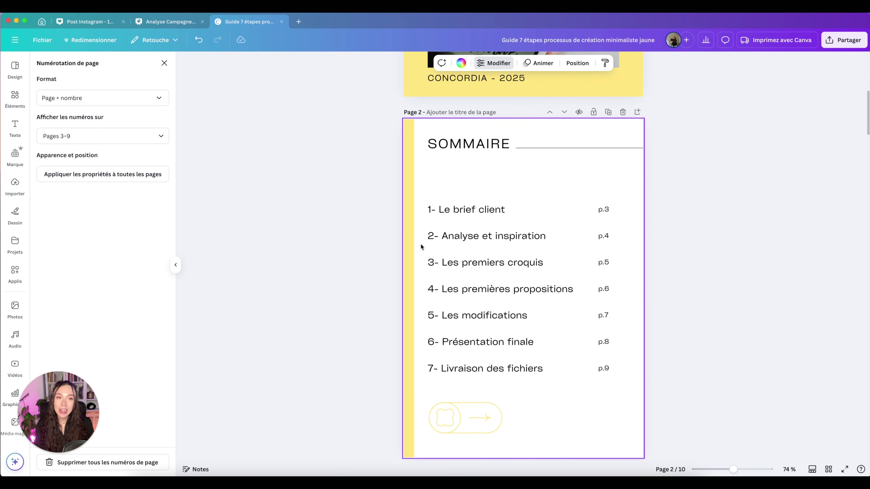
scroll(420, 242, "down", 10)
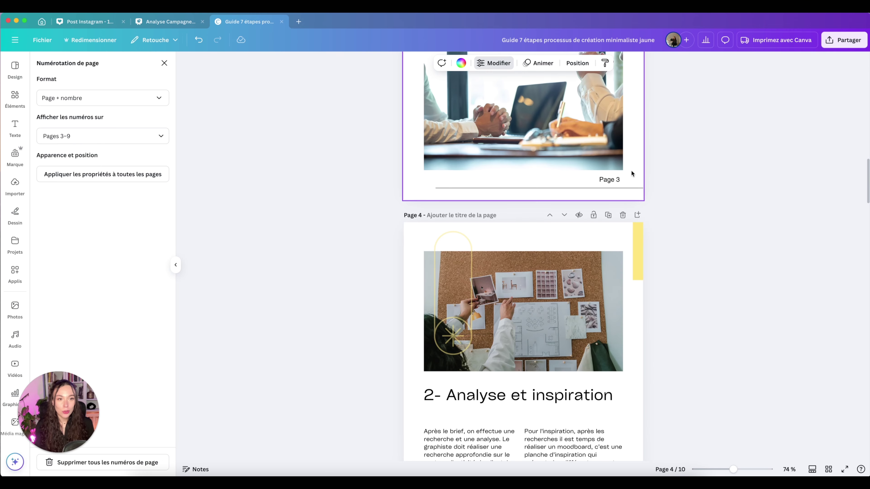
scroll(610, 181, "down", 10)
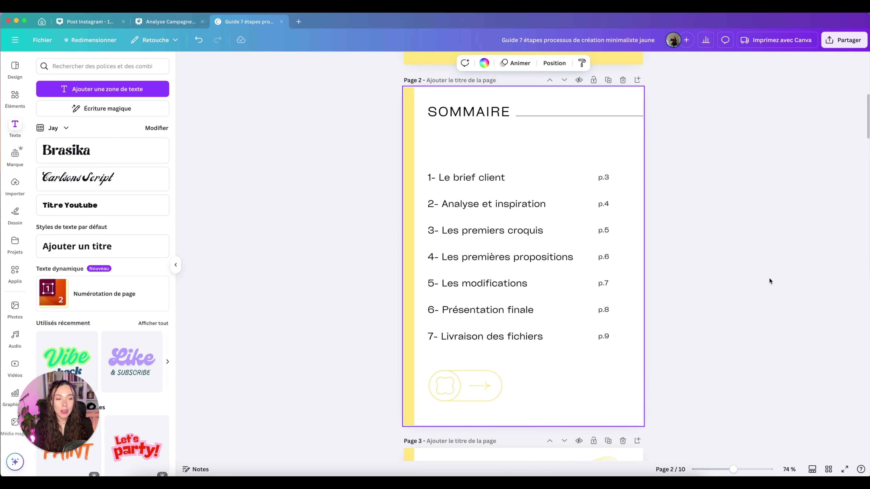
left_click(828, 469)
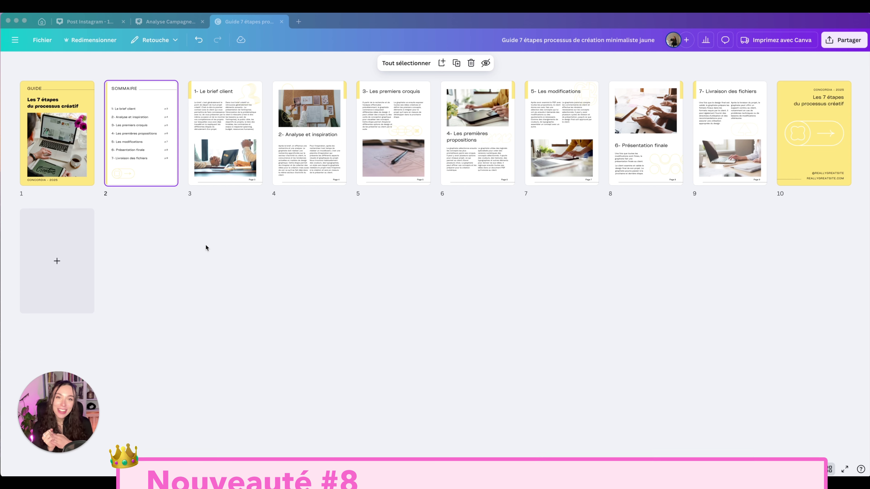
Switch to the Analyse Campagne presentation and add a blank page after page 7
left_click(160, 22)
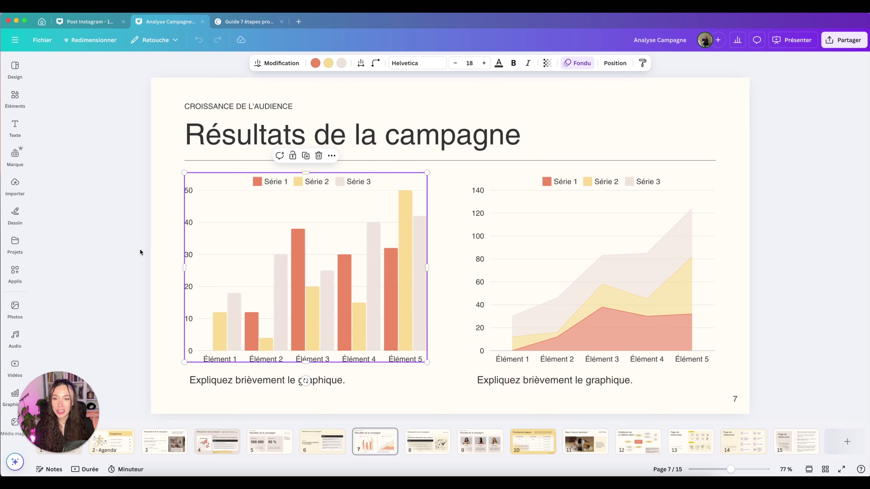
left_click(152, 253)
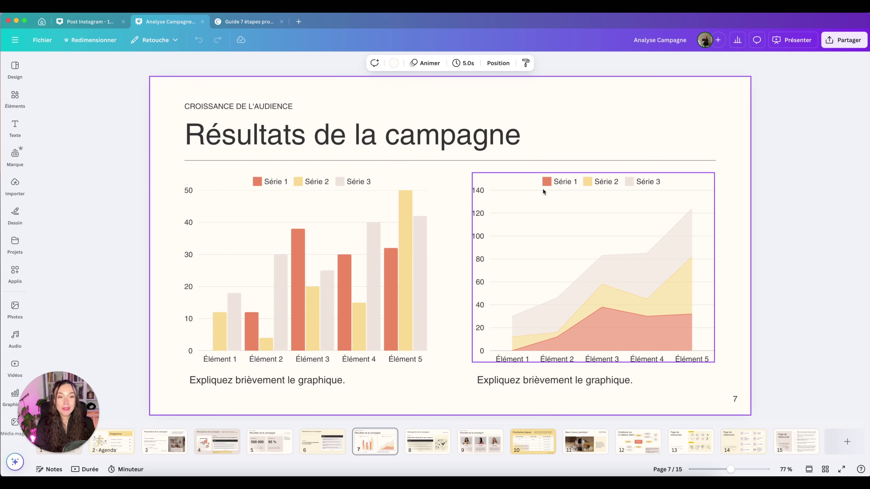
mouse_move(328, 289)
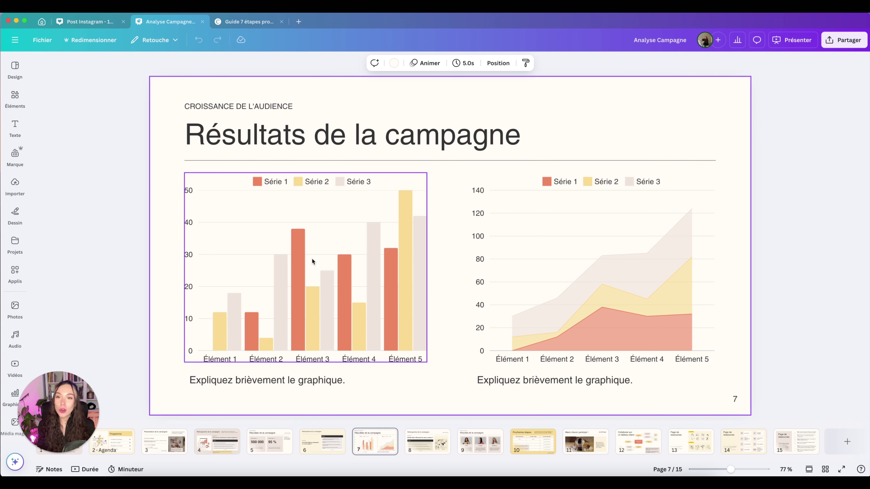
left_click(406, 435)
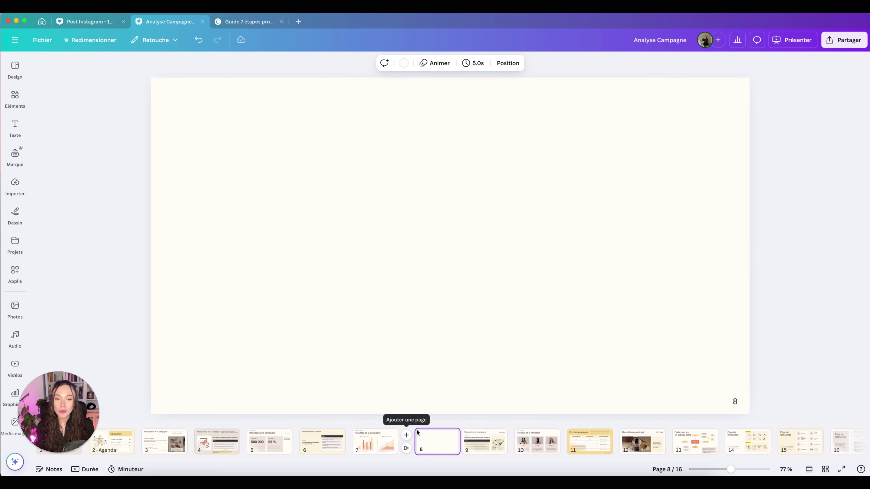
Browse the Graphiques elements, insert the simple single-series vertical bar chart on the blank page 8, and enlarge it
left_click(15, 183)
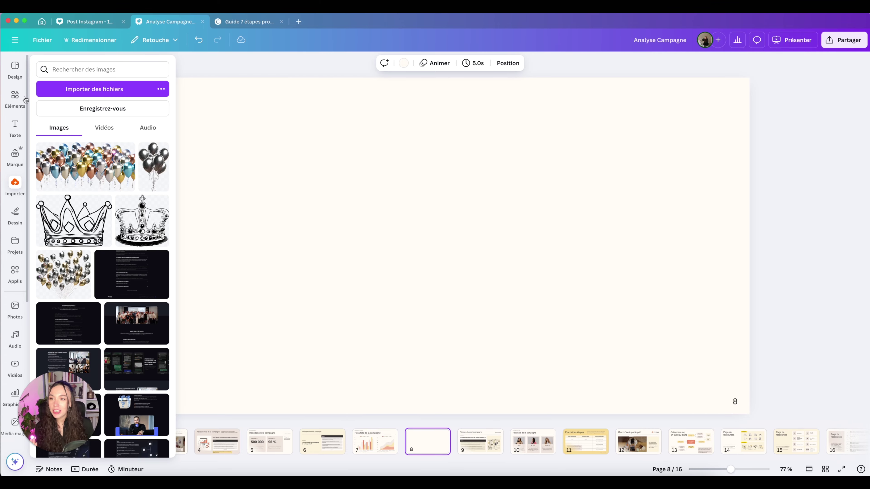
left_click(15, 96)
scroll(107, 229, "down", 15)
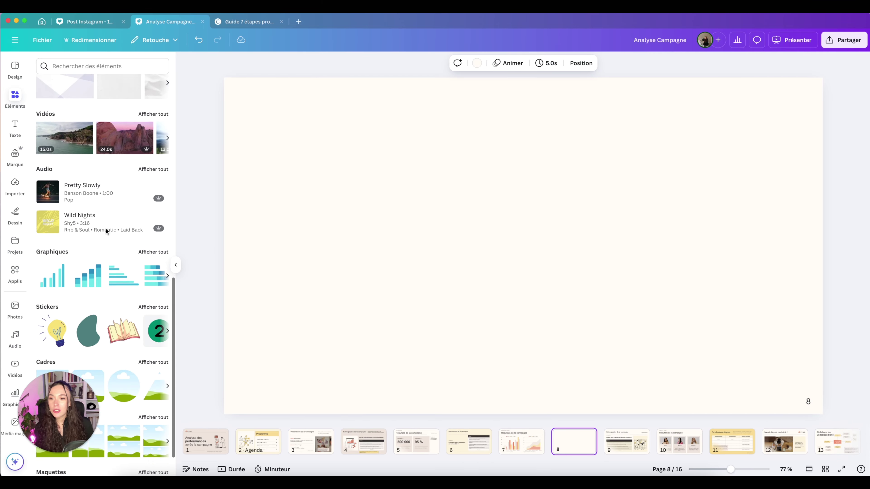
left_click(150, 211)
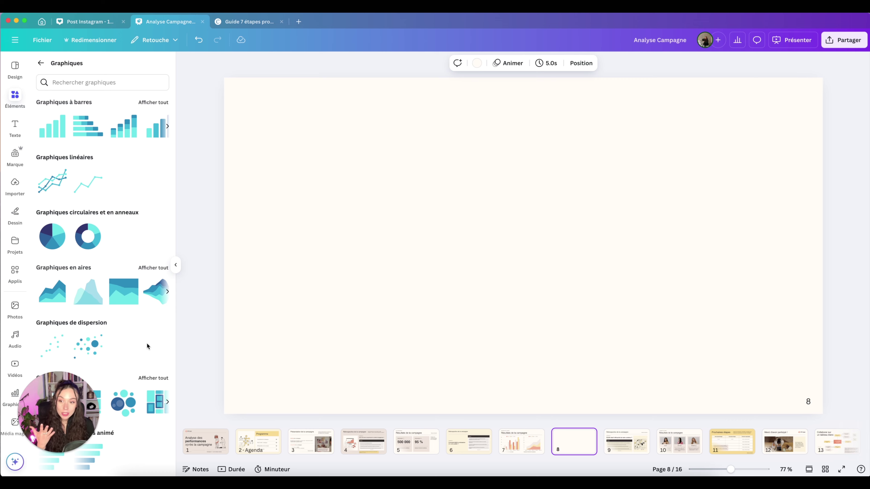
scroll(147, 343, "down", 3)
scroll(147, 343, "up", 3)
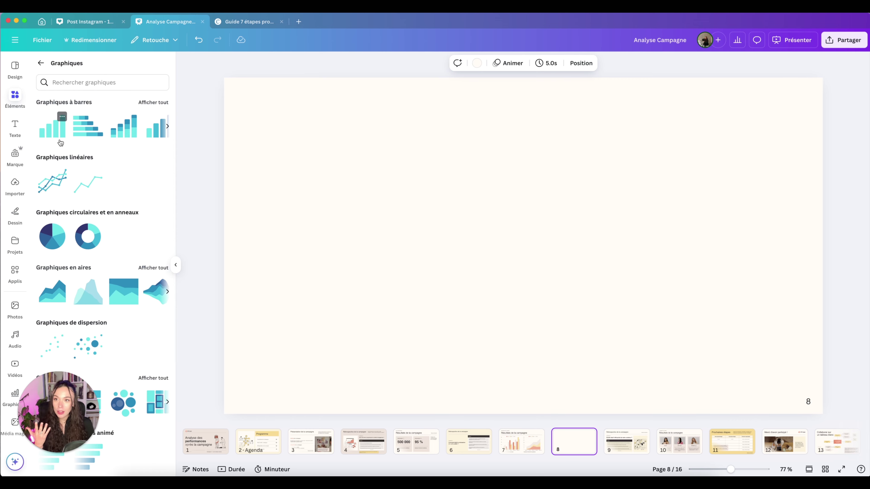
scroll(92, 257, "down", 3)
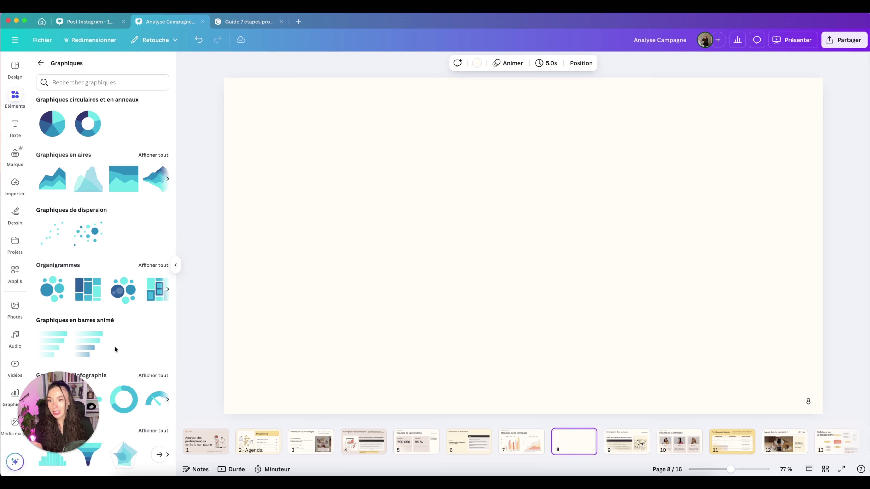
scroll(106, 206, "up", 5)
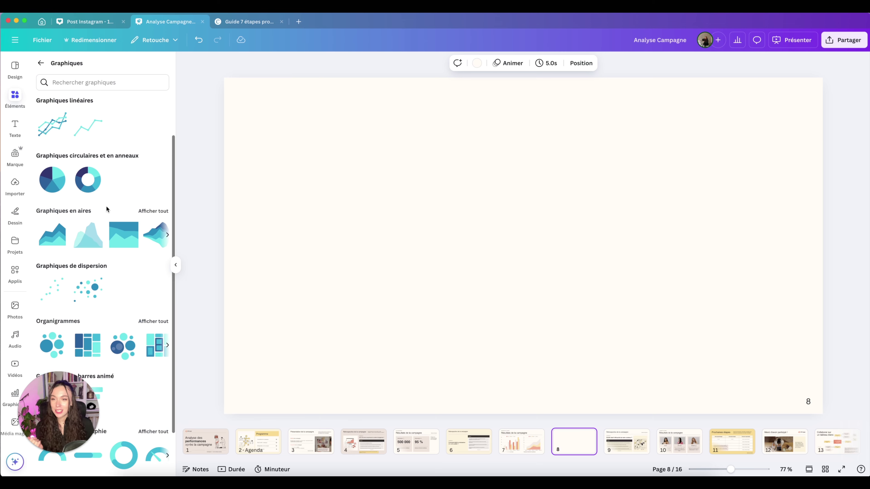
left_click(49, 133)
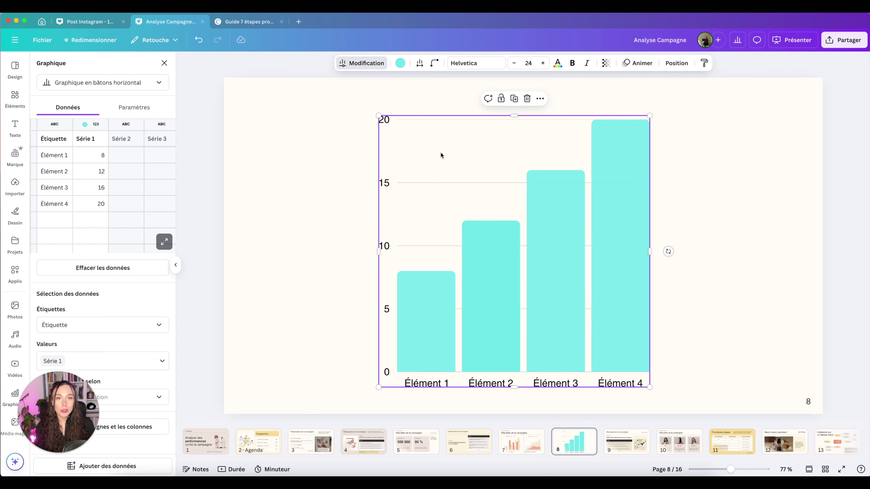
left_click_drag(378, 116, 328, 112)
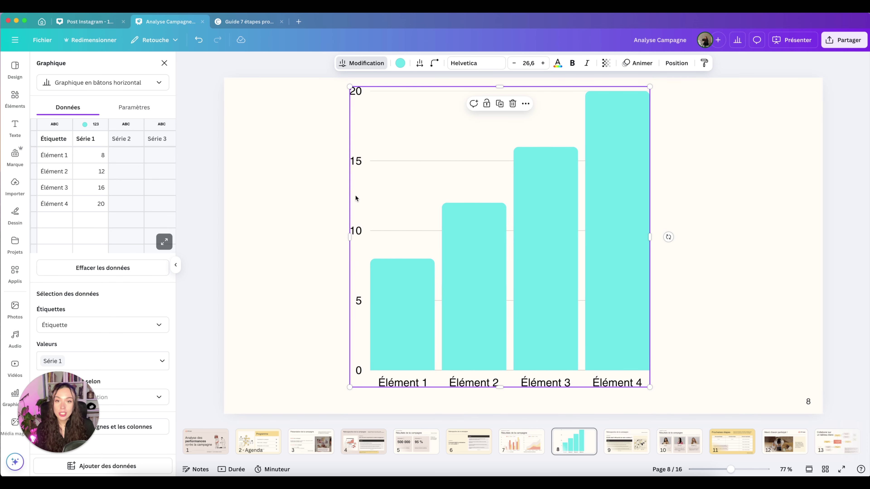
Inspect the values of individual bars in the chart and the column choices available for its Étiquettes
mouse_move(395, 329)
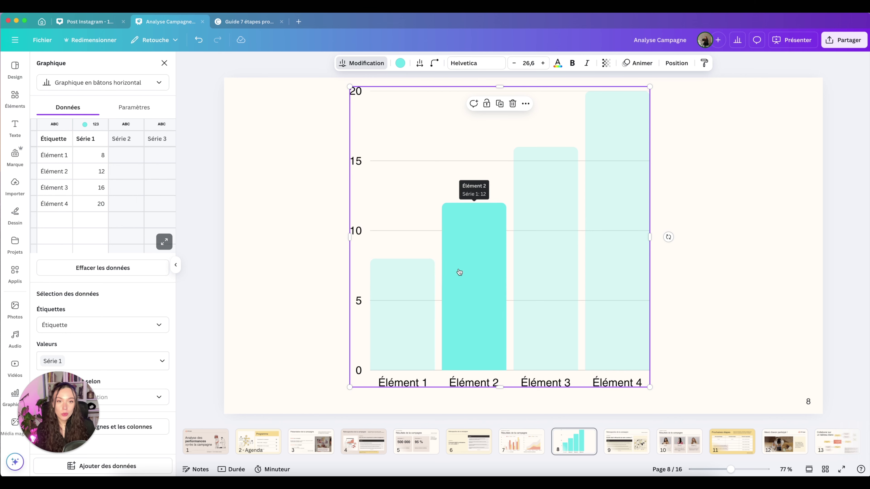
mouse_move(525, 207)
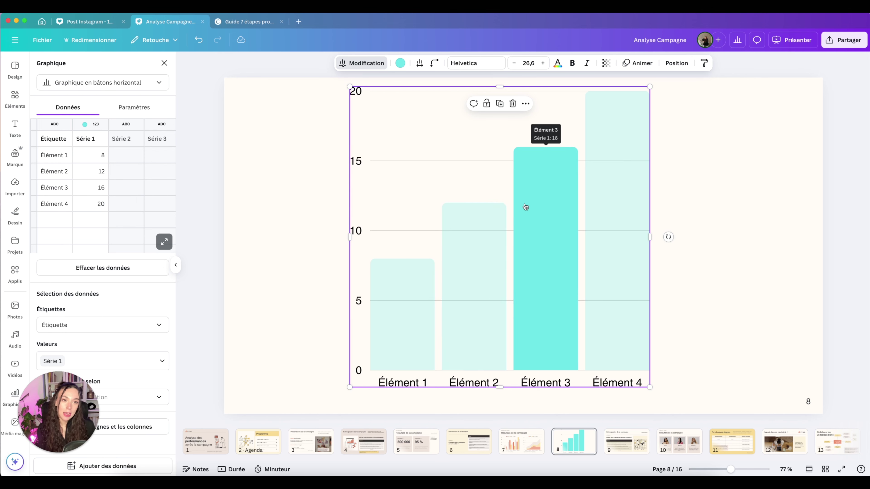
mouse_move(592, 189)
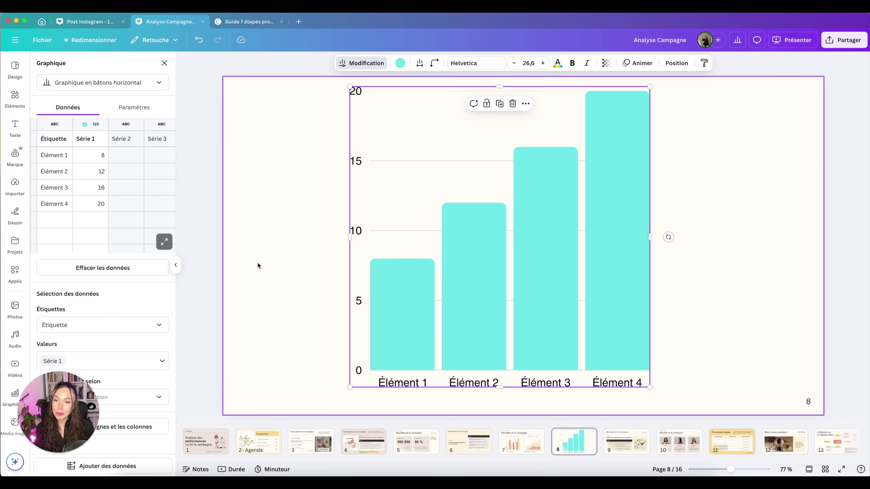
left_click(150, 325)
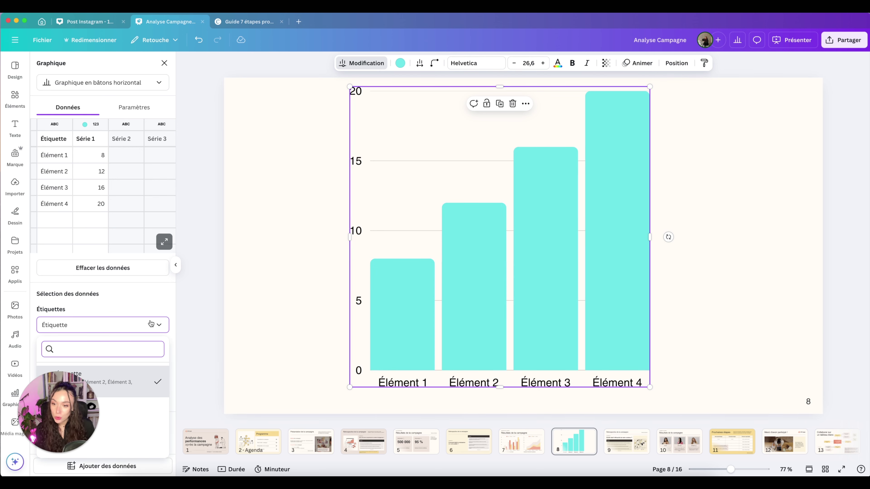
left_click(151, 323)
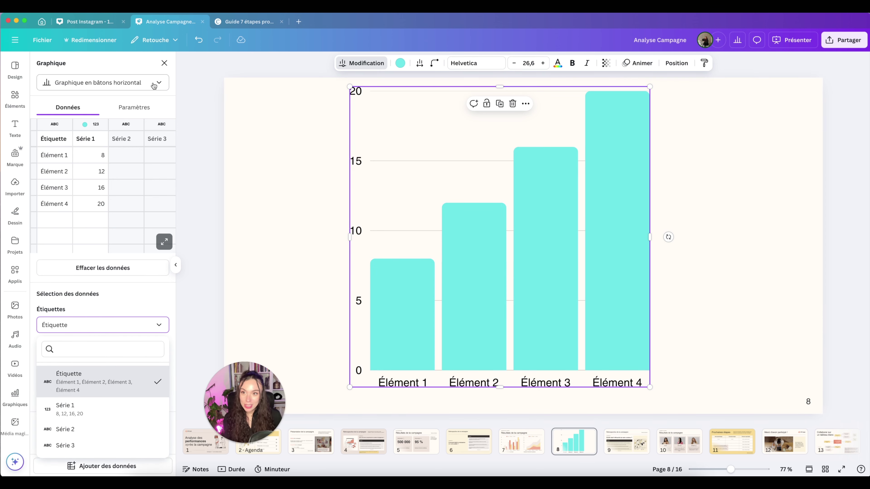
Show the bar chart's legend, shrink the chart slightly and reposition it within the page
left_click(144, 108)
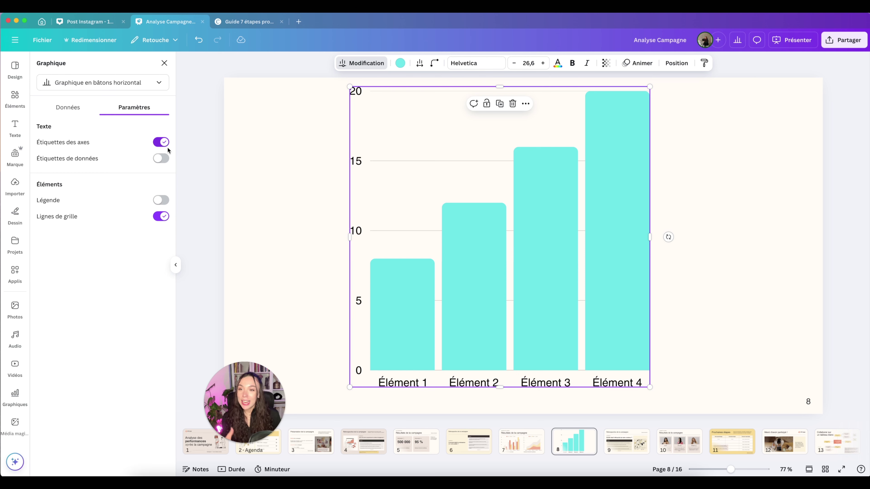
left_click(161, 200)
left_click_drag(555, 154, 559, 179)
left_click_drag(653, 89, 633, 109)
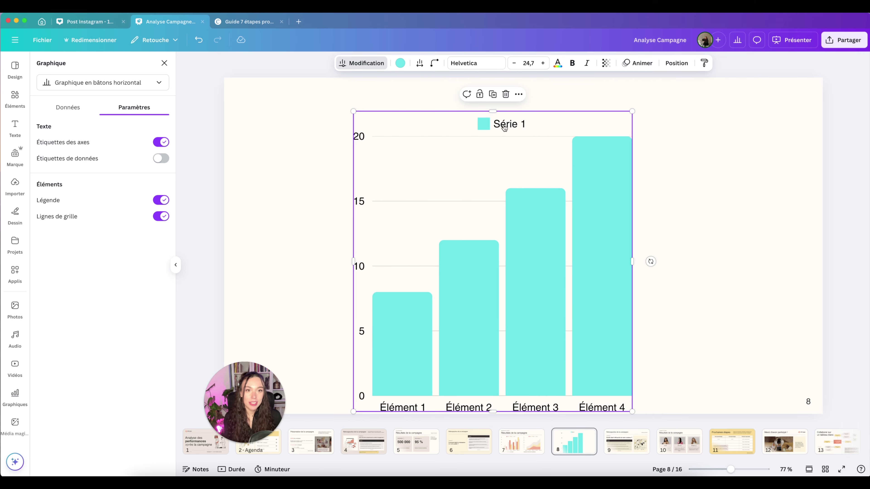
left_click_drag(504, 209, 505, 187)
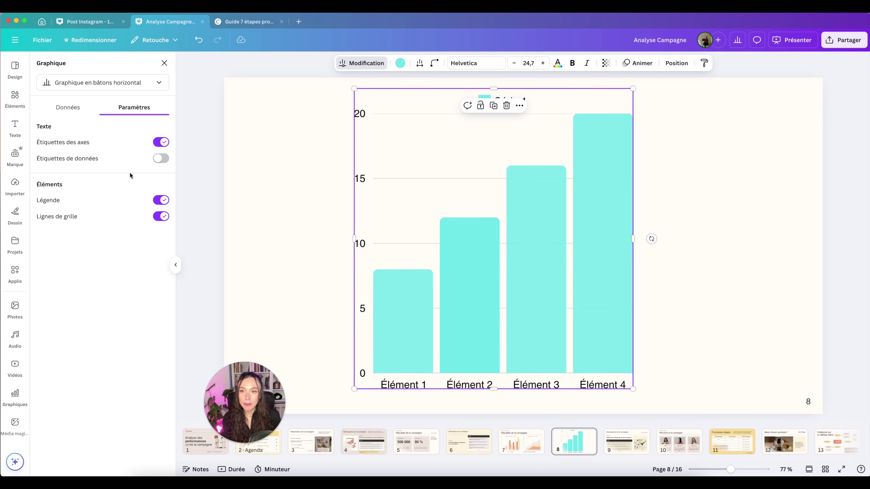
Turn on the chart's data labels, try placing them à l'intérieur, and settle on the À l'extérieur position
left_click(163, 158)
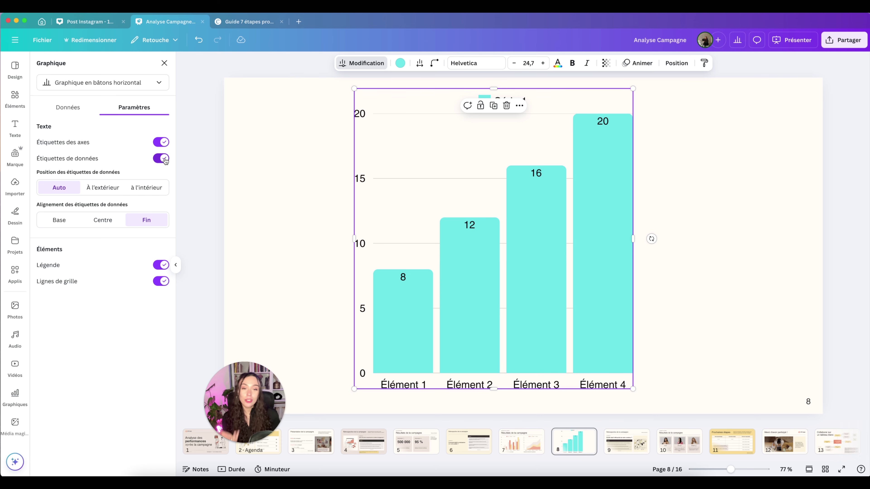
mouse_move(457, 285)
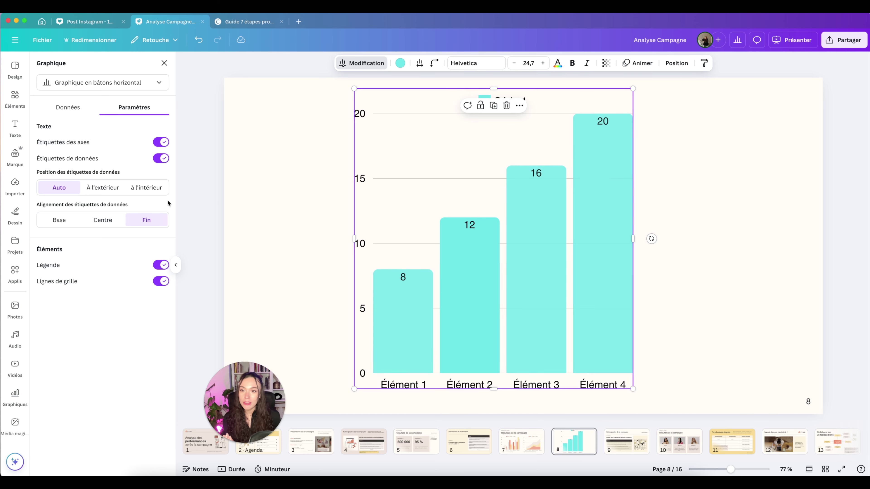
left_click(112, 192)
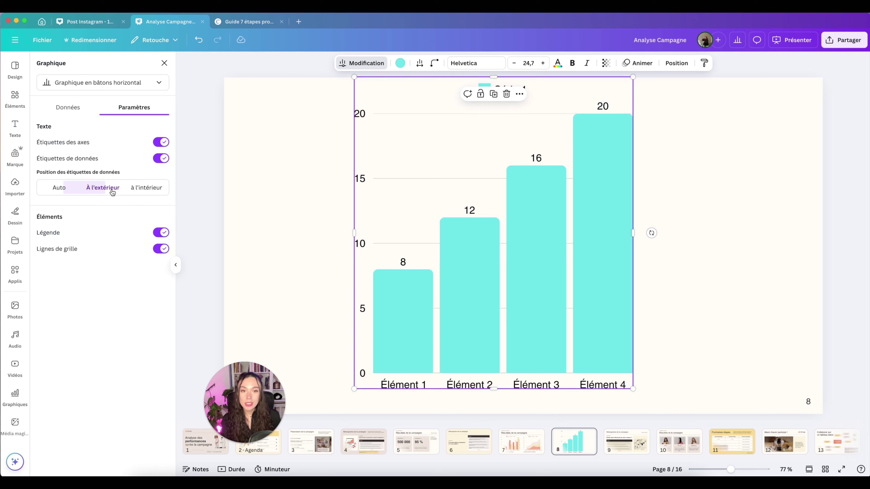
left_click(135, 190)
left_click(116, 191)
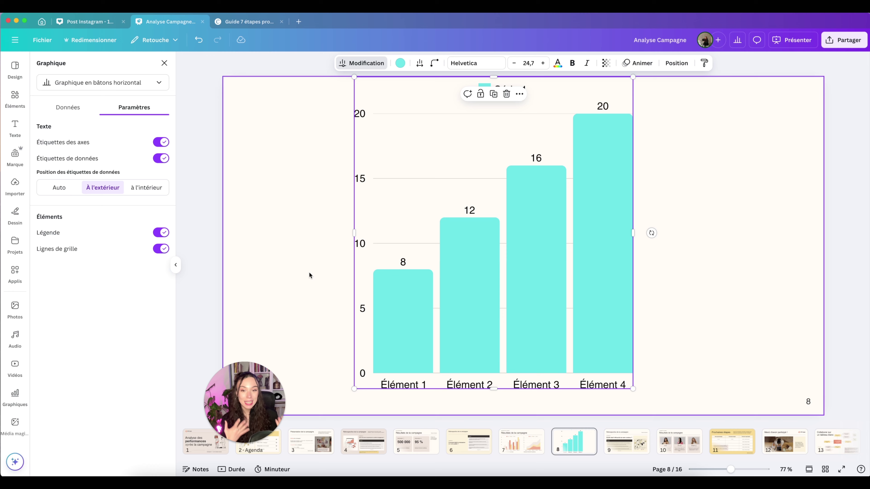
Resize the bar chart on page 8 several times, ending with wide landscape proportions and the chart roughly centred on the page
left_click_drag(490, 77, 486, 111)
left_click_drag(633, 112, 603, 170)
left_click_drag(603, 280, 621, 277)
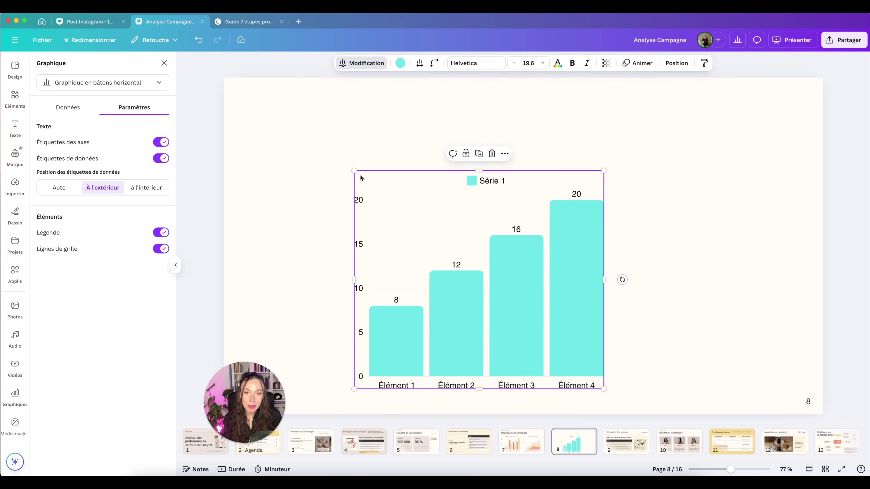
left_click_drag(354, 170, 391, 200)
left_click_drag(496, 200, 495, 291)
left_click_drag(493, 358, 679, 350)
left_click(492, 278)
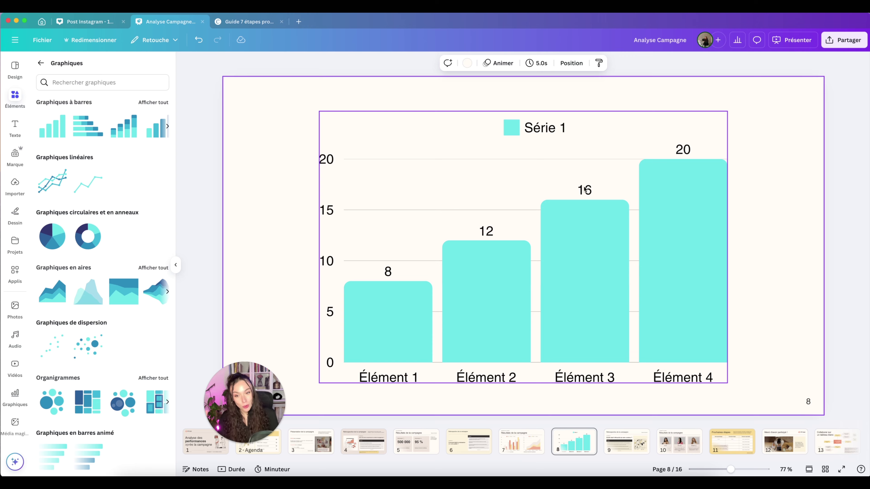
left_click(838, 171)
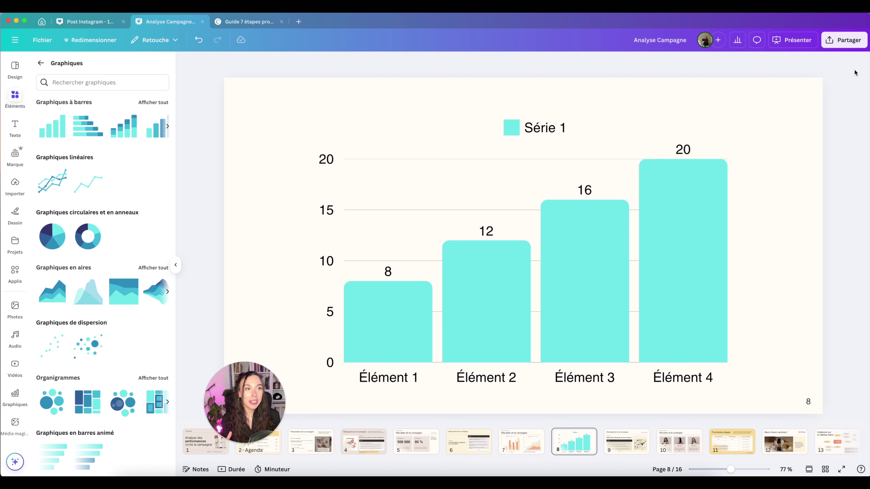
Examine the design's sharing options and presentation modes, previewing Présenter en mode plein écran
left_click(792, 39)
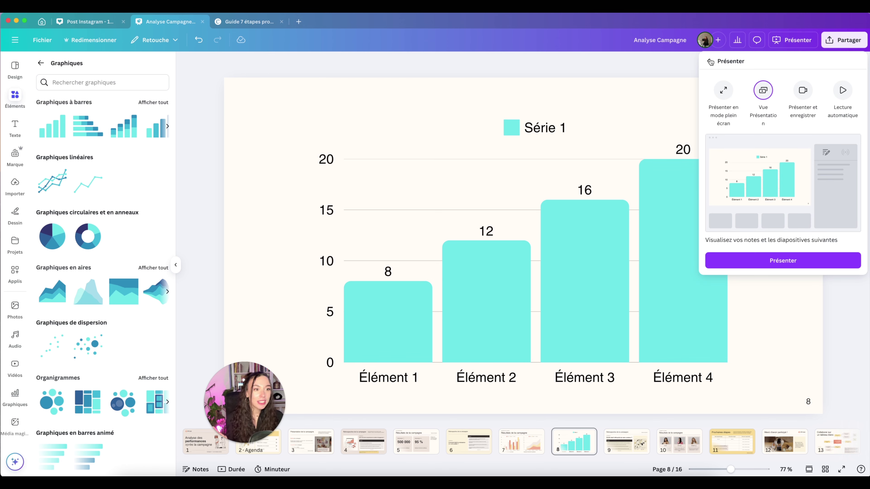
left_click(722, 91)
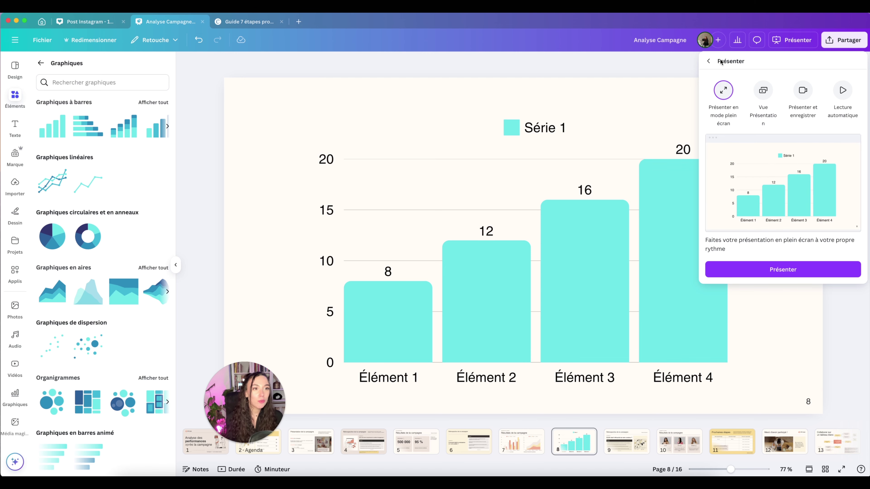
left_click(708, 63)
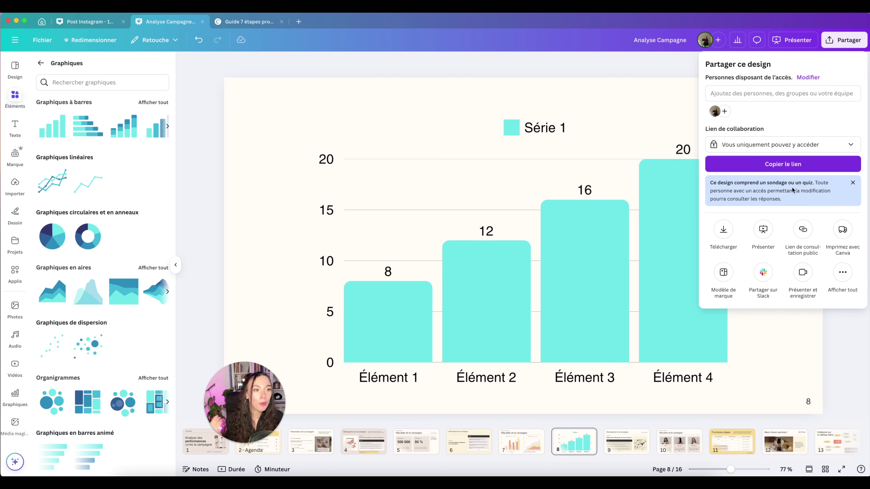
left_click(767, 233)
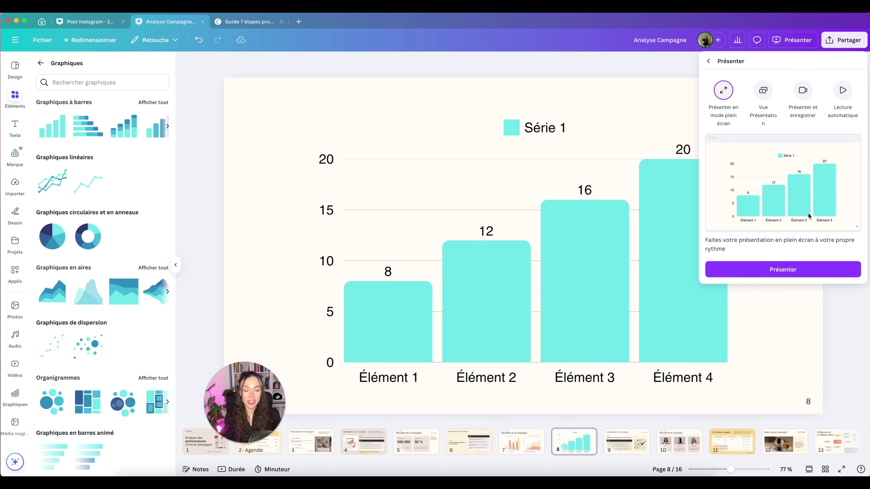
Leave the Analyse Campagne design, close the open guide template preview and go to the Accueil page
left_click(45, 22)
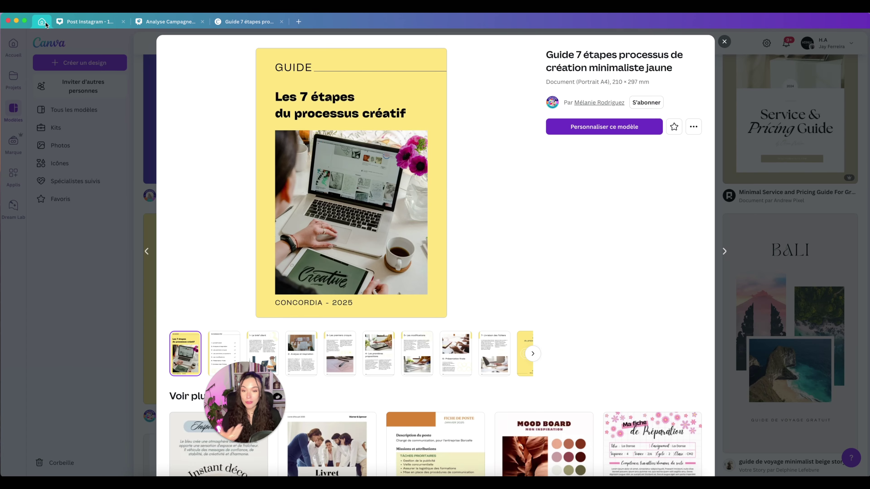
left_click(101, 150)
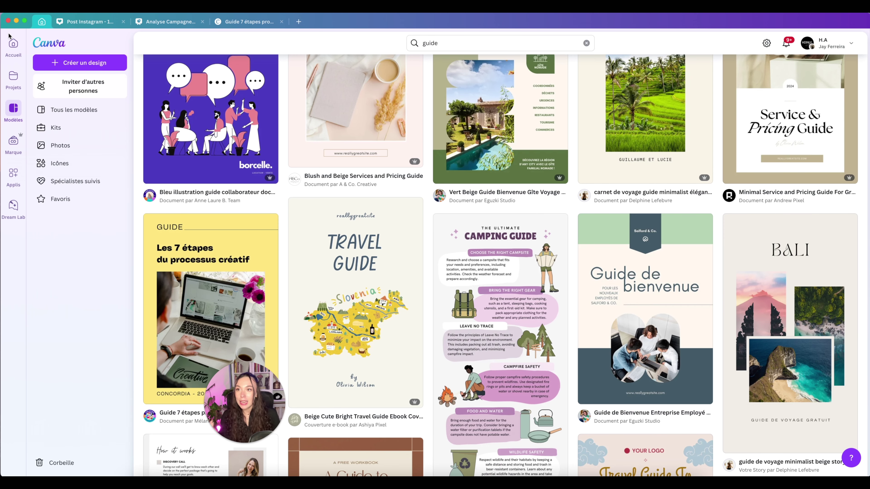
left_click(13, 43)
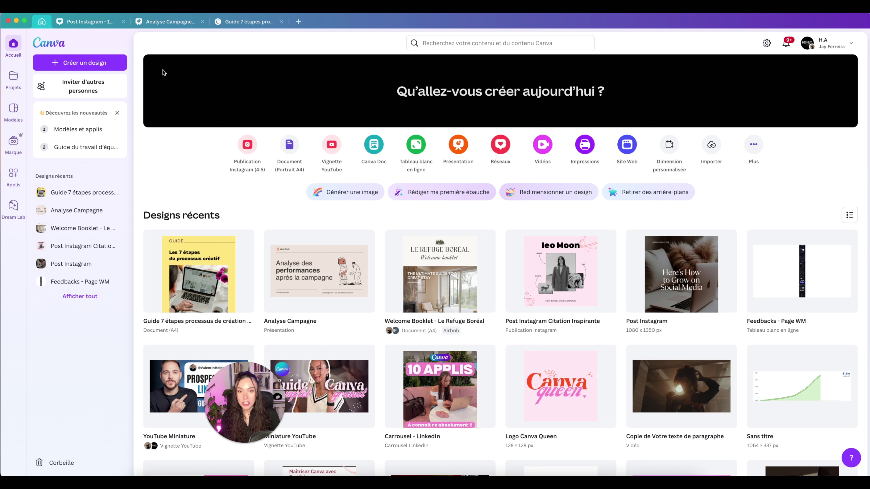
Activate offline presentation for the recent design Analyse Campagne and accept the confidentiality notice
mouse_move(366, 239)
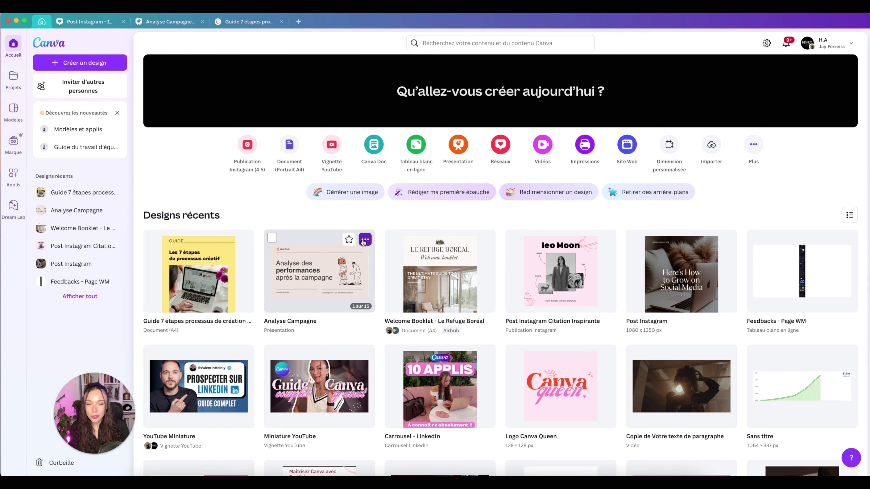
left_click(365, 239)
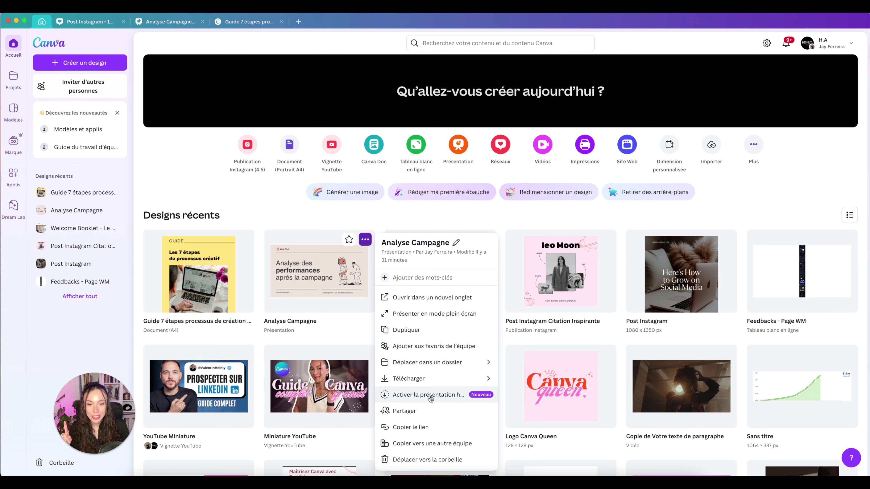
left_click(431, 398)
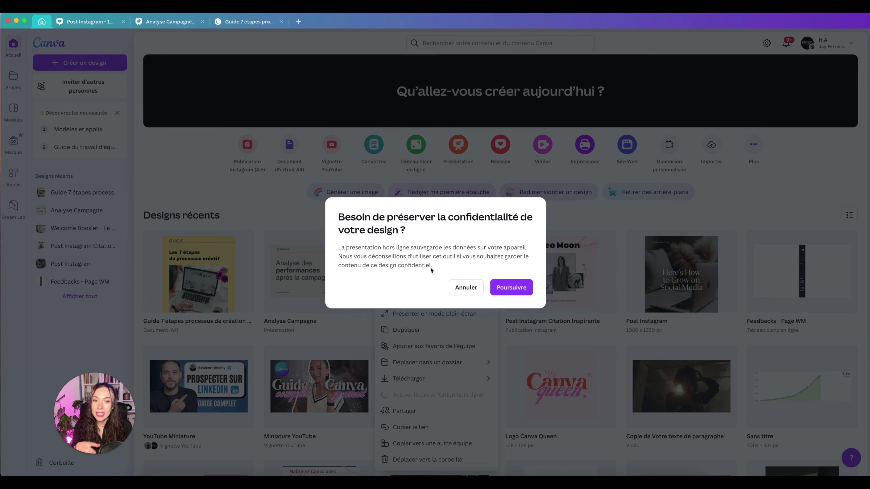
left_click(503, 291)
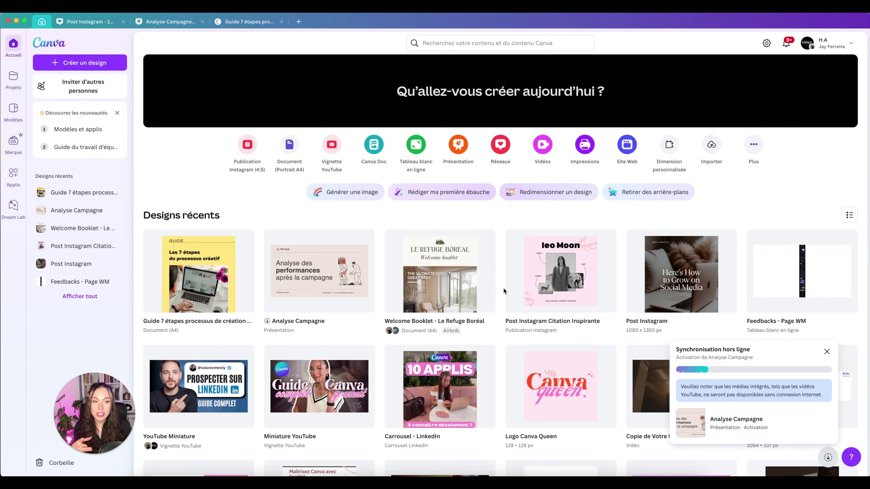